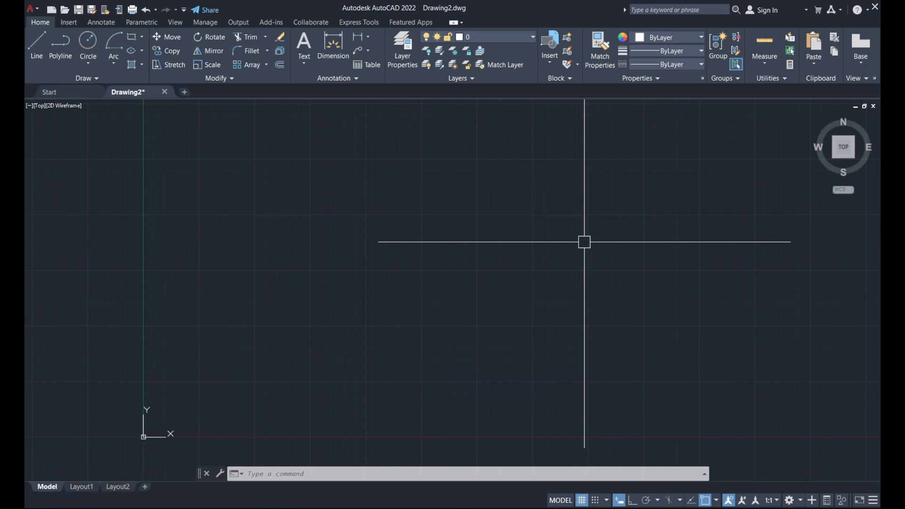
# Configure the drawing units to decimal lengths with precision 0 and an insertion scale in millimeters.
pyautogui.write('UN')
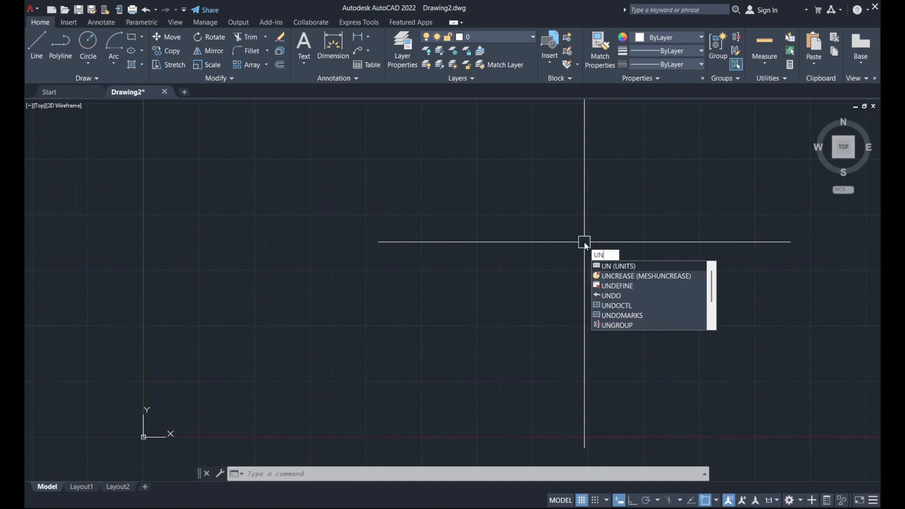
pyautogui.press('Return')
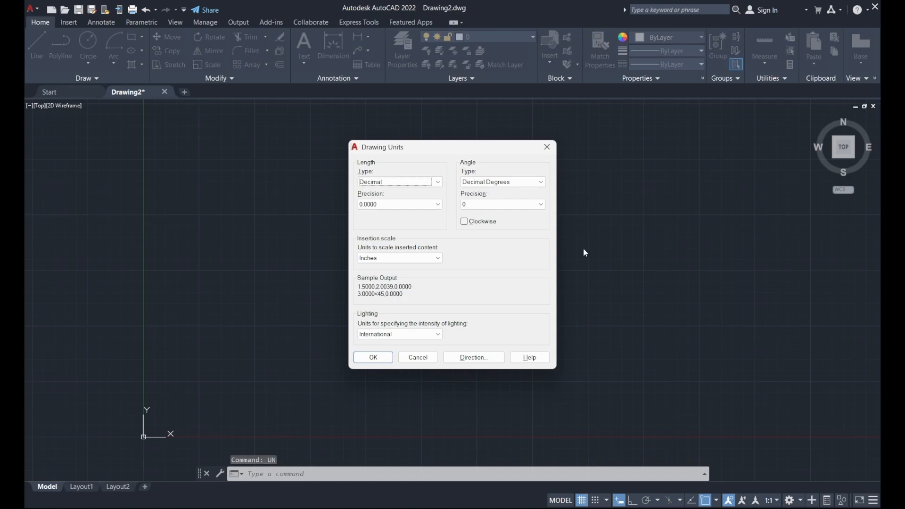
pyautogui.click(436, 183)
pyautogui.click(437, 184)
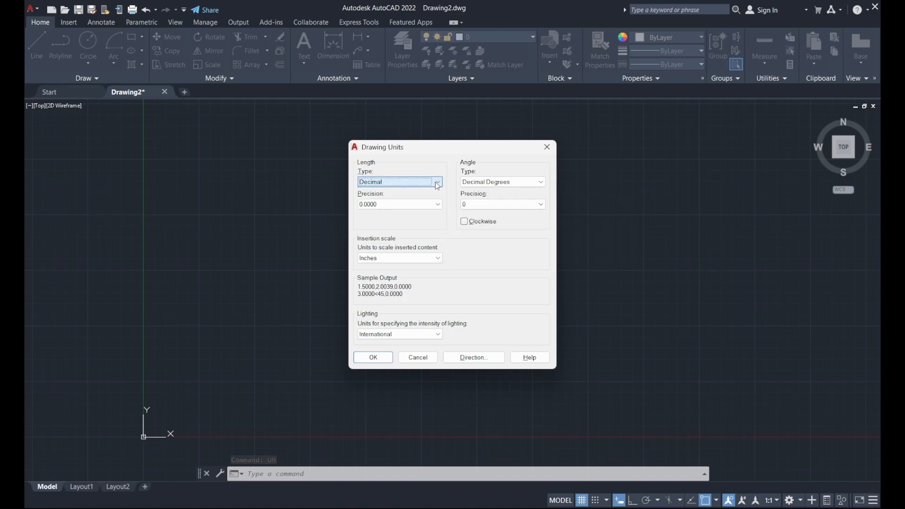
pyautogui.click(437, 204)
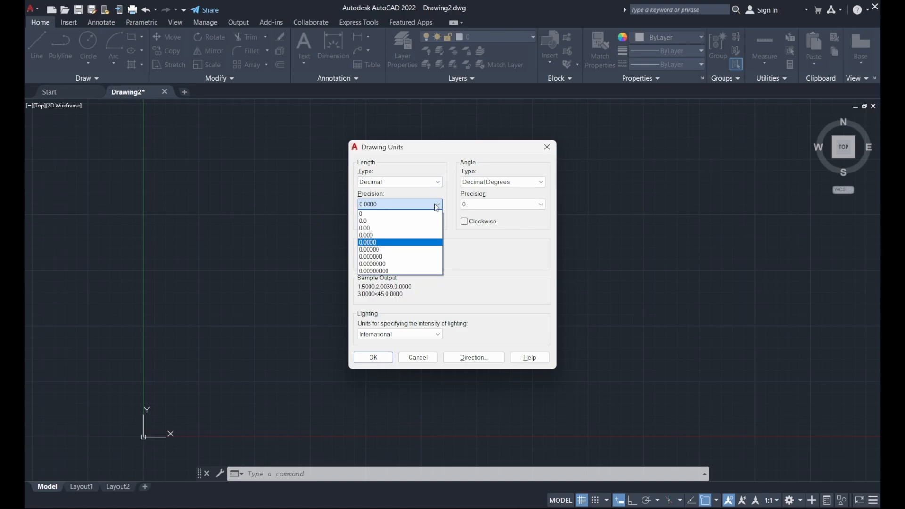
pyautogui.click(418, 214)
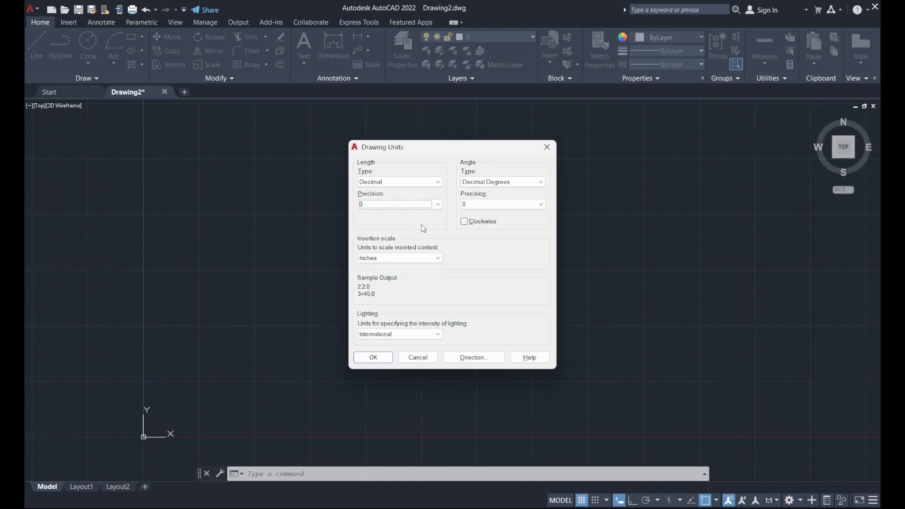
pyautogui.click(425, 260)
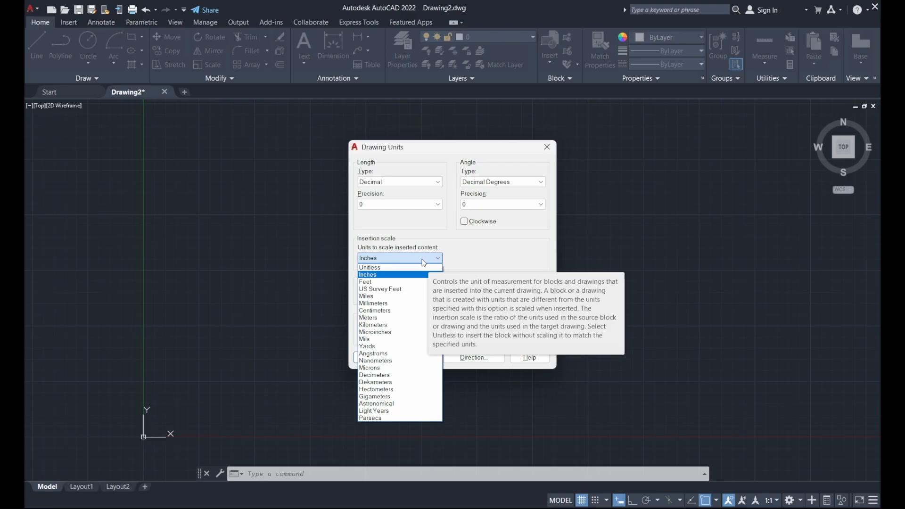
pyautogui.click(387, 304)
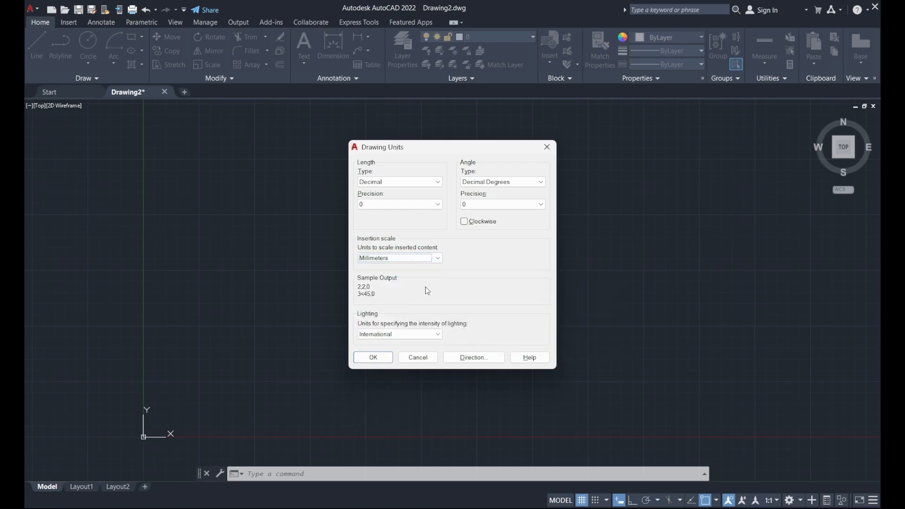
pyautogui.click(377, 358)
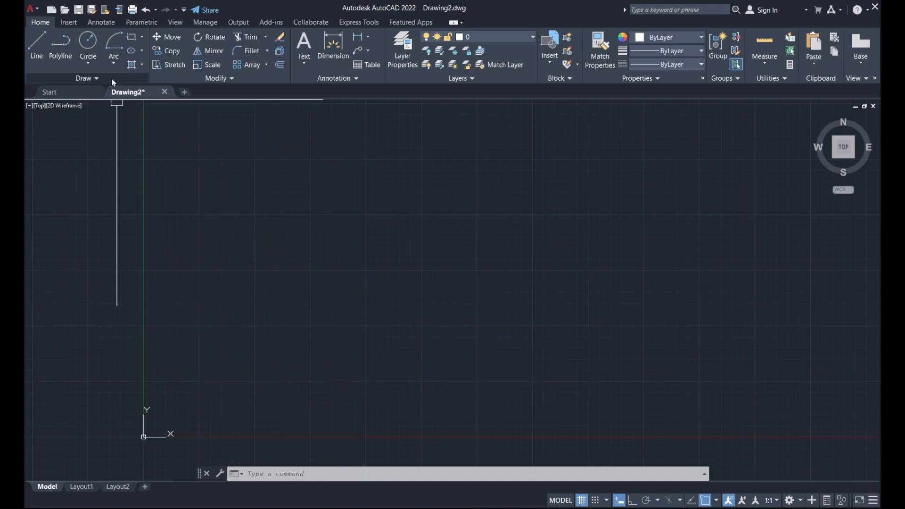
# Draw a rectangle 11000 mm wide and 6000 mm high, up and to the right of the origin.
pyautogui.click(131, 35)
pyautogui.scroll(-3, 344, 363)
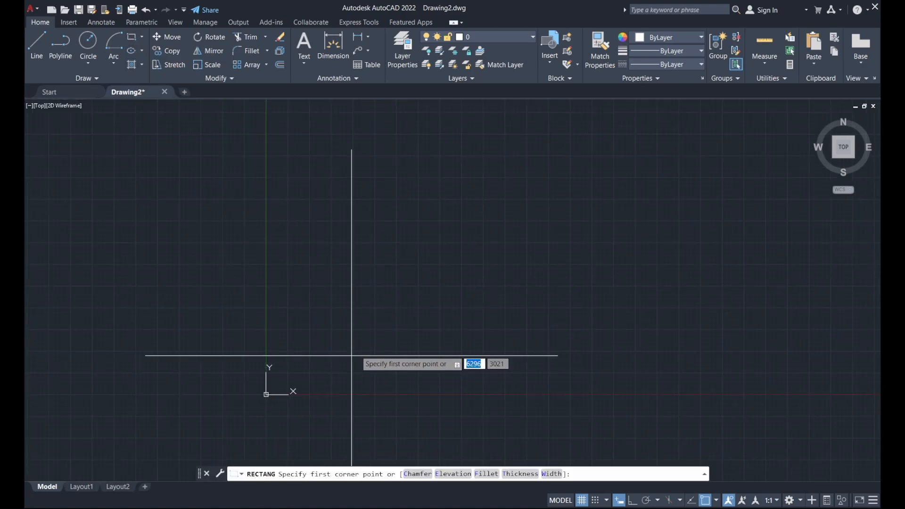
pyautogui.click(379, 339)
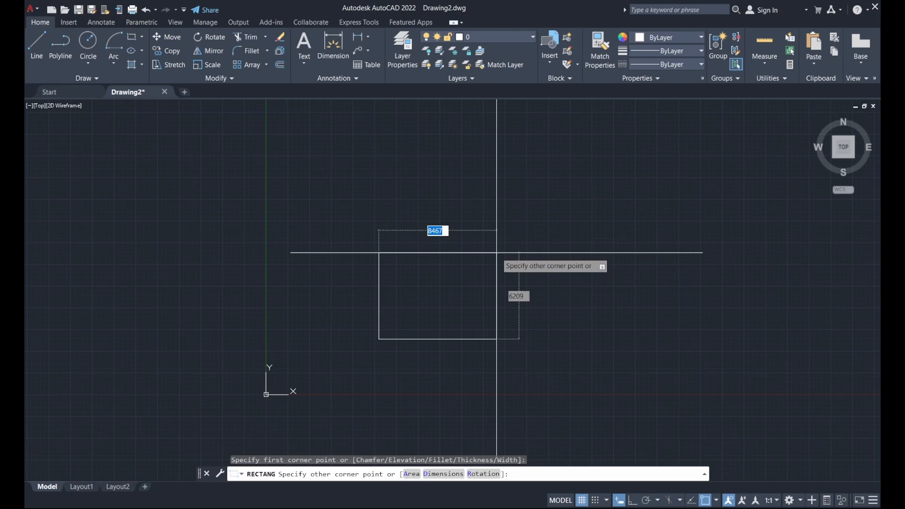
pyautogui.write('@')
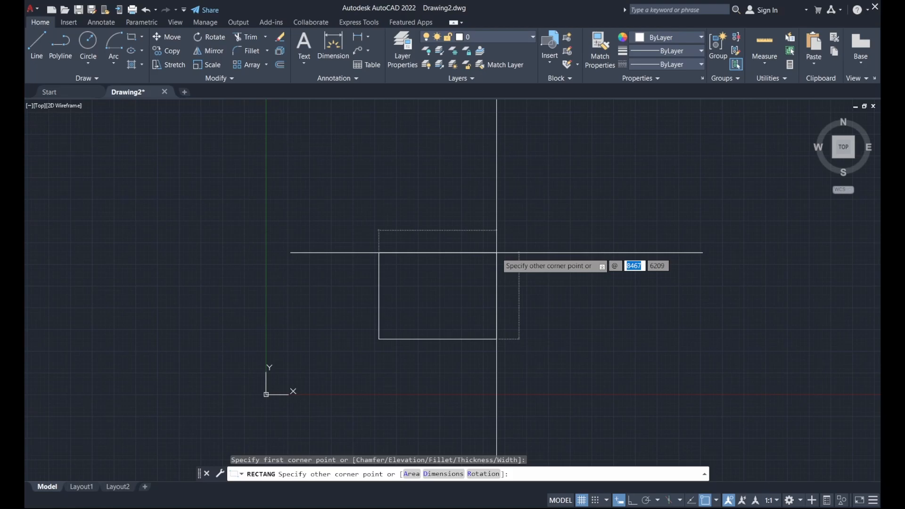
pyautogui.write('11000')
pyautogui.press('Tab')
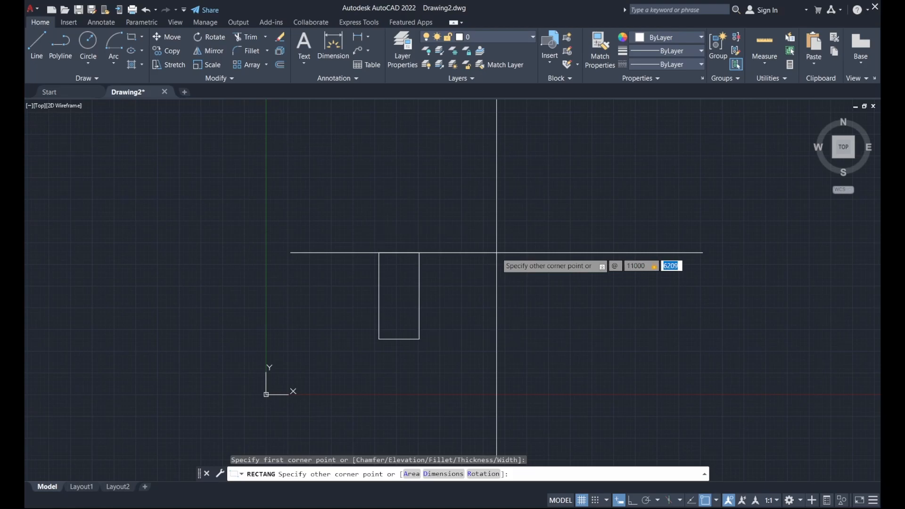
pyautogui.write('6000')
pyautogui.press('Return')
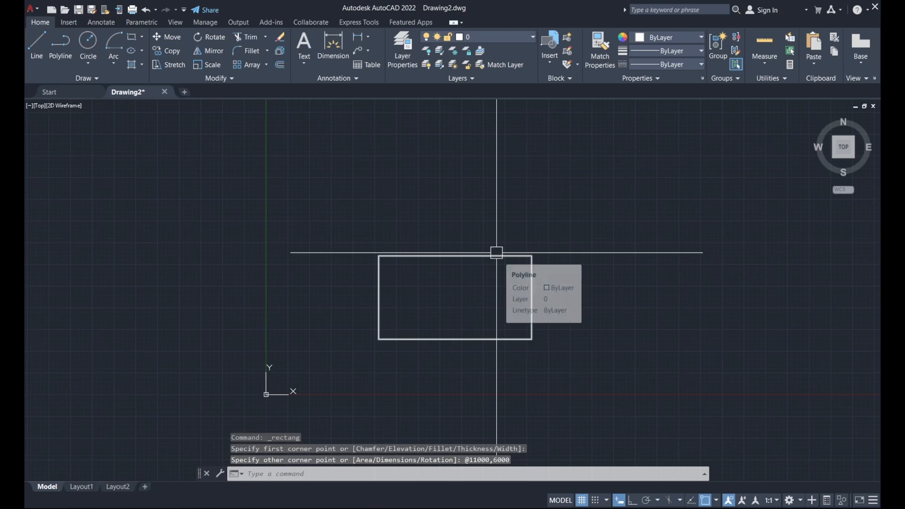
# Draw a horizontal line across the rectangle, starting 3000 mm above its lower-right corner and ending on the left edge.
pyautogui.scroll(2, 443, 301)
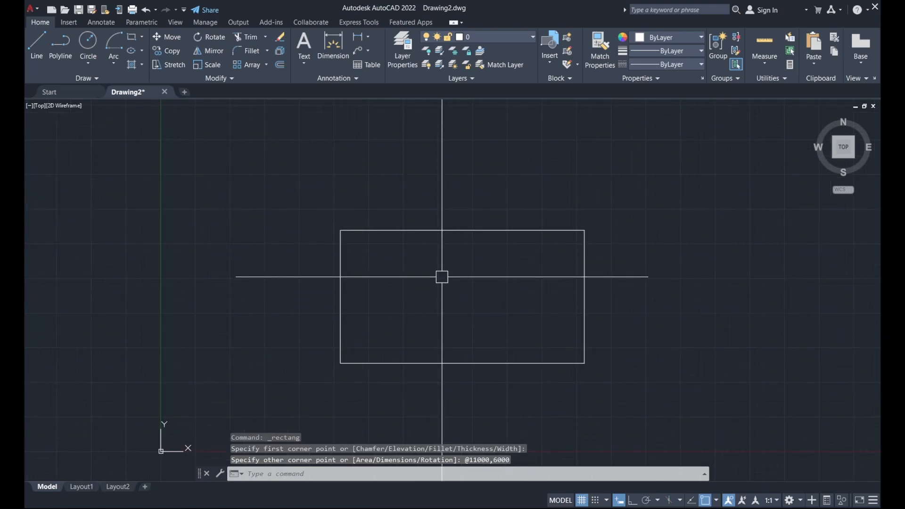
pyautogui.moveTo(440, 275)
pyautogui.mouseDown(button='middle')
pyautogui.moveTo(447, 325)
pyautogui.moveTo(446, 299)
pyautogui.mouseUp(button='middle')
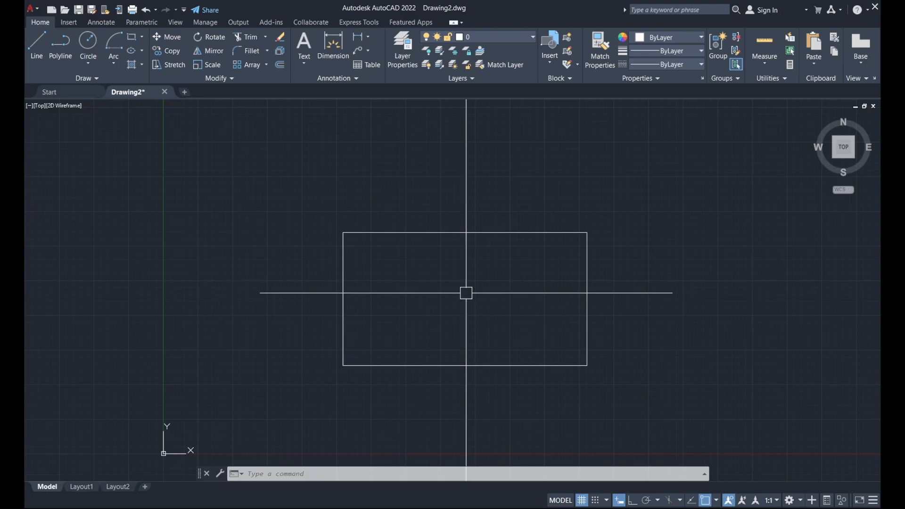
pyautogui.write('l')
pyautogui.press('Return')
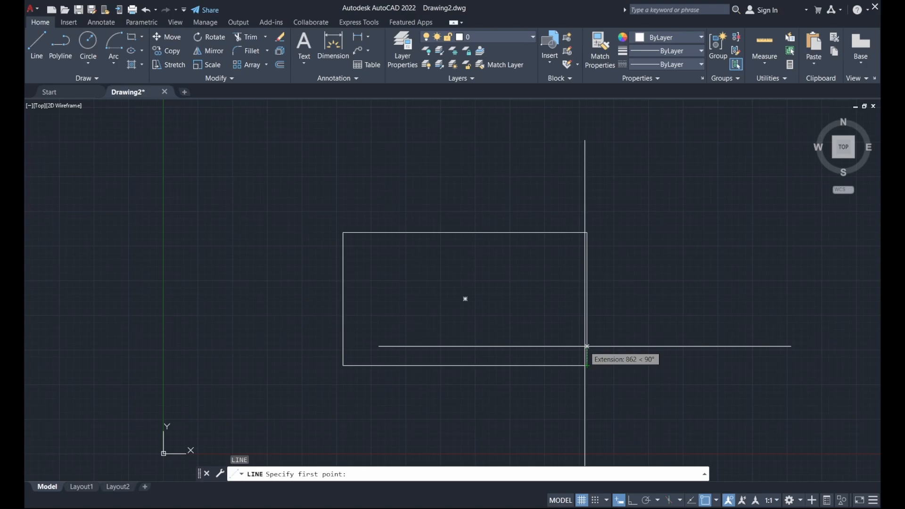
pyautogui.click(717, 501)
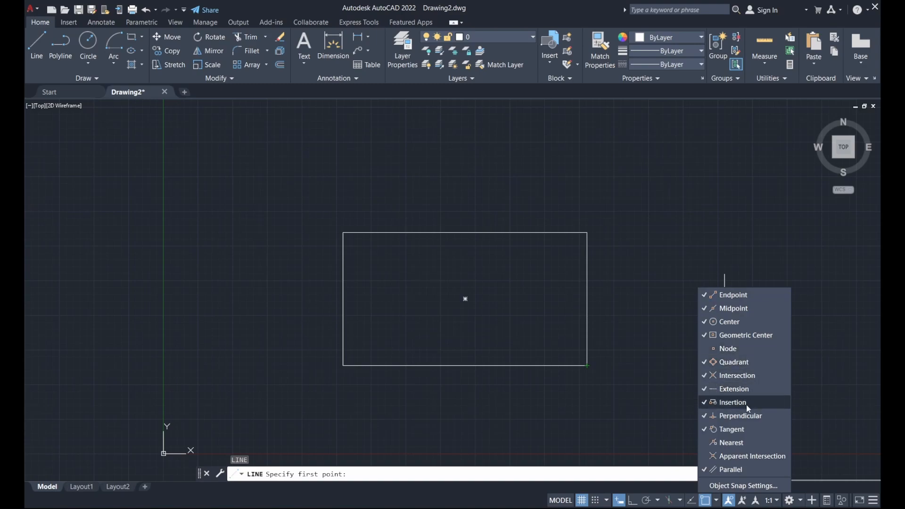
pyautogui.click(718, 500)
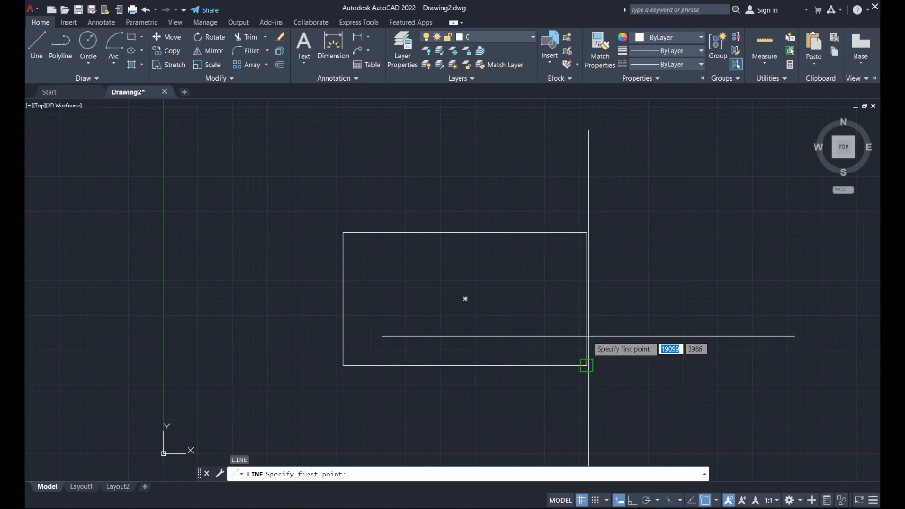
pyautogui.scroll(4, 586, 369)
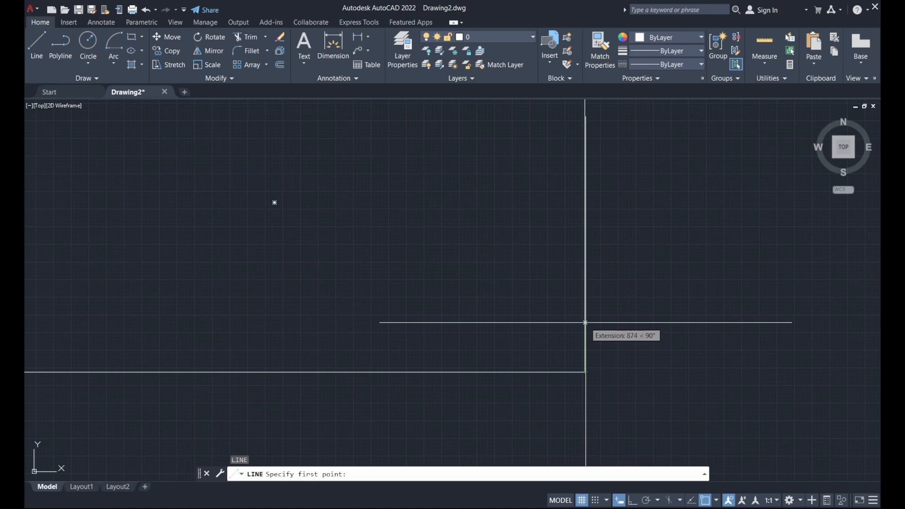
pyautogui.write('300')
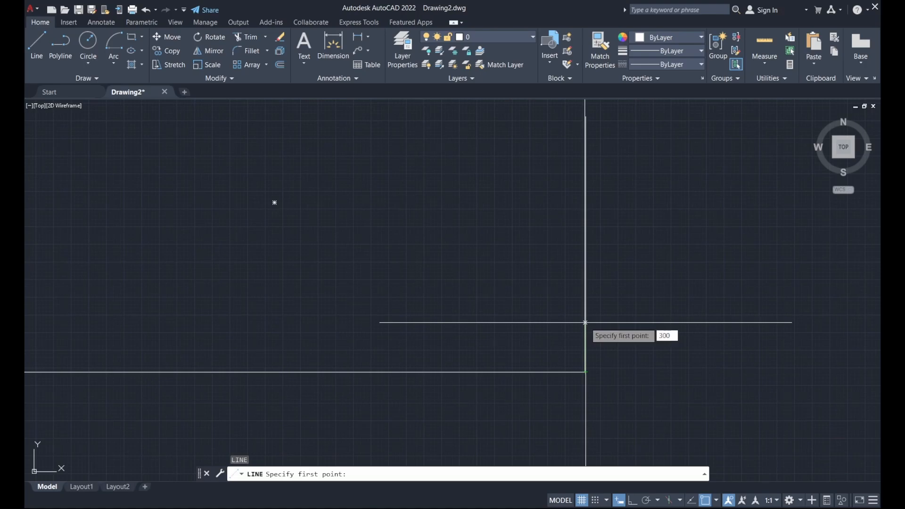
pyautogui.write('0')
pyautogui.press('Return')
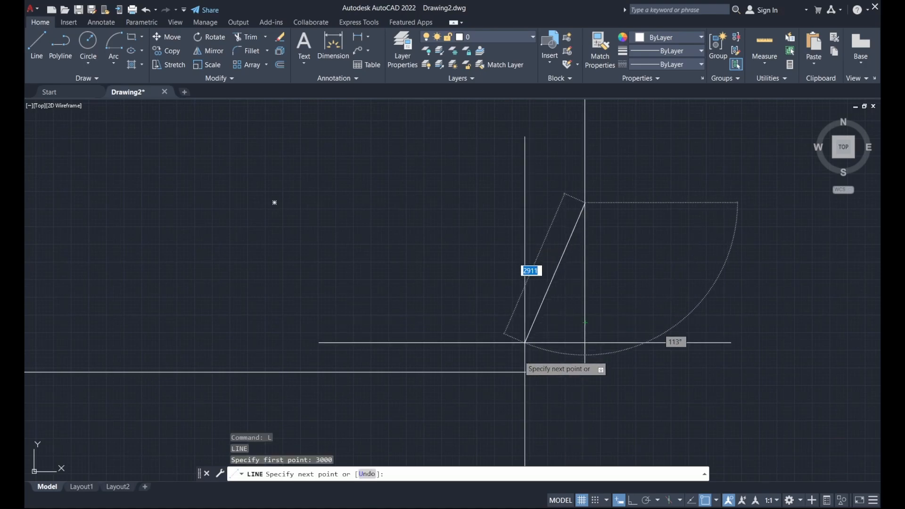
pyautogui.scroll(-2, 491, 293)
pyautogui.moveTo(486, 283); pyautogui.dragTo(503, 315, button='middle')
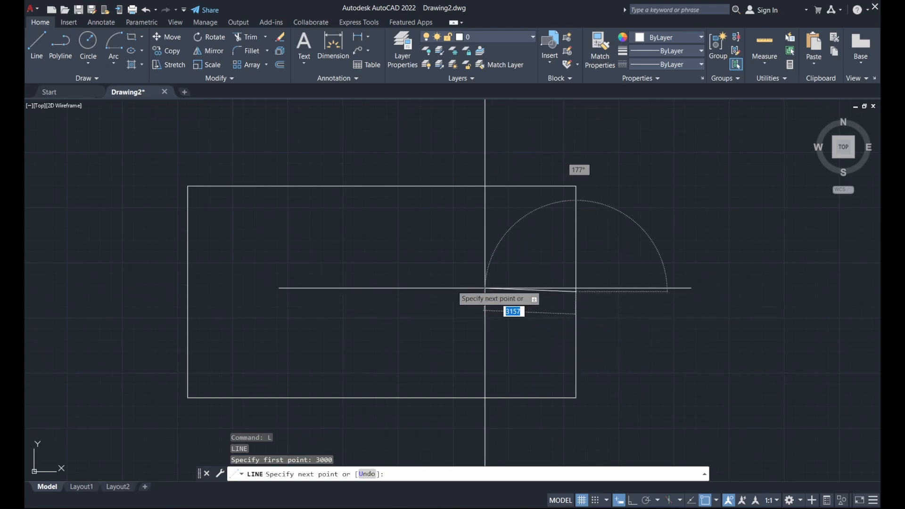
pyautogui.click(187, 292)
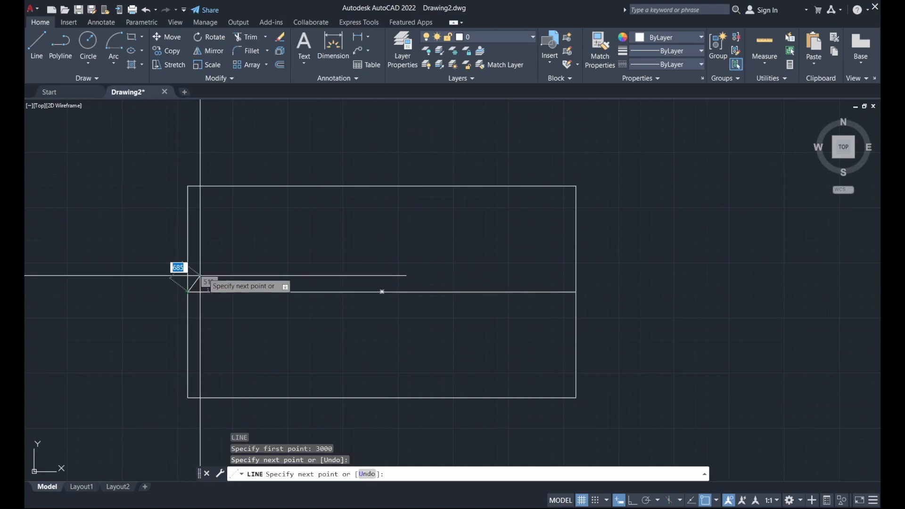
pyautogui.press('Escape')
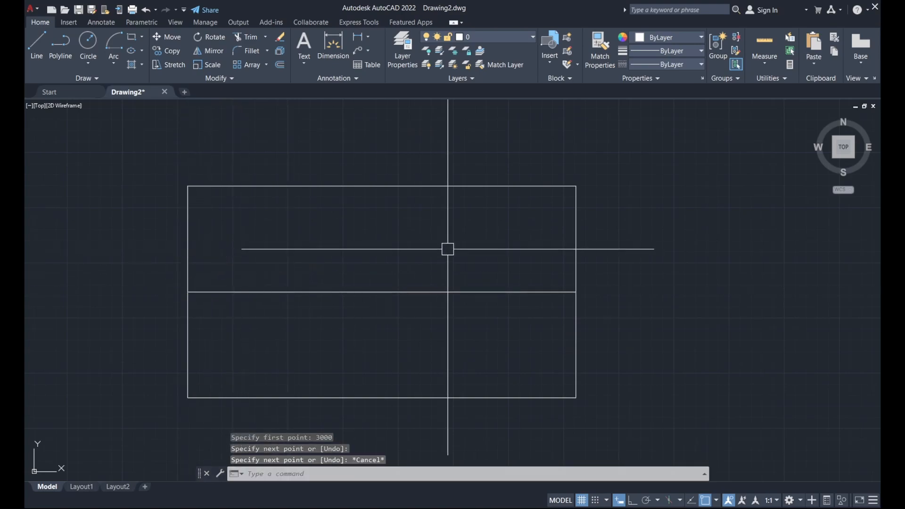
# From the dividing line's right end, draw a line 2500 mm leftward along it, continuing straight down to the rectangle's lower edge.
pyautogui.press('Return')
pyautogui.click(576, 292)
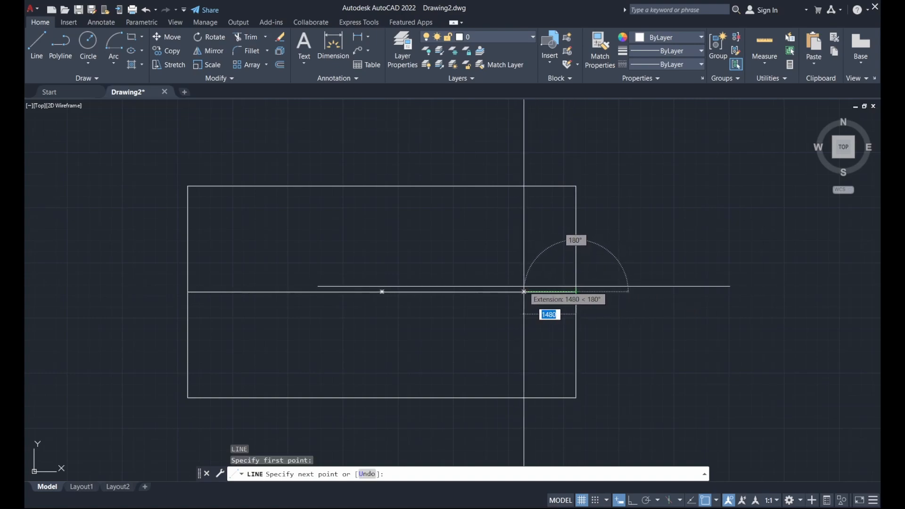
pyautogui.write('2500')
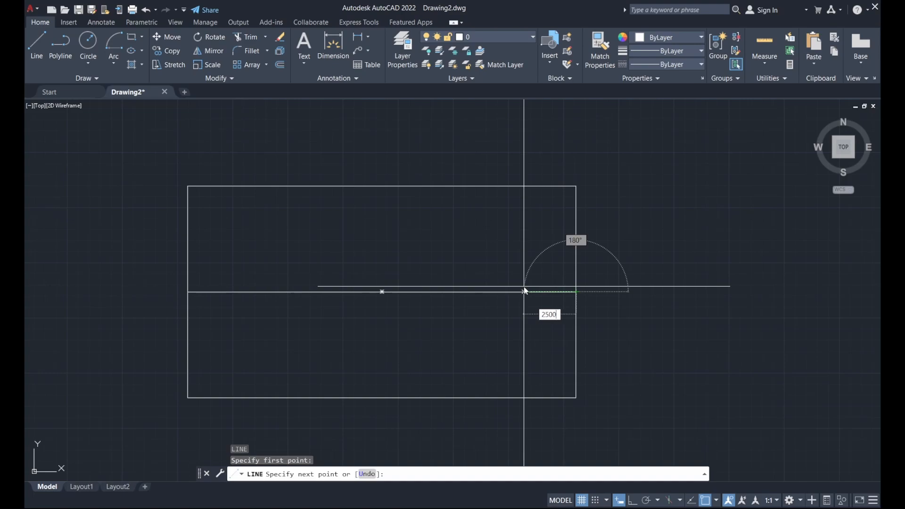
pyautogui.press('Return')
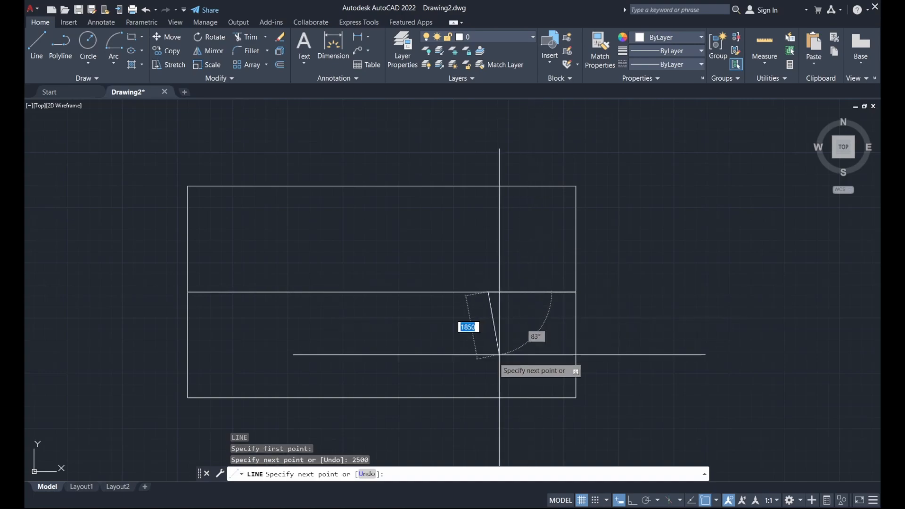
pyautogui.click(487, 397)
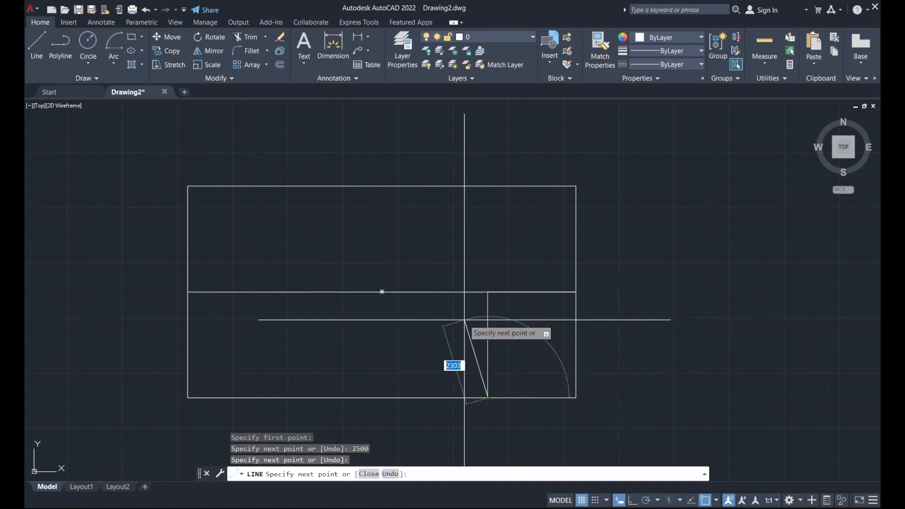
pyautogui.press('Escape')
# From the lower partition's top end, draw a line 1500 mm leftward along the dividing line, continuing straight up to the rectangle's upper edge.
pyautogui.press('Return')
pyautogui.click(487, 292)
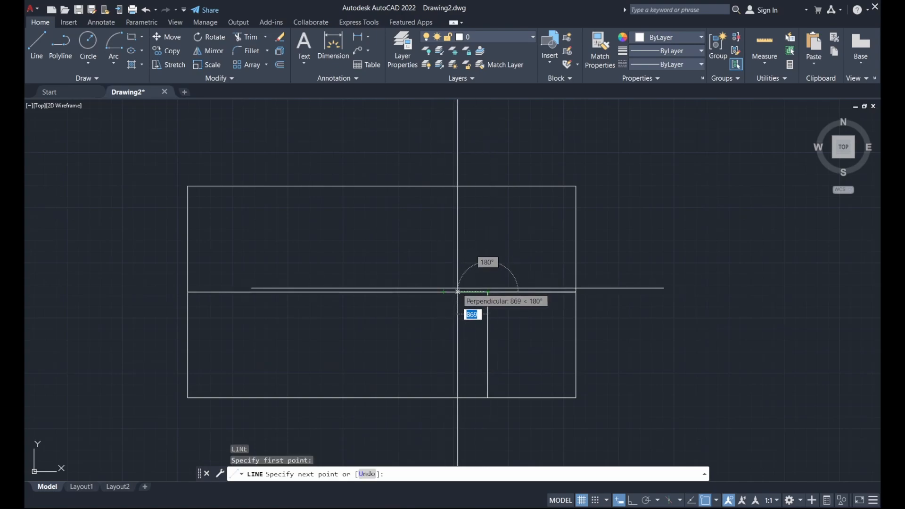
pyautogui.write('15000')
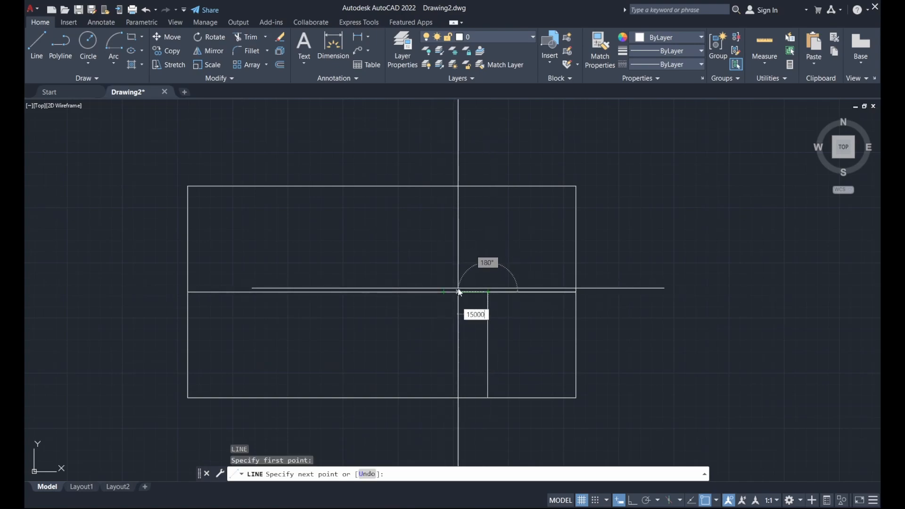
pyautogui.press('Return')
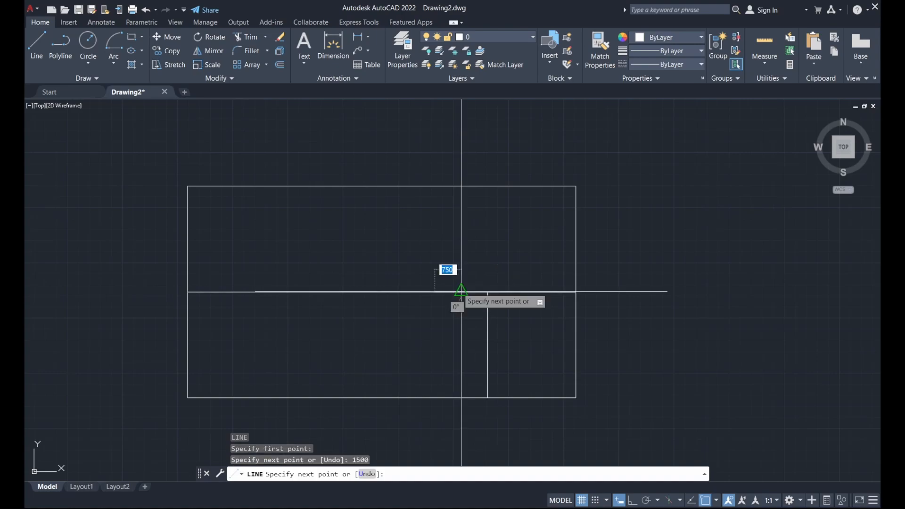
pyautogui.click(433, 187)
pyautogui.press('Escape')
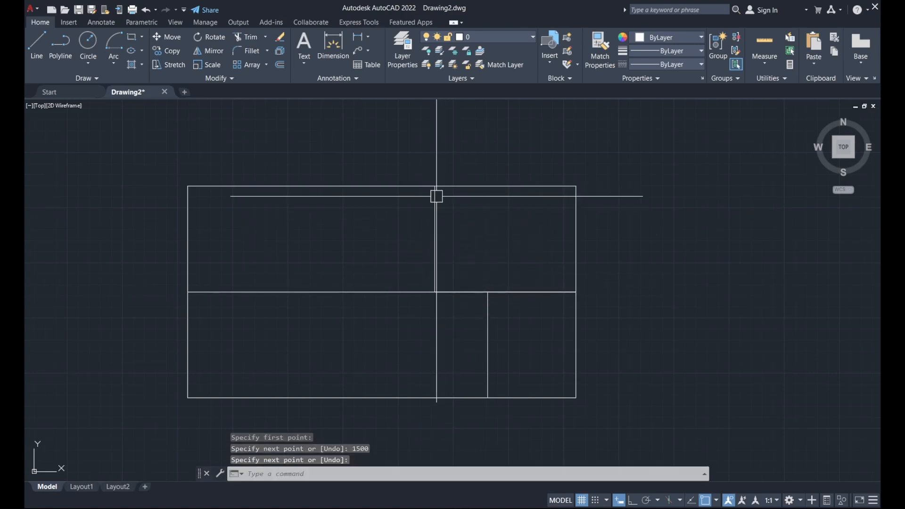
# From the upper partition's lower end, draw a line 3000 mm leftward along the dividing line, continuing straight up to the rectangle's upper edge.
pyautogui.press('Return')
pyautogui.click(434, 292)
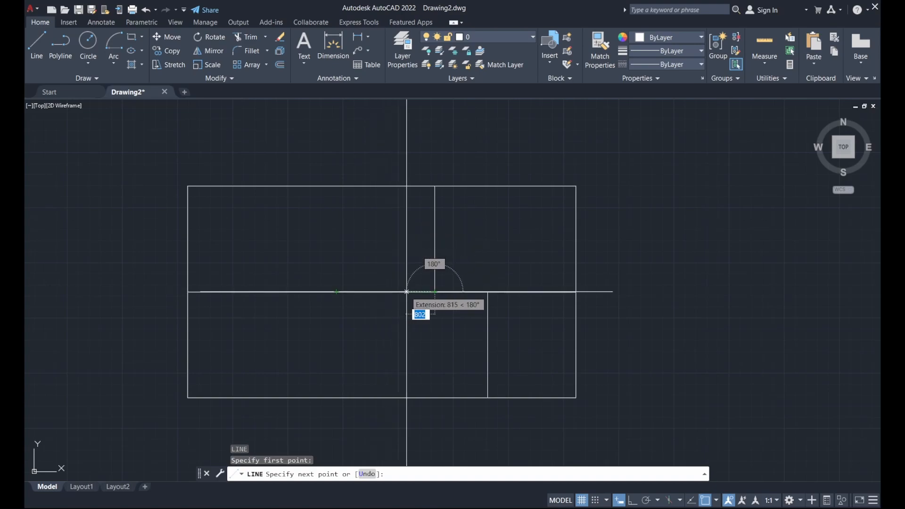
pyautogui.write('3000')
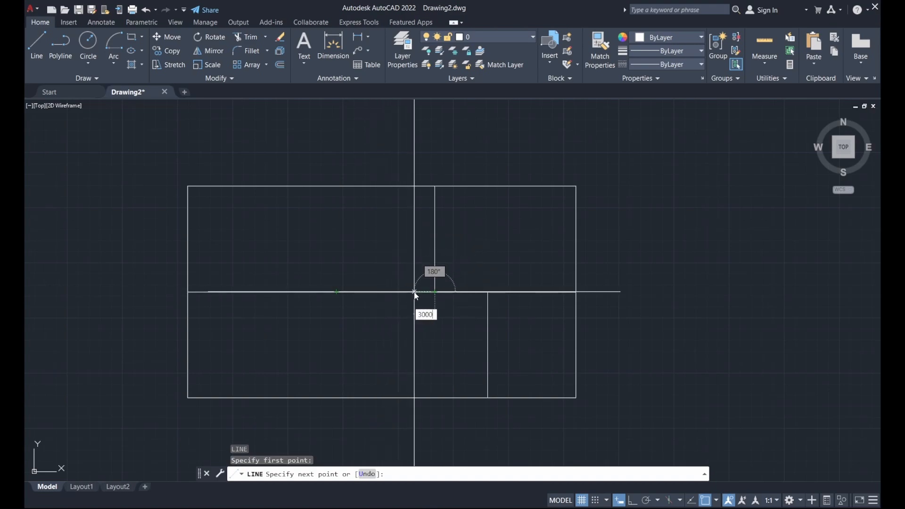
pyautogui.press('Return')
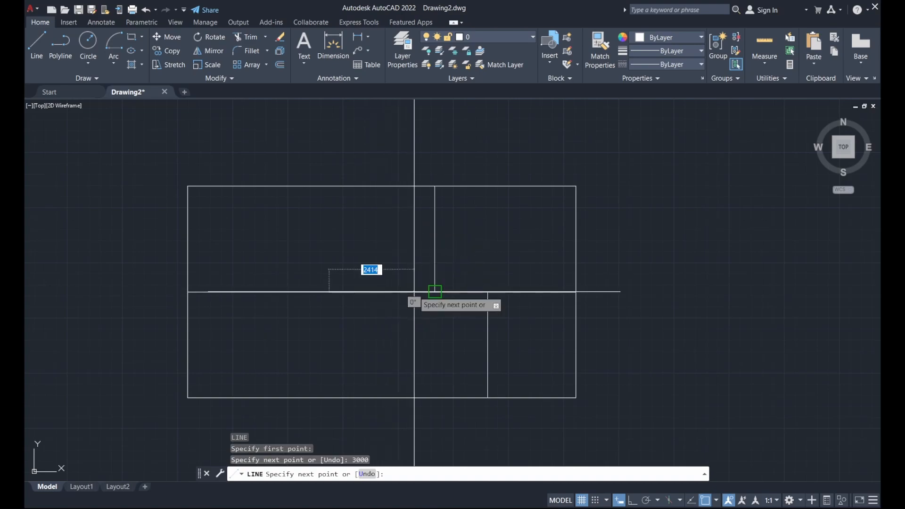
pyautogui.click(329, 187)
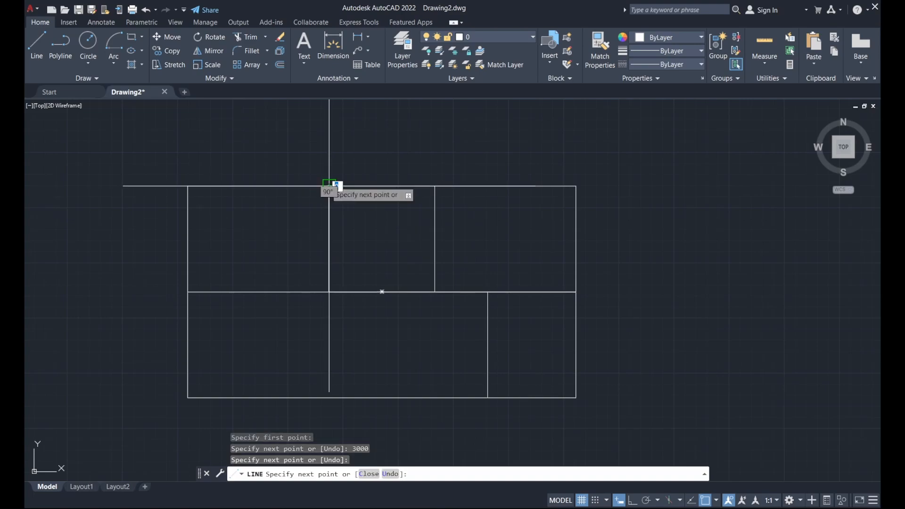
pyautogui.press('Escape')
# Delete the three short construction segments that overlap the horizontal dividing line, keeping the full-length line.
pyautogui.click(309, 275)
pyautogui.click(447, 305)
pyautogui.click(412, 272)
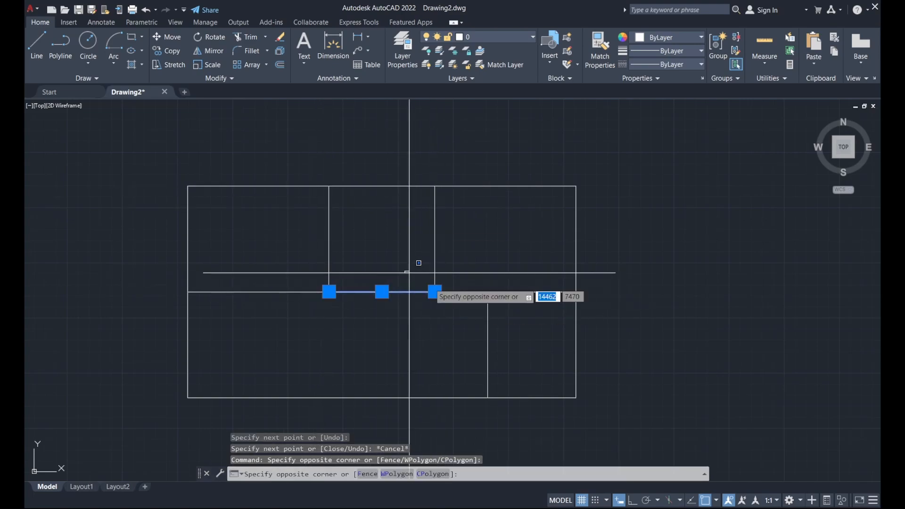
pyautogui.click(515, 307)
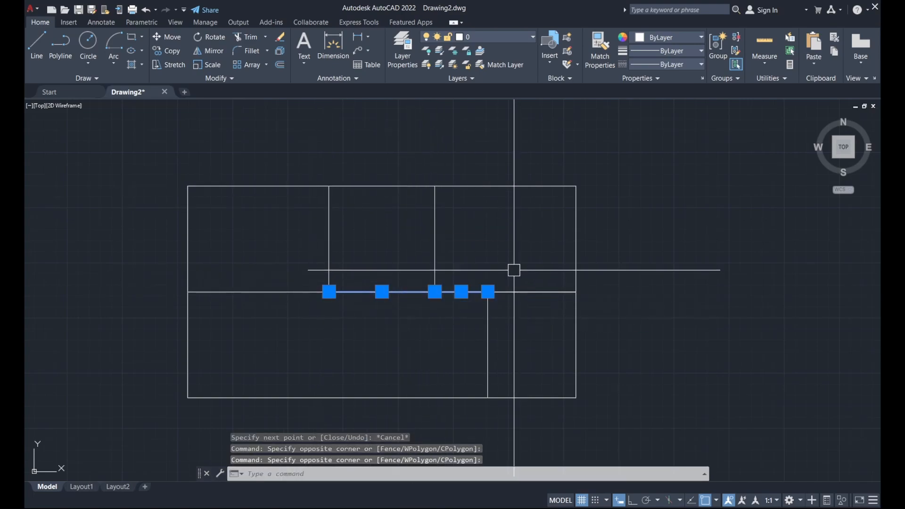
pyautogui.press('Delete')
pyautogui.click(461, 271)
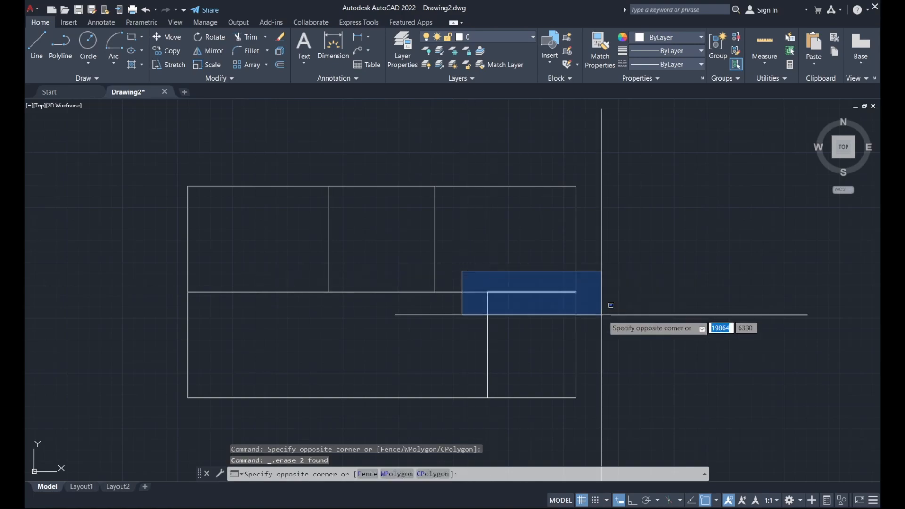
pyautogui.click(602, 310)
pyautogui.press('Delete')
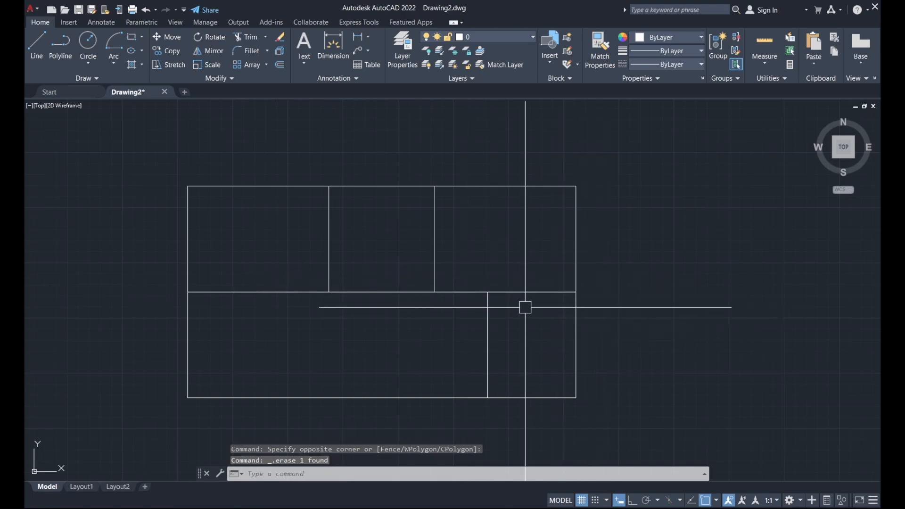
# Offset the outer rectangle 200 mm outward to form the exterior wall thickness.
pyautogui.moveTo(503, 255); pyautogui.dragTo(551, 277, button='middle')
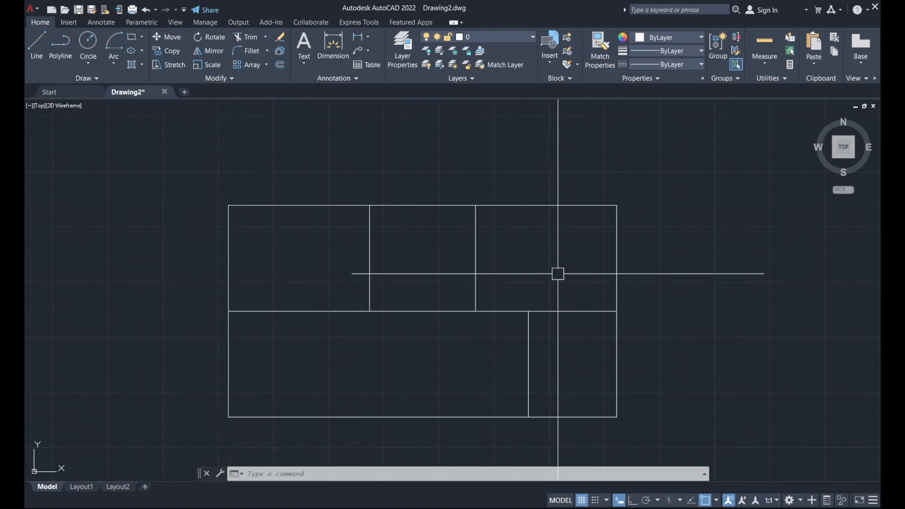
pyautogui.moveTo(553, 275); pyautogui.dragTo(607, 265, button='middle')
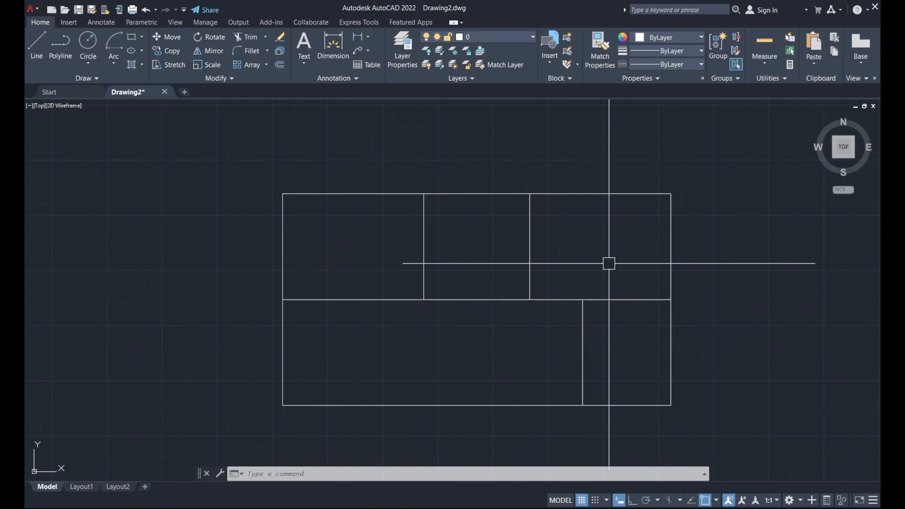
pyautogui.write('o')
pyautogui.press('Return')
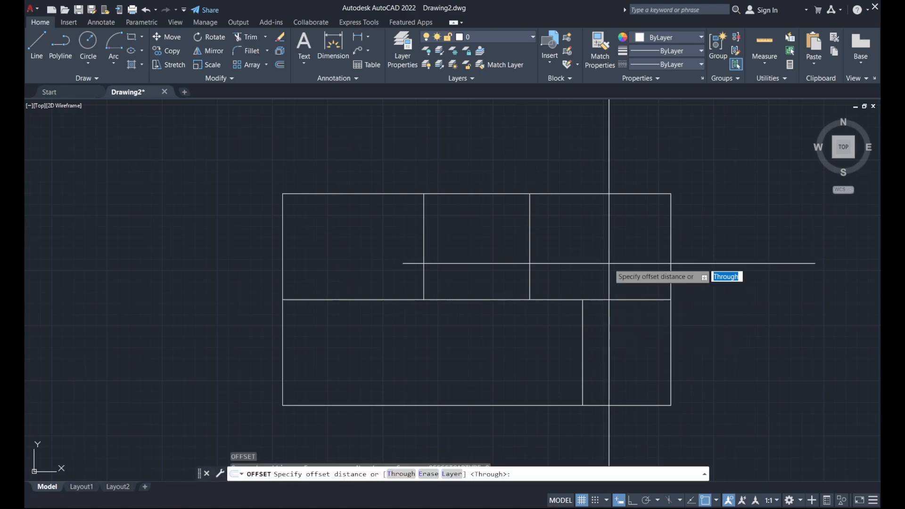
pyautogui.write('200')
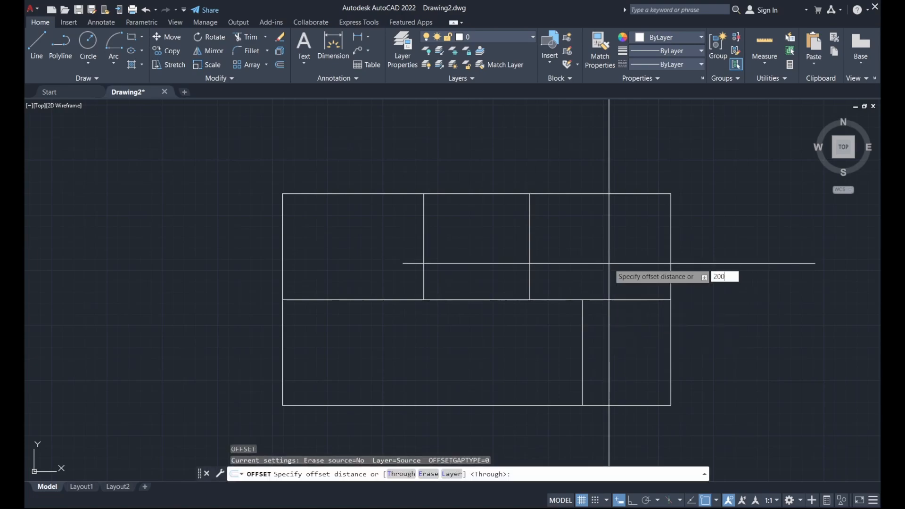
pyautogui.press('Return')
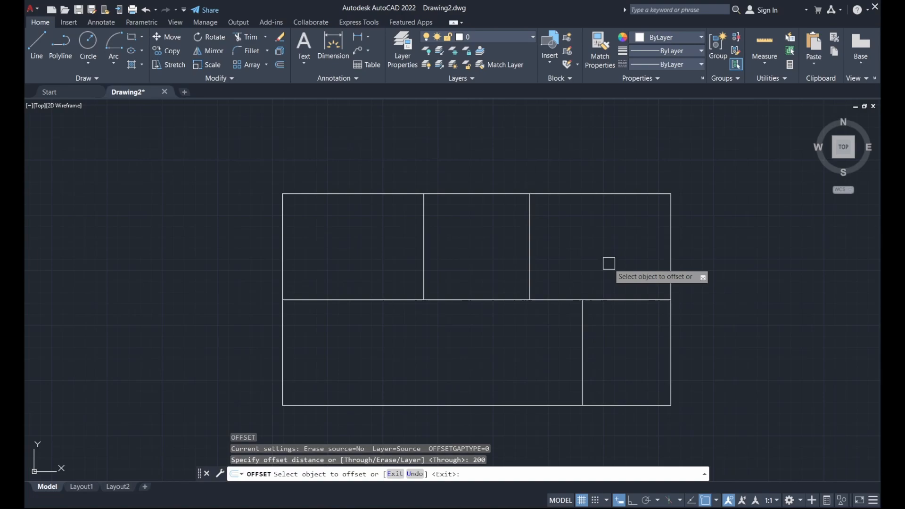
pyautogui.click(601, 194)
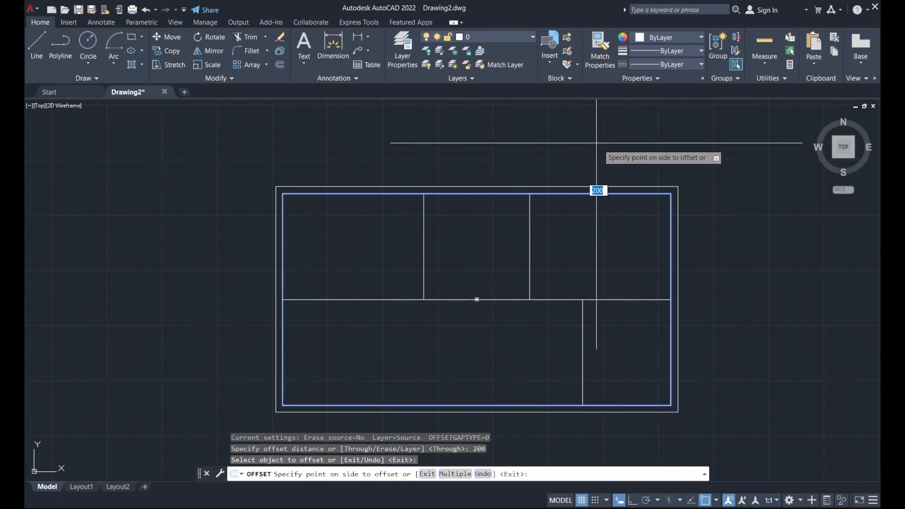
pyautogui.click(620, 155)
pyautogui.press('Escape')
# Offset the horizontal dividing line 150 mm upward.
pyautogui.moveTo(604, 232); pyautogui.dragTo(612, 188, button='middle')
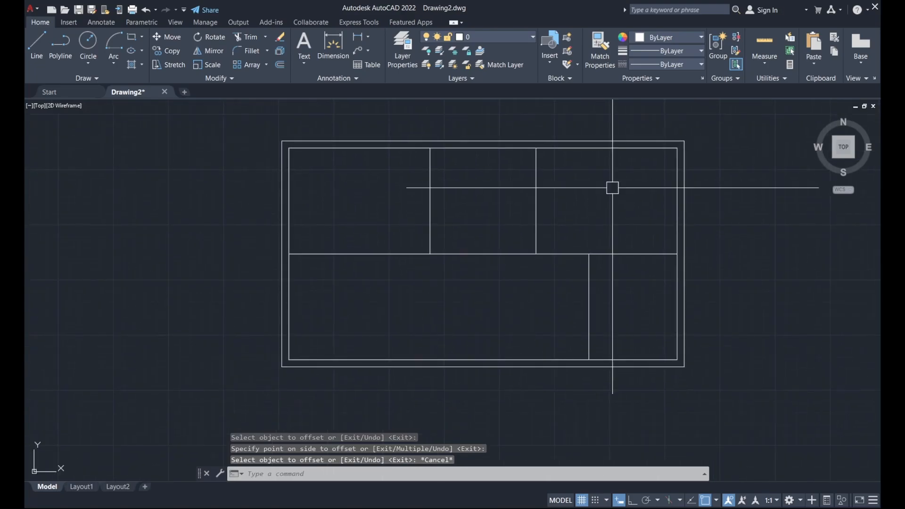
pyautogui.press('Return')
pyautogui.write('150')
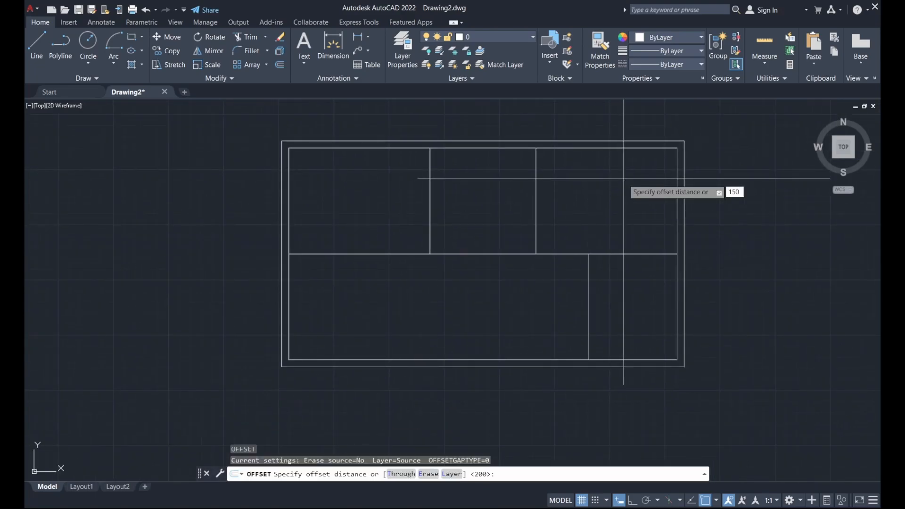
pyautogui.press('Return')
pyautogui.click(618, 253)
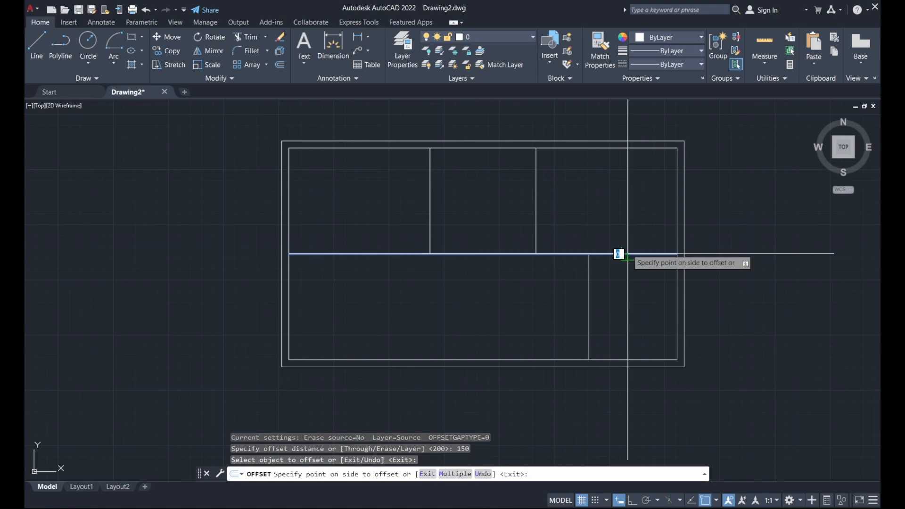
pyautogui.click(617, 191)
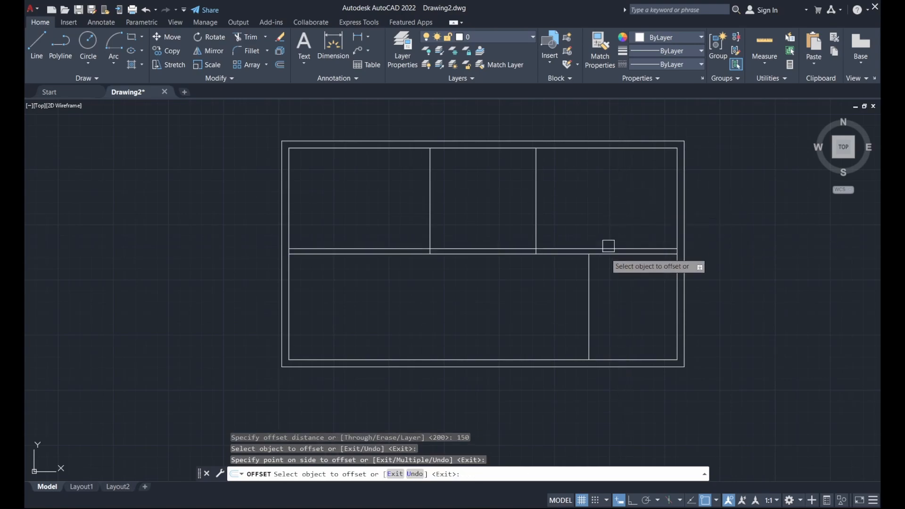
# Offset the lower partition 150 mm leftward, the right upper partition 150 mm rightward and the left upper partition 150 mm leftward.
pyautogui.click(589, 272)
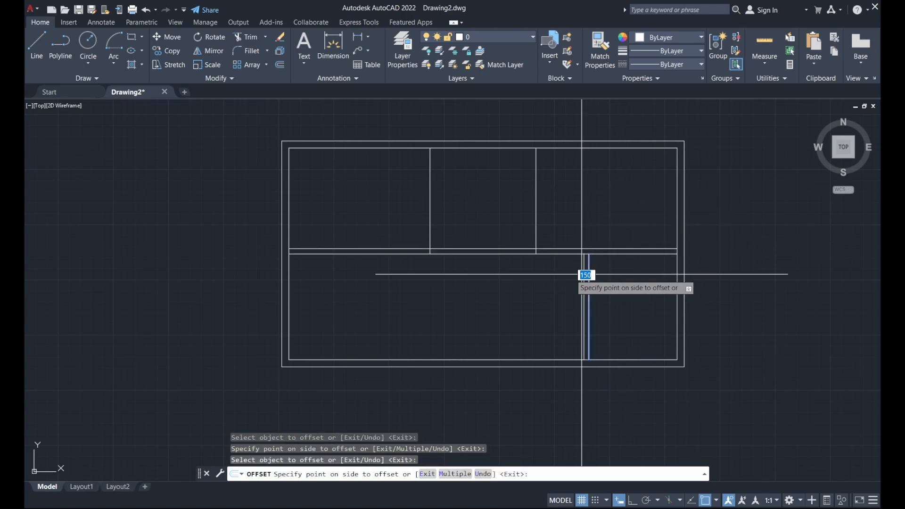
pyautogui.click(542, 276)
pyautogui.click(536, 215)
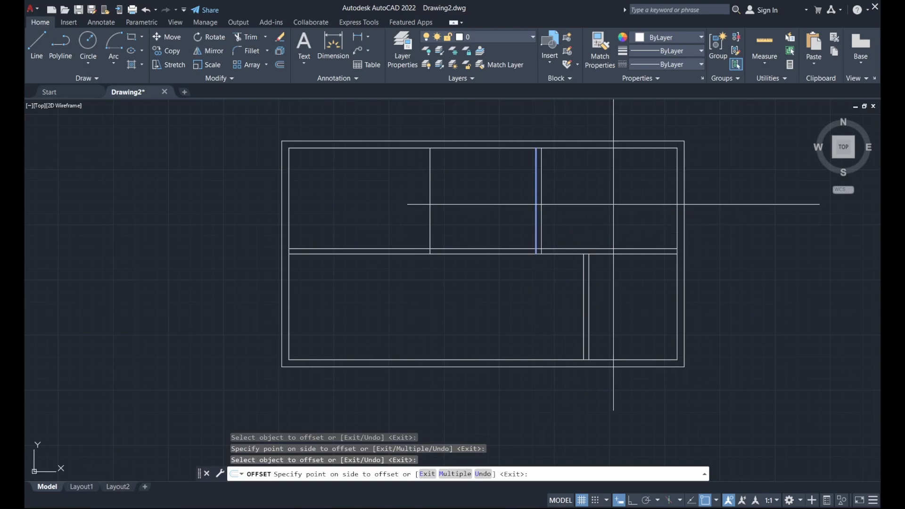
pyautogui.click(583, 203)
pyautogui.click(429, 213)
pyautogui.click(384, 211)
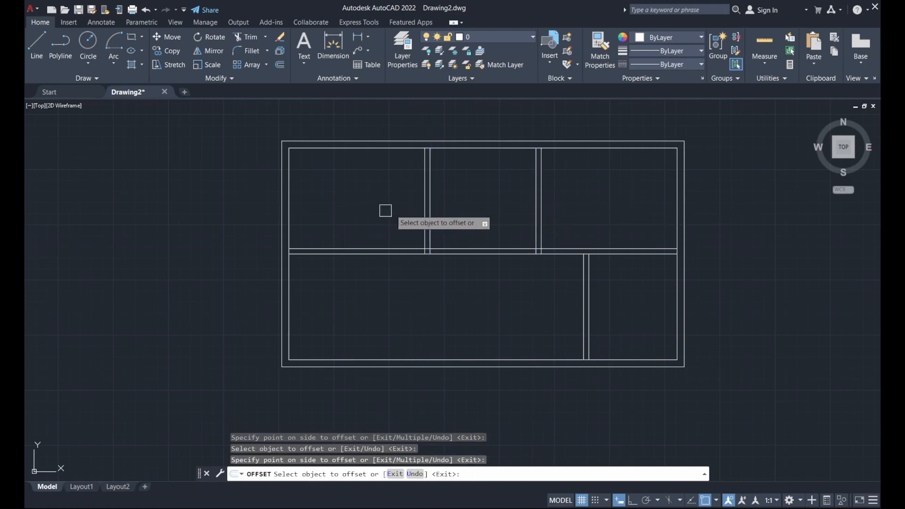
pyautogui.press('Escape')
# Offset the lower line of the horizontal dividing wall 2000 mm upward.
pyautogui.moveTo(474, 203); pyautogui.dragTo(490, 235, button='middle')
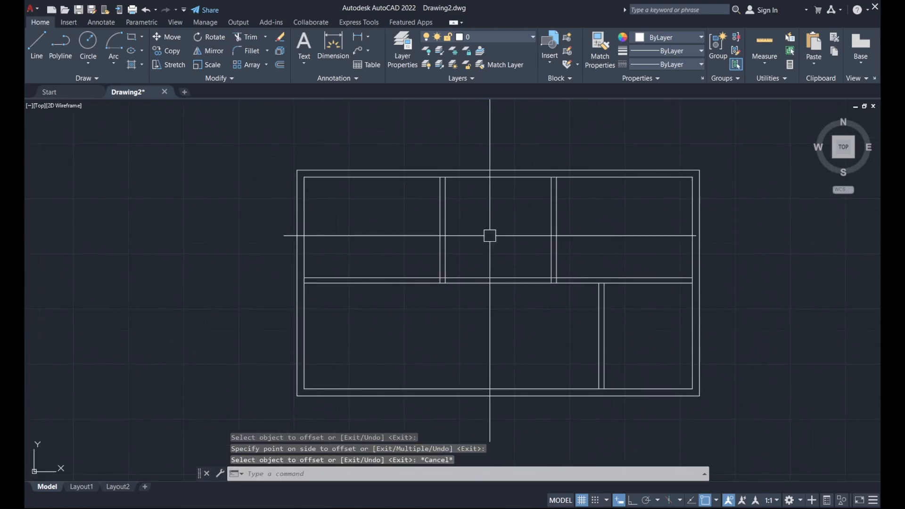
pyautogui.write('o')
pyautogui.press('Return')
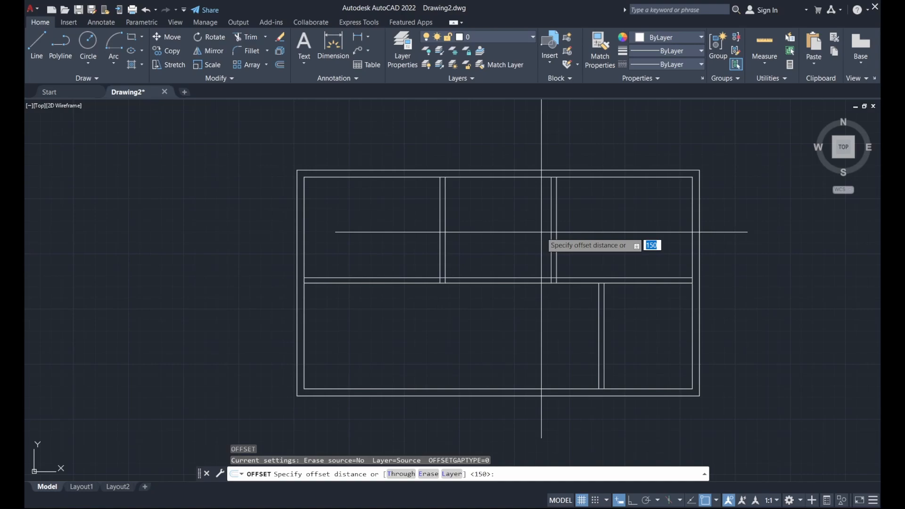
pyautogui.write('200')
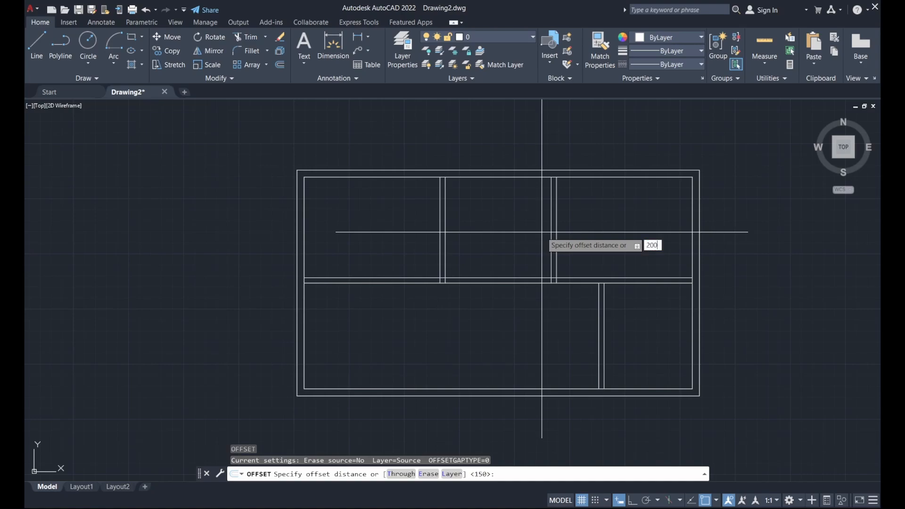
pyautogui.write('0')
pyautogui.press('Return')
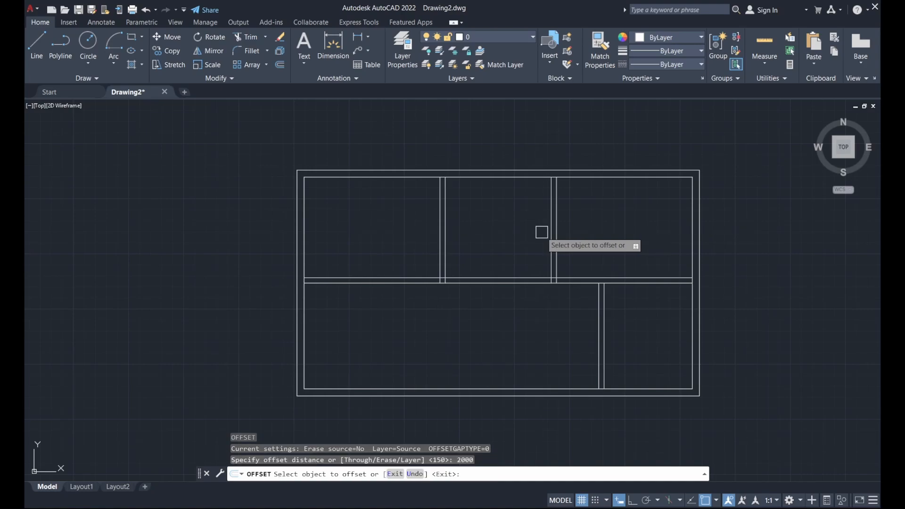
pyautogui.click(488, 283)
pyautogui.click(490, 227)
pyautogui.press('Escape')
# Offset the new horizontal line across the upper rooms 150 mm upward.
pyautogui.write('o')
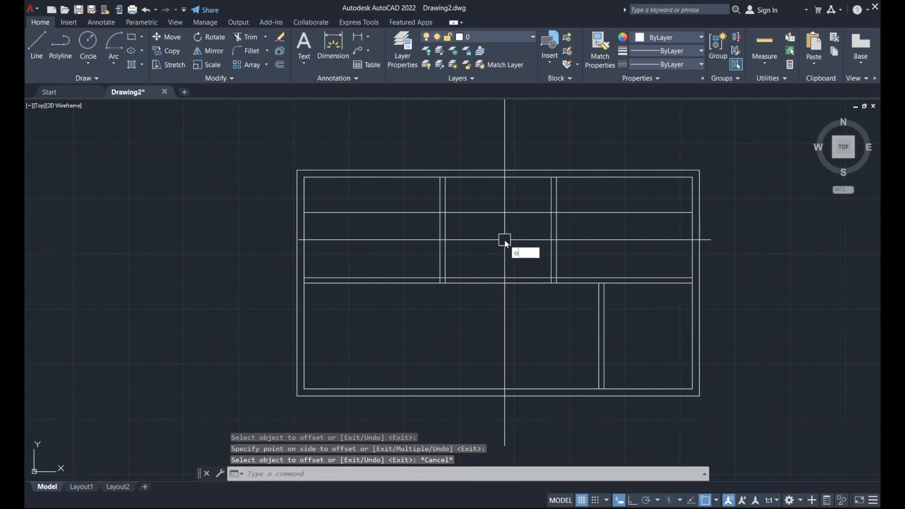
pyautogui.press('Return')
pyautogui.write('150')
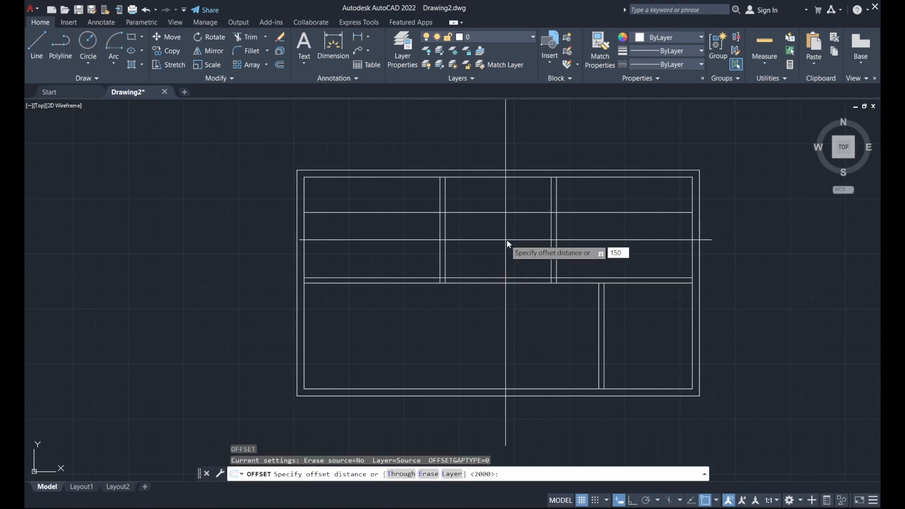
pyautogui.press('Return')
pyautogui.click(503, 213)
pyautogui.click(505, 128)
pyautogui.press('Escape')
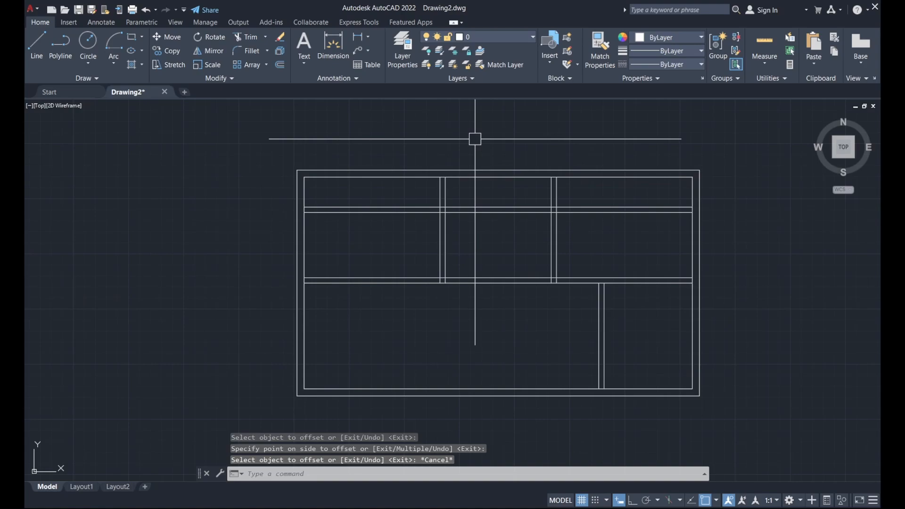
# Trim the upper cross wall's lines from the left and right upper rooms, keeping only the part between the two upper partitions.
pyautogui.write('TR')
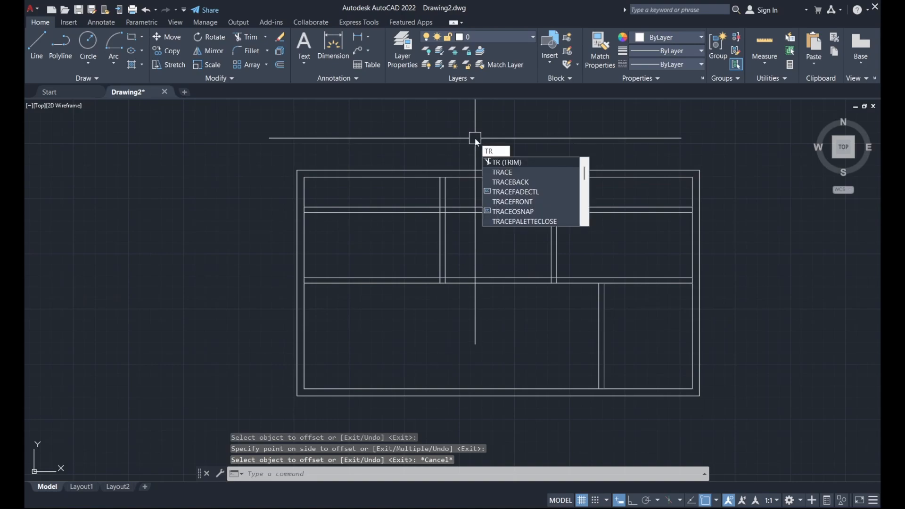
pyautogui.press('Return')
pyautogui.press('Return')
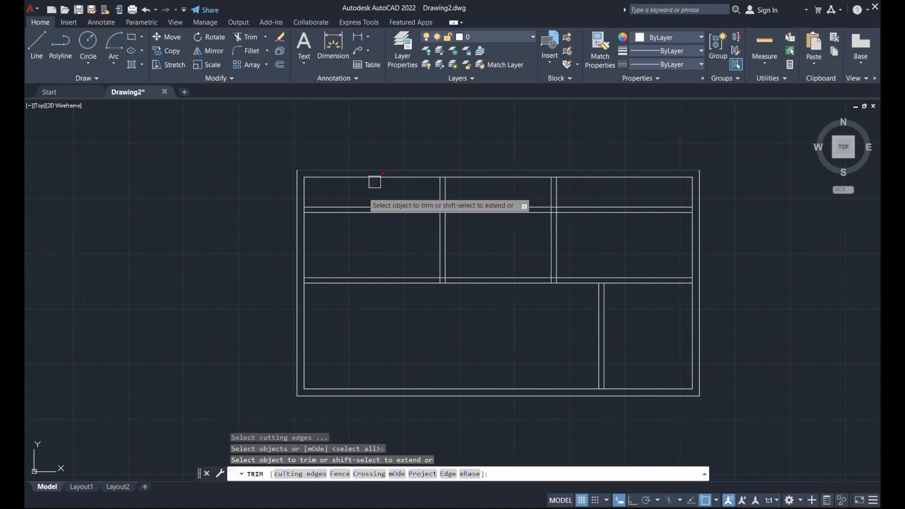
pyautogui.click(360, 207)
pyautogui.click(368, 212)
pyautogui.click(607, 213)
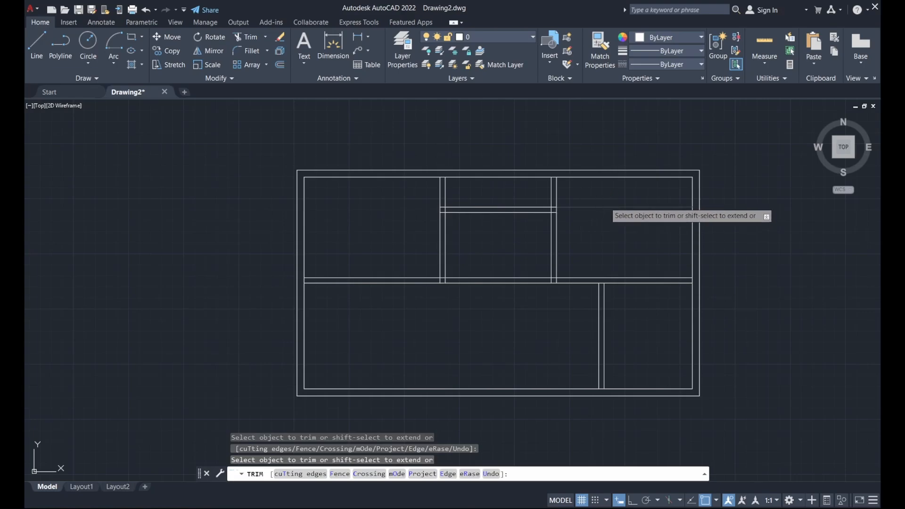
# Trim the overlapping wall lines where the left upper partition meets the horizontal dividing wall.
pyautogui.scroll(3, 577, 295)
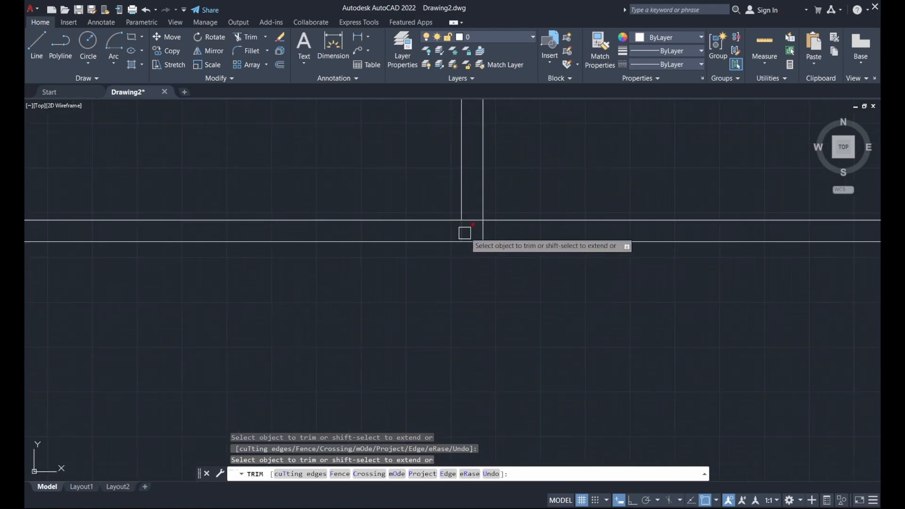
pyautogui.scroll(2, 465, 234)
pyautogui.click(479, 214)
pyautogui.click(493, 231)
pyautogui.scroll(-3, 471, 349)
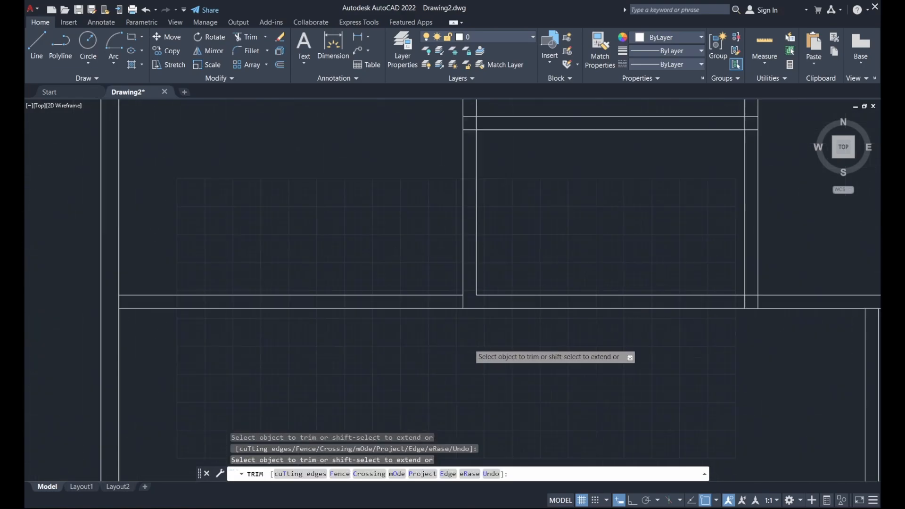
# Trim the overlapping lines at the remaining interior junctions of the upper cross wall, right upper partition and lower partition.
pyautogui.scroll(3, 468, 199)
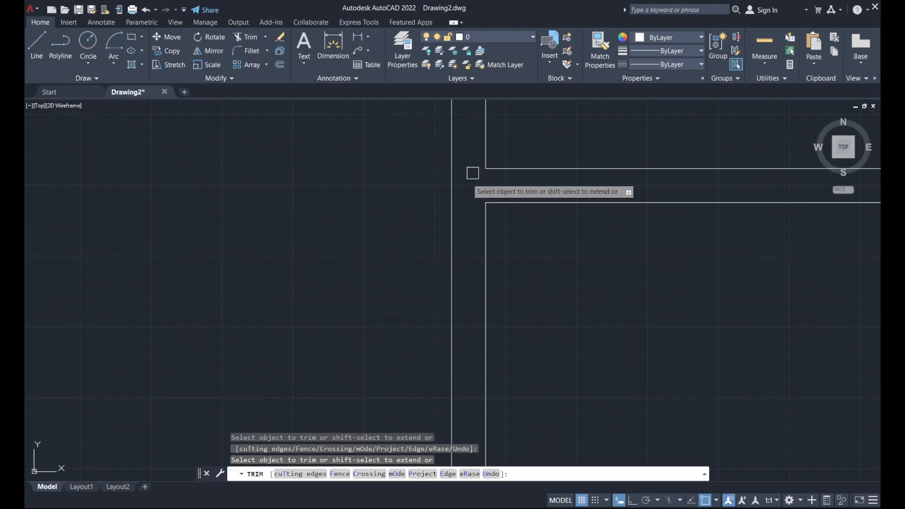
pyautogui.scroll(-3, 469, 198)
pyautogui.scroll(3, 596, 212)
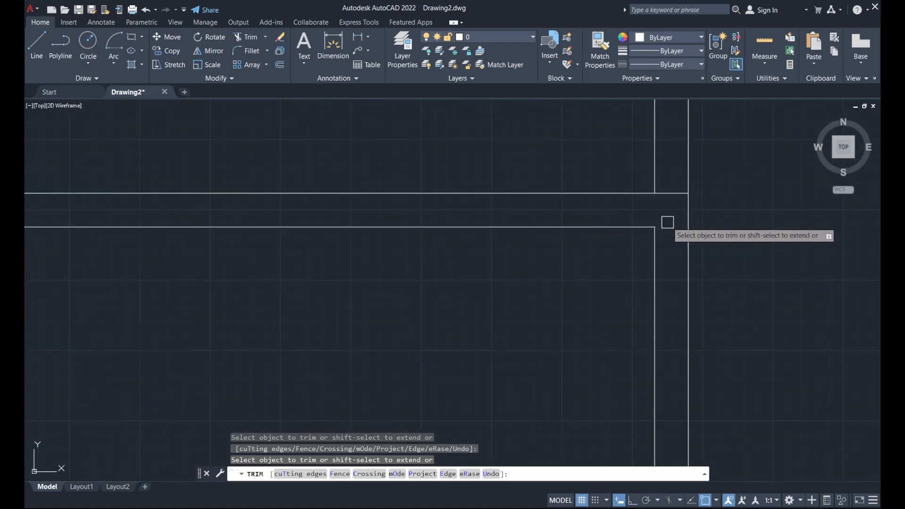
pyautogui.scroll(-3, 669, 196)
pyautogui.scroll(5, 640, 286)
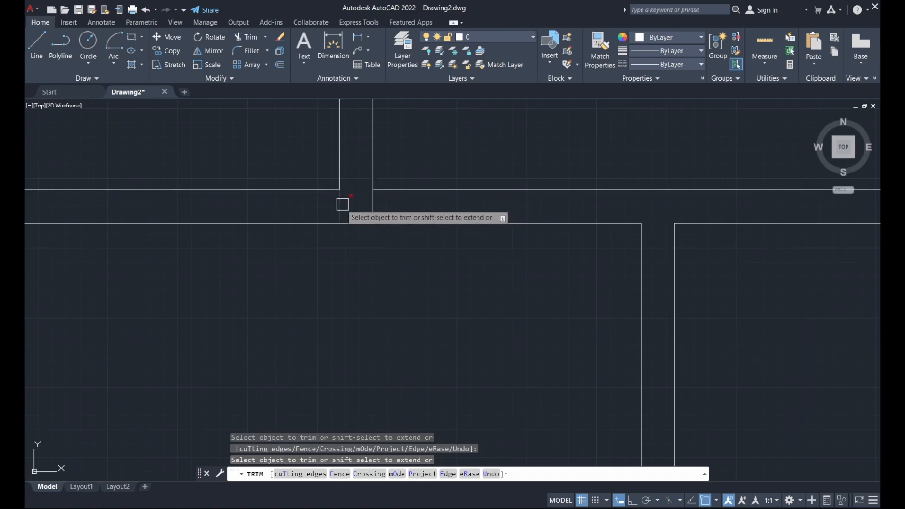
pyautogui.scroll(-5, 559, 249)
pyautogui.press('Escape')
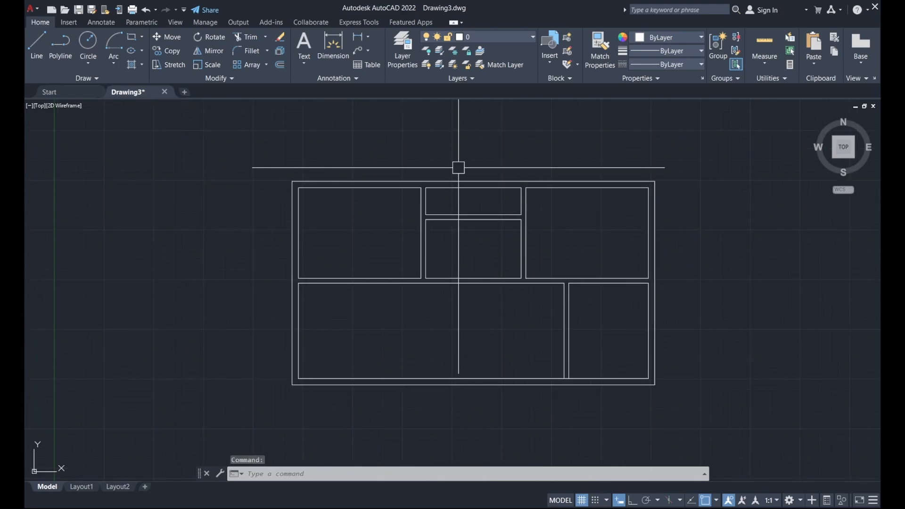
pyautogui.moveTo(473, 165); pyautogui.dragTo(513, 149, button='middle')
pyautogui.press('Escape')
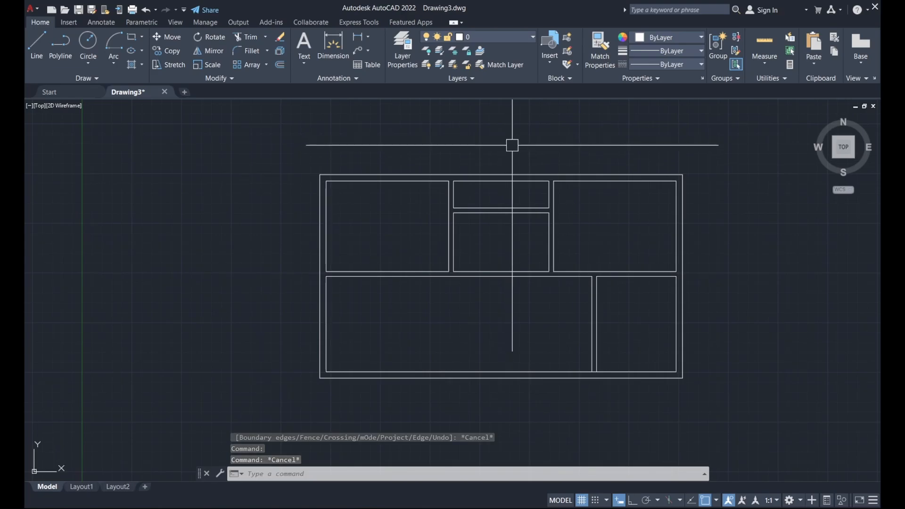
pyautogui.moveTo(513, 143); pyautogui.dragTo(594, 145, button='middle')
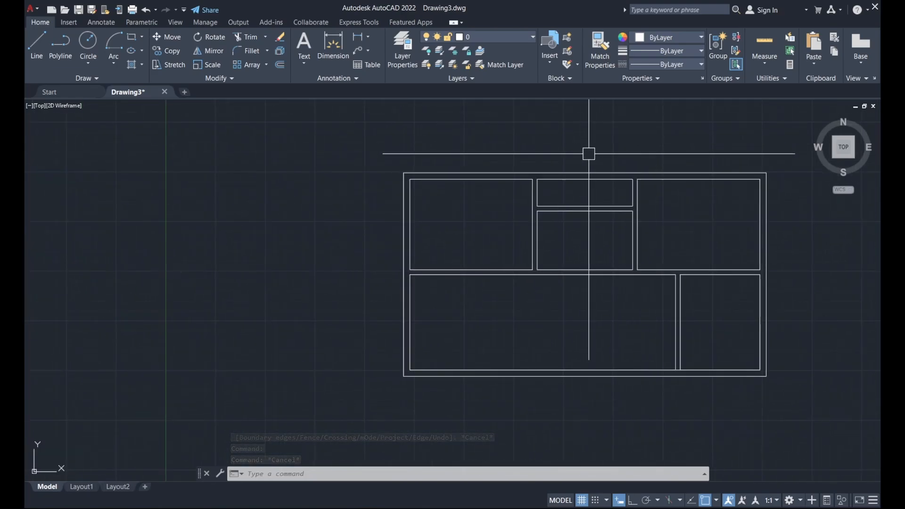
pyautogui.moveTo(486, 158); pyautogui.dragTo(543, 166, button='middle')
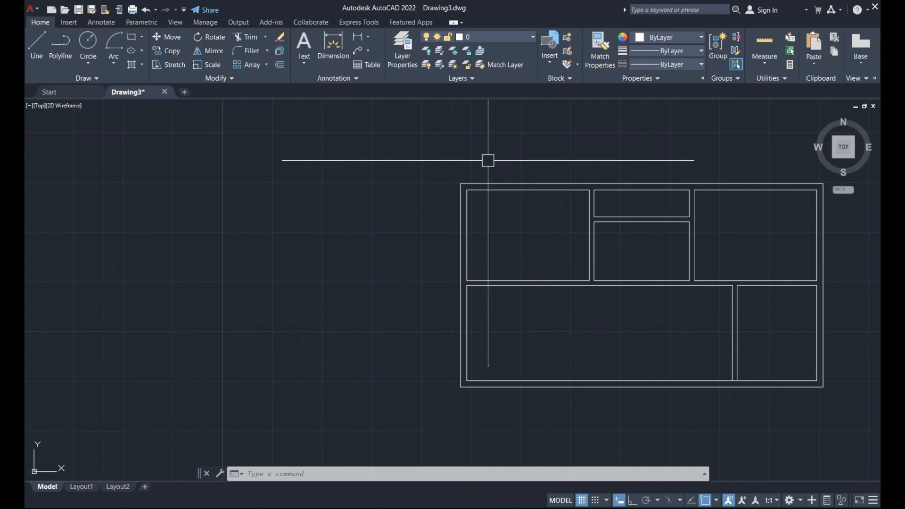
# Create two new layers named door and window in the Layer Properties Manager.
pyautogui.click(411, 59)
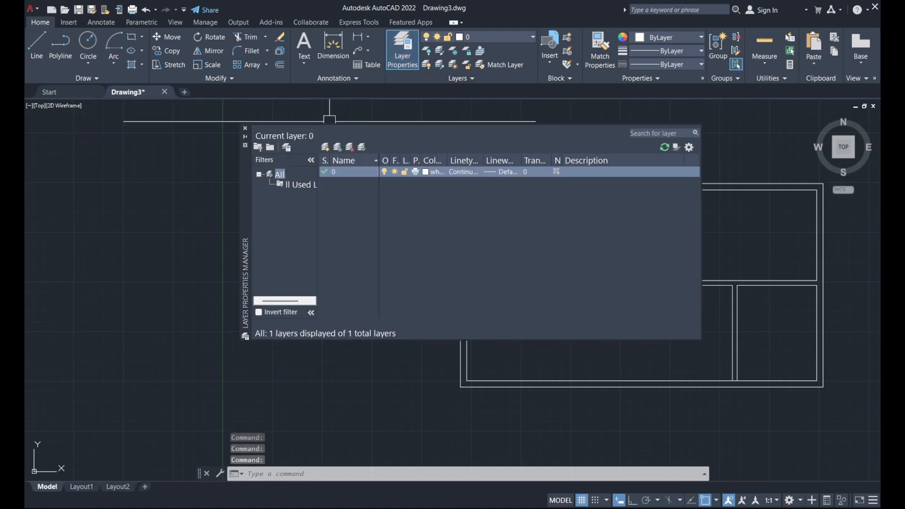
pyautogui.click(325, 148)
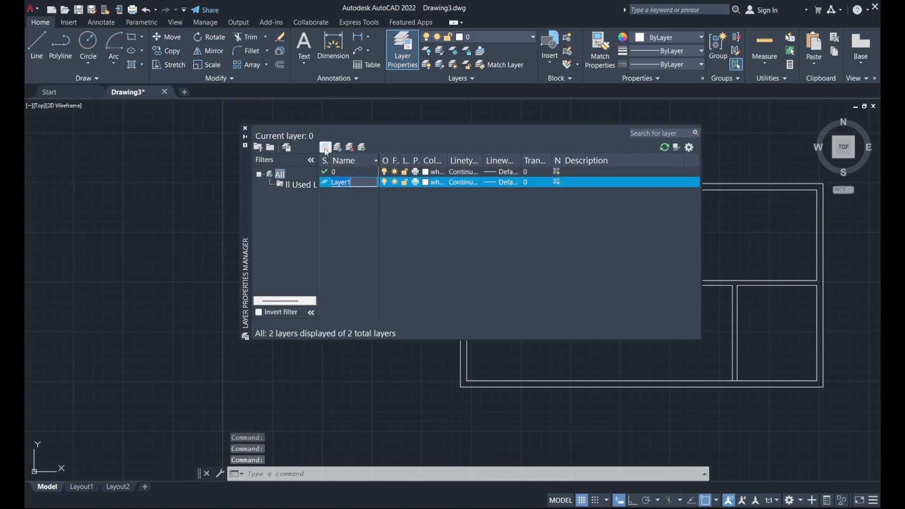
pyautogui.write('door')
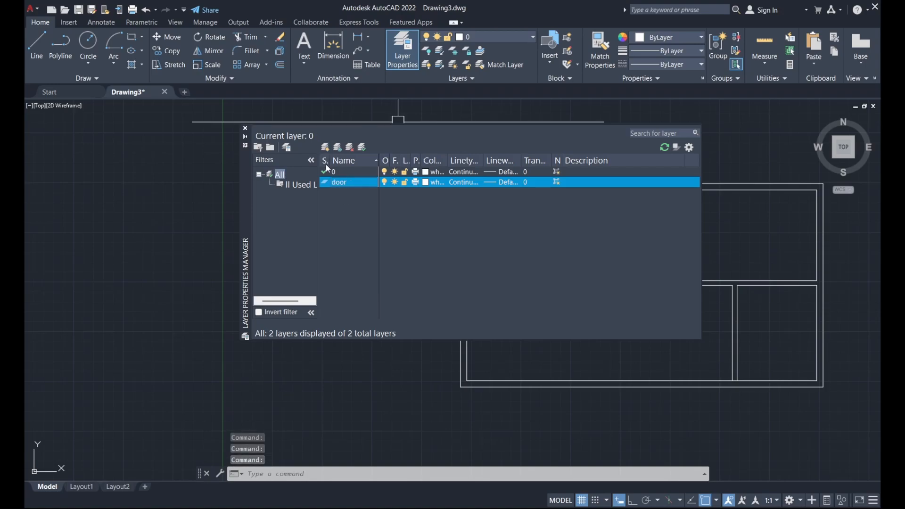
pyautogui.click(326, 148)
pyautogui.write('window')
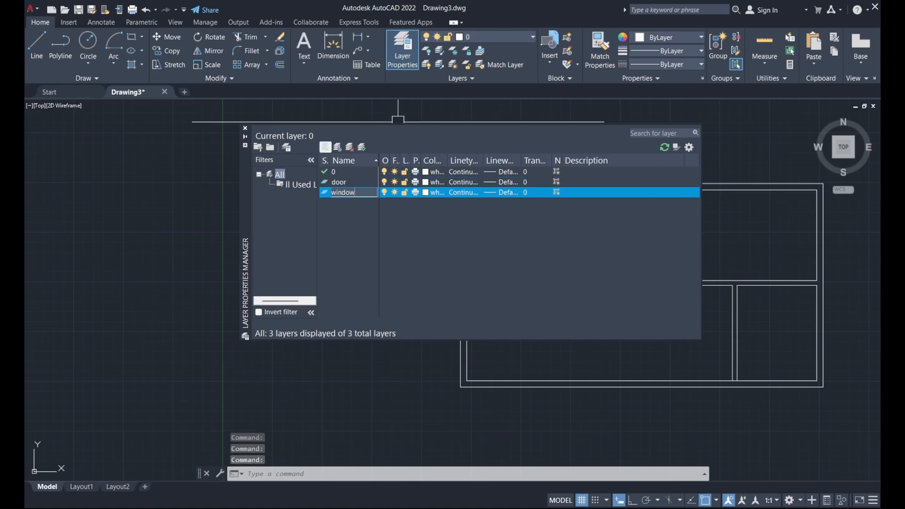
pyautogui.press('Return')
# Add two more layers named blocks and hatch.
pyautogui.click(326, 148)
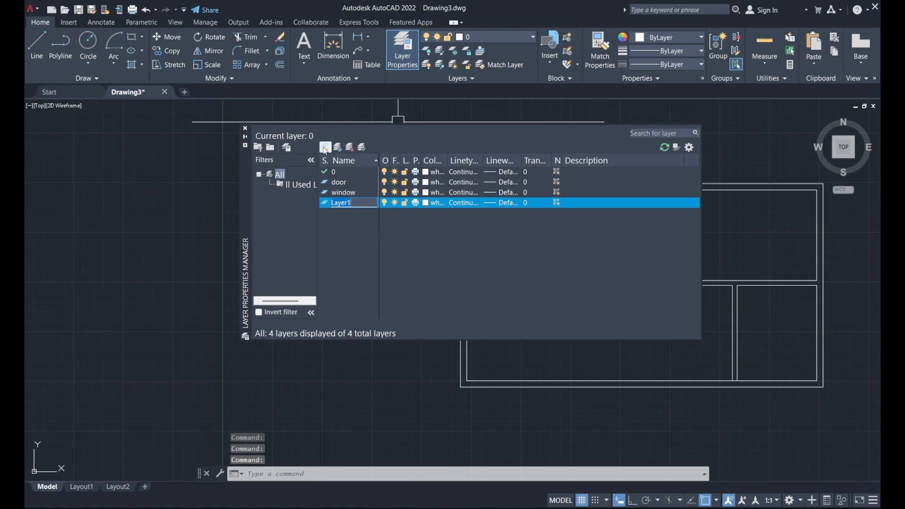
pyautogui.write('blocks')
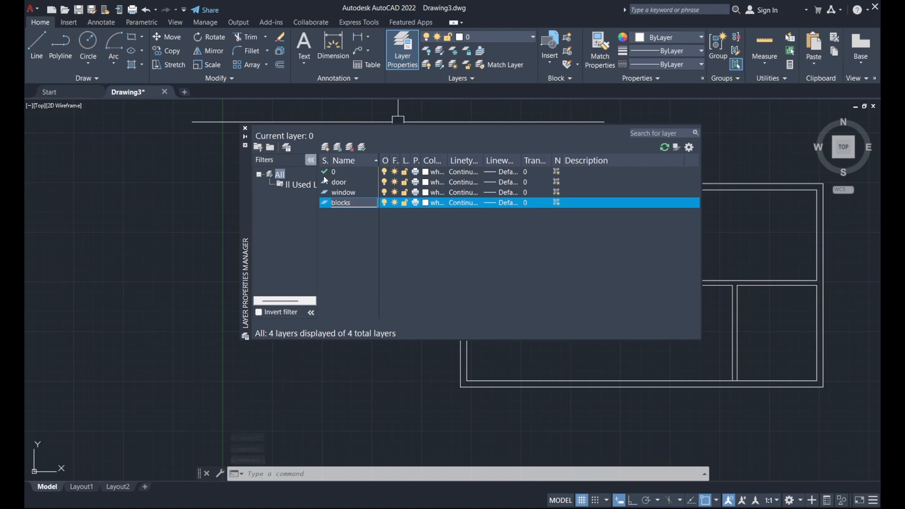
pyautogui.press('Return')
pyautogui.click(327, 147)
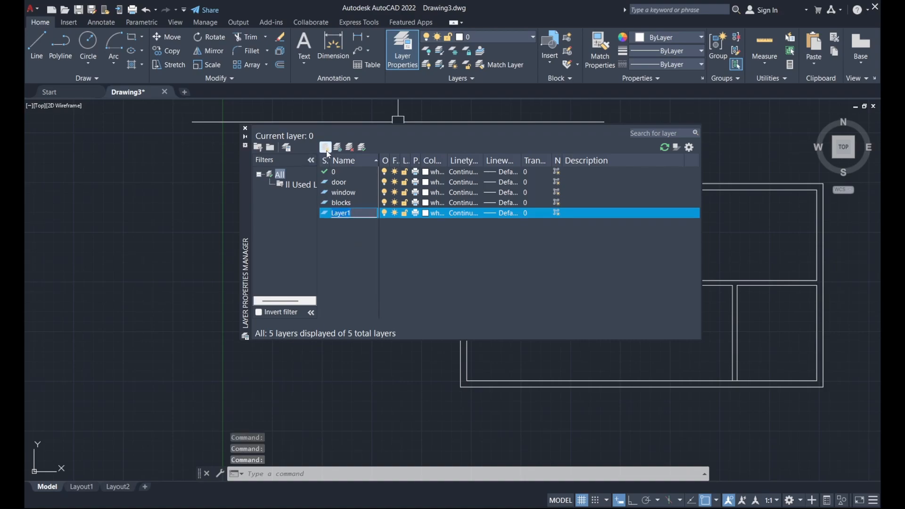
pyautogui.write('hatch')
pyautogui.press('Return')
# Add two further layers named text and dimension.
pyautogui.click(327, 148)
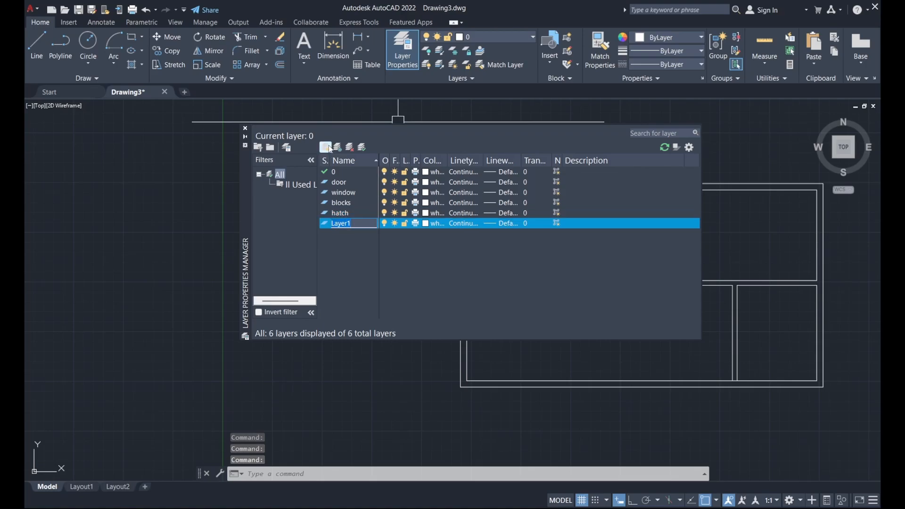
pyautogui.write('text')
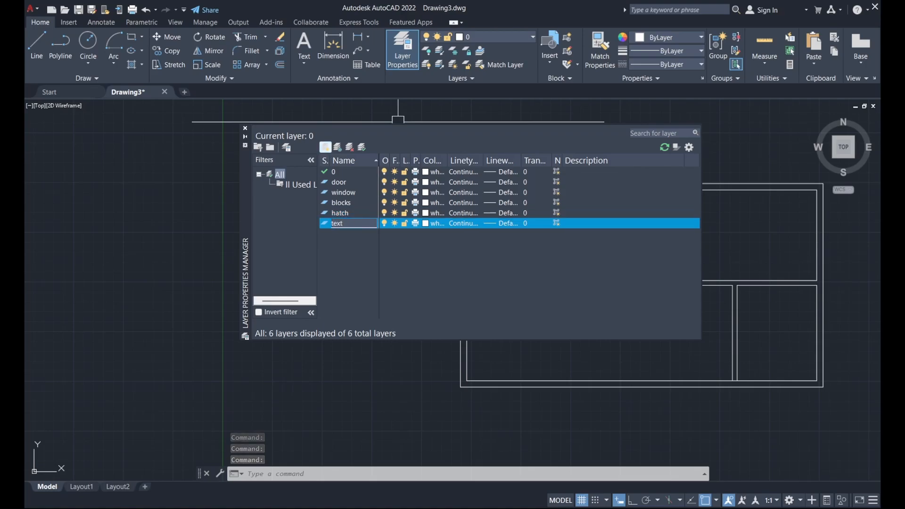
pyautogui.press('Return')
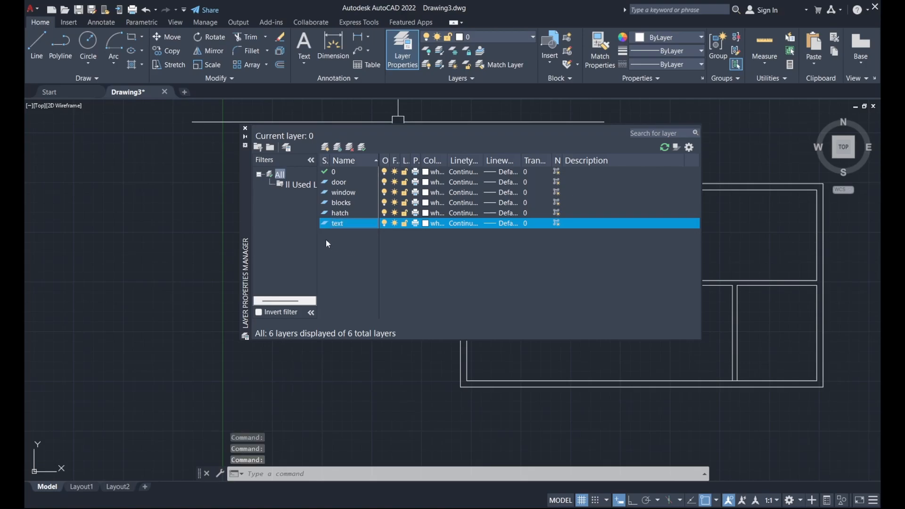
pyautogui.click(325, 147)
pyautogui.write('d')
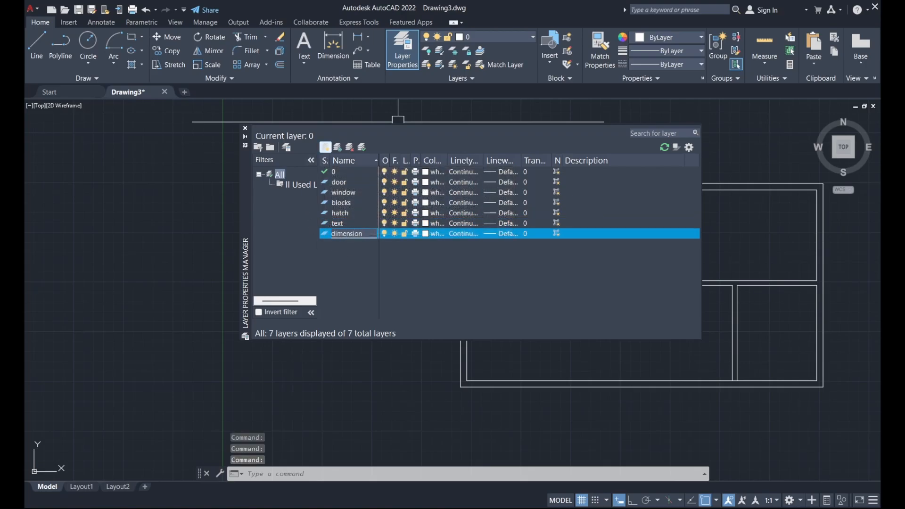
pyautogui.write('imension')
pyautogui.press('Return')
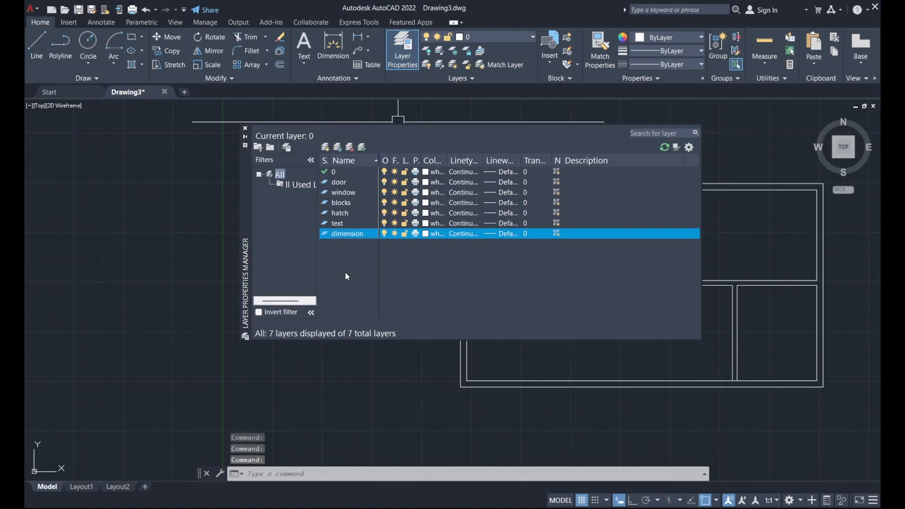
# Set the door layer's colour to blue and the window layer's colour to cyan.
pyautogui.click(428, 184)
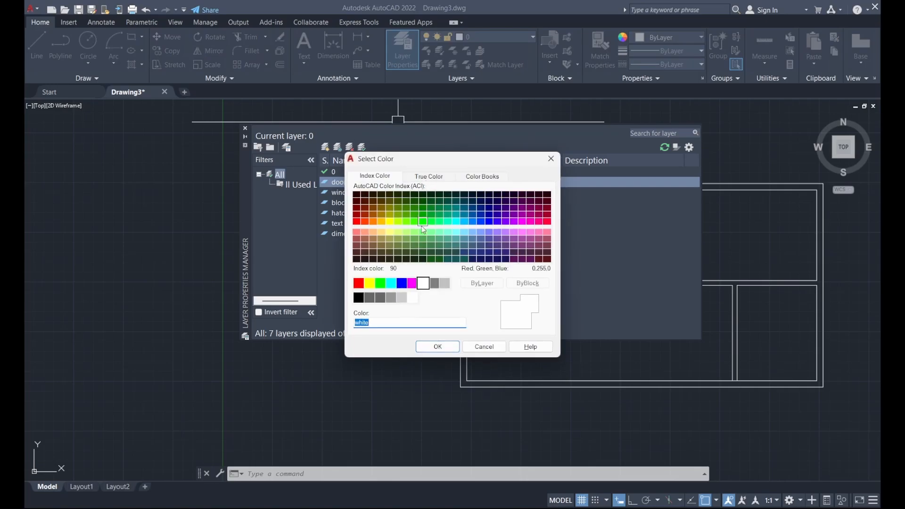
pyautogui.click(402, 282)
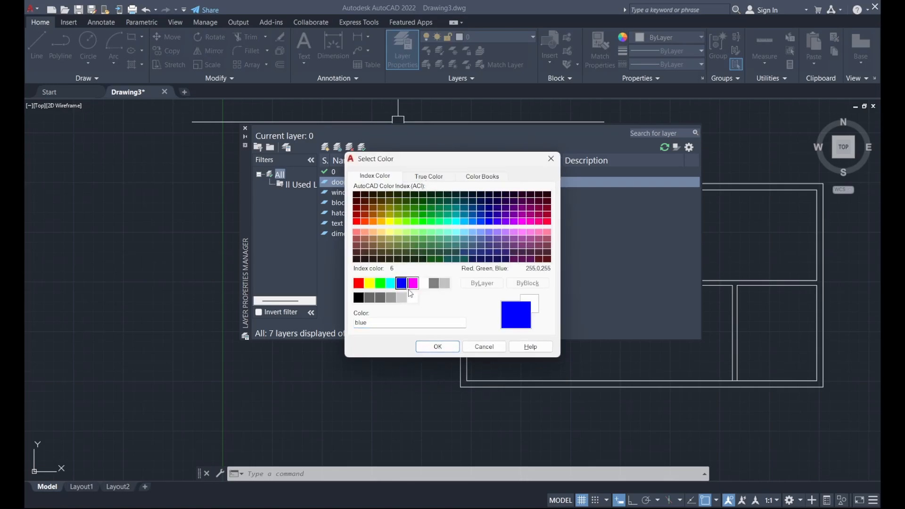
pyautogui.click(437, 346)
pyautogui.click(427, 193)
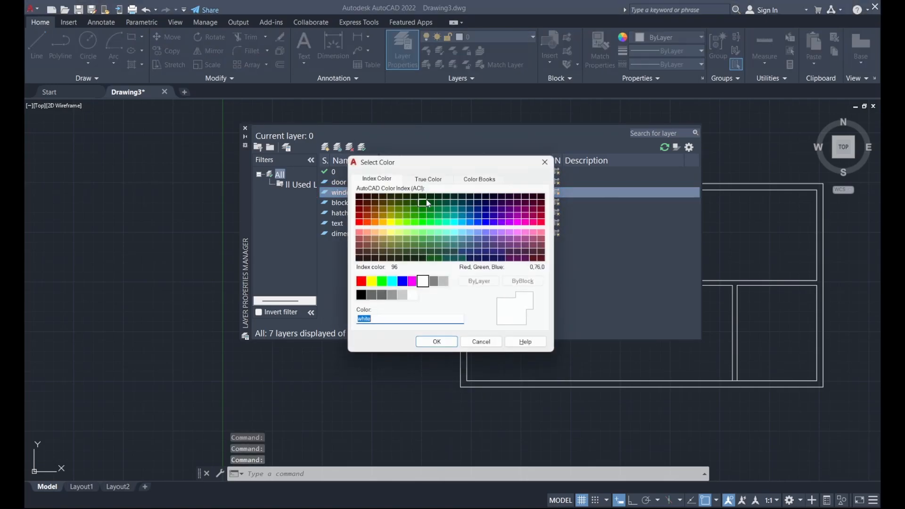
pyautogui.click(392, 284)
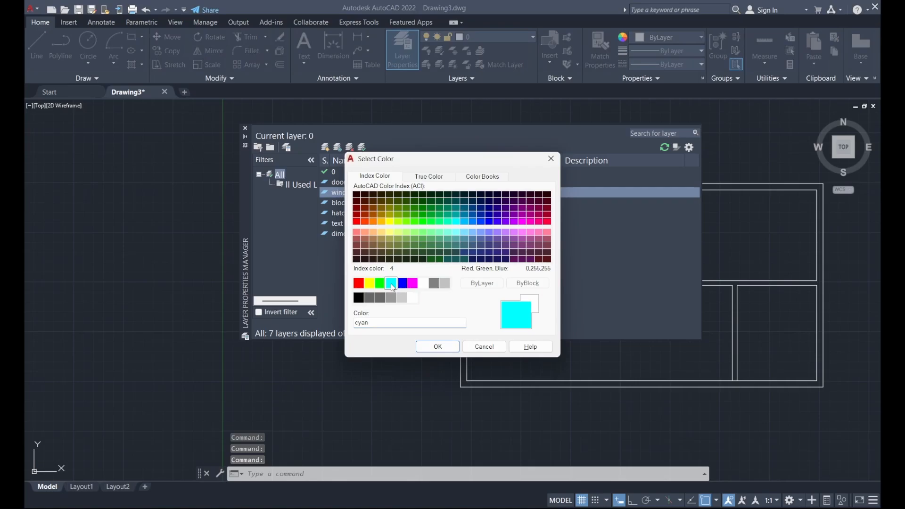
pyautogui.click(438, 347)
# Set the blocks layer's colour to magenta and the text layer's colour to green.
pyautogui.click(427, 202)
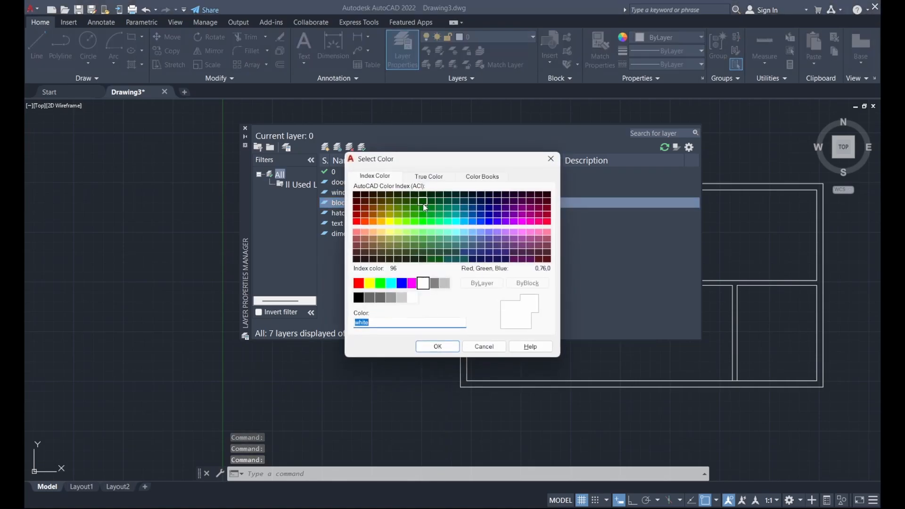
pyautogui.click(412, 283)
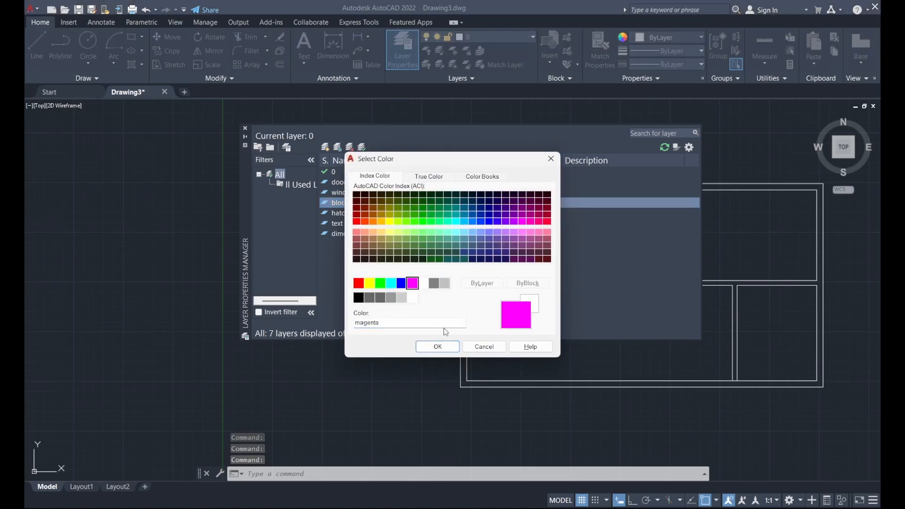
pyautogui.click(437, 346)
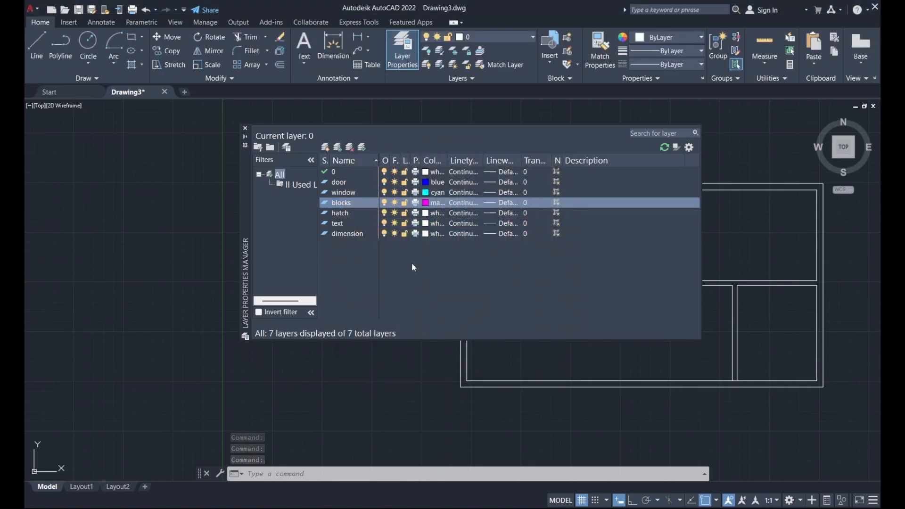
pyautogui.click(427, 222)
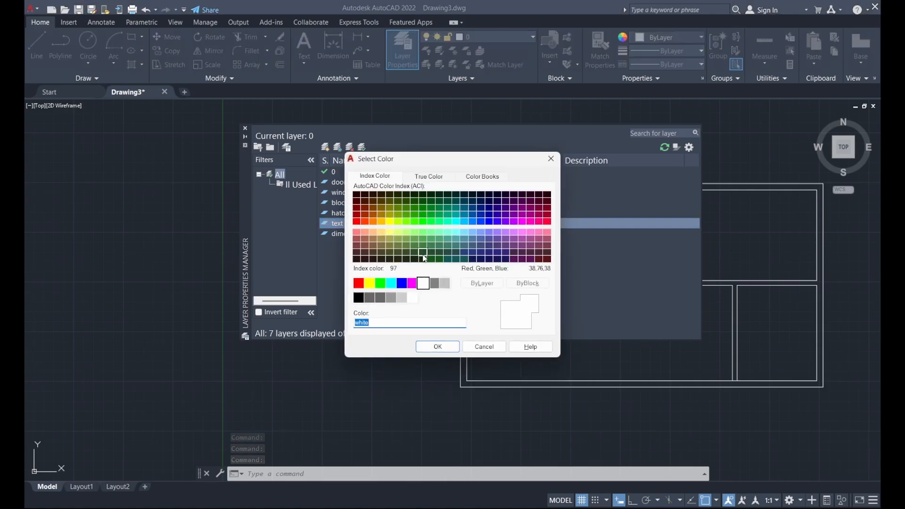
pyautogui.click(380, 283)
pyautogui.click(436, 348)
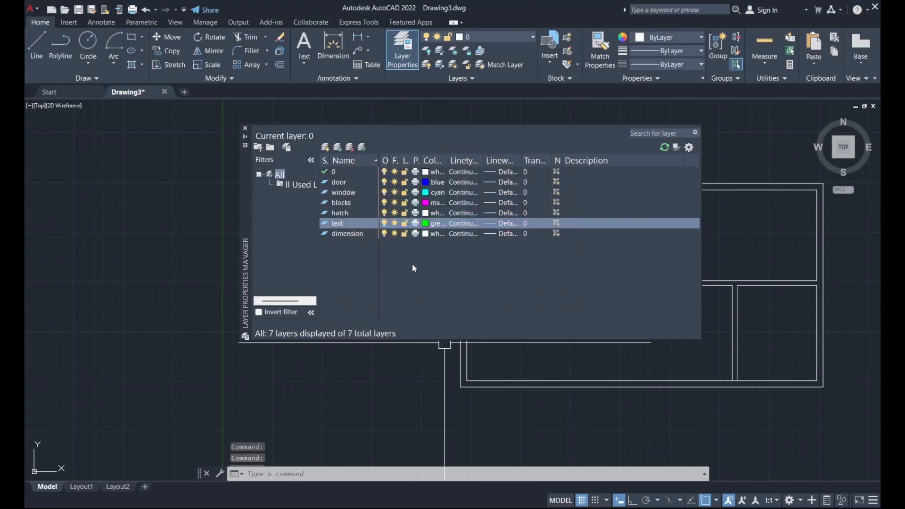
# Set the dimension layer's colour to red and close the Layer Properties Manager.
pyautogui.click(425, 234)
pyautogui.click(425, 233)
pyautogui.click(358, 282)
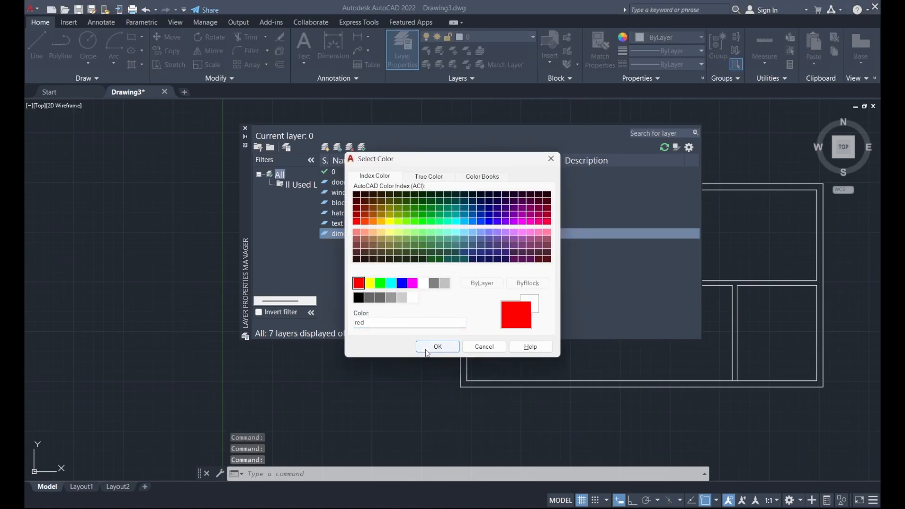
pyautogui.click(427, 350)
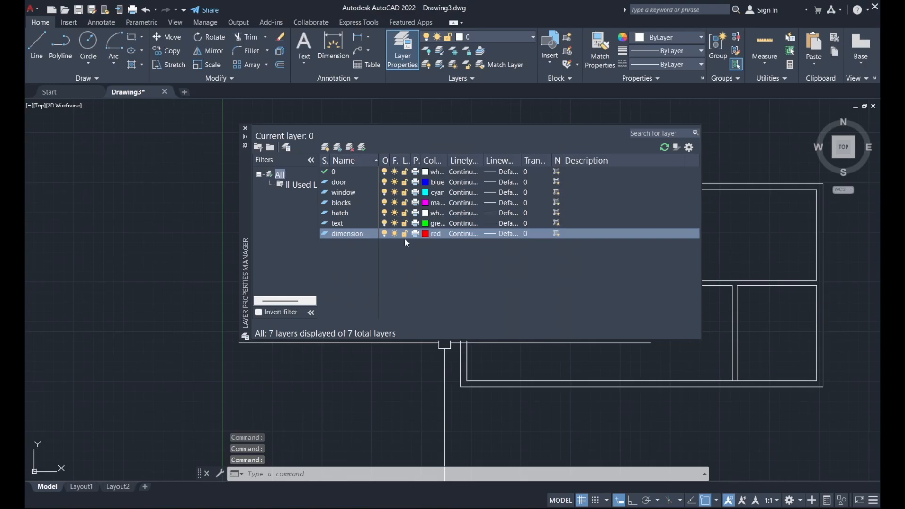
pyautogui.click(245, 128)
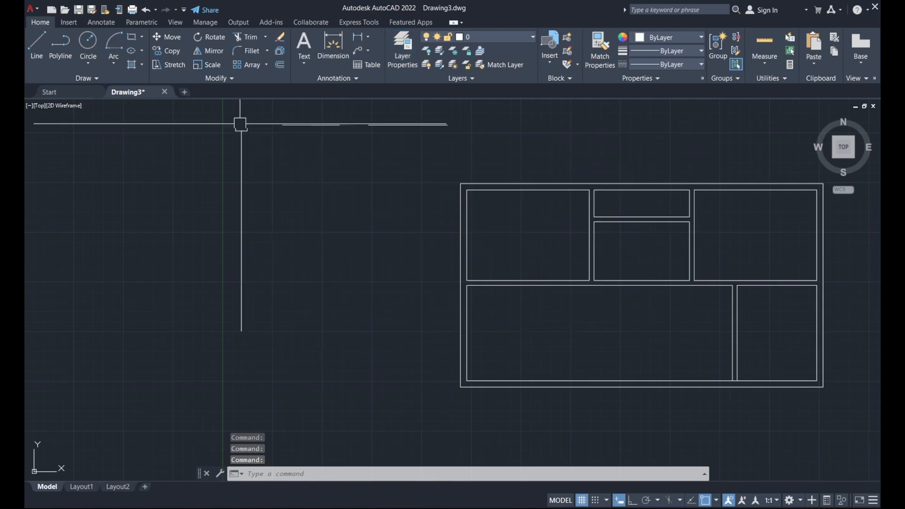
pyautogui.click(487, 38)
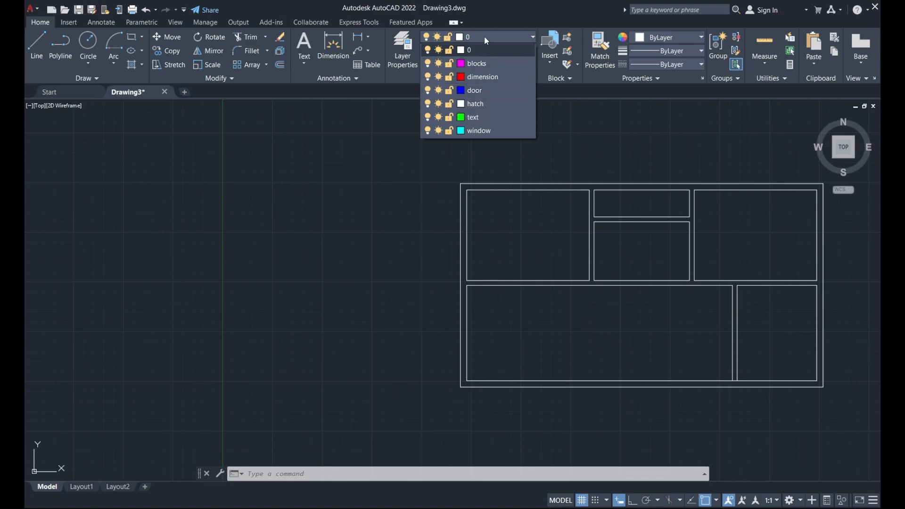
pyautogui.click(485, 36)
pyautogui.moveTo(535, 156); pyautogui.dragTo(493, 125, button='middle')
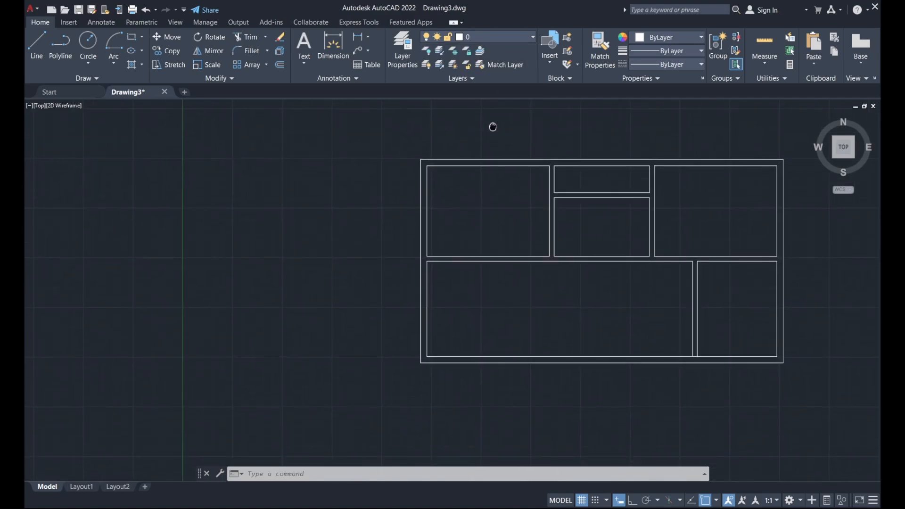
# Draw a 100 by 50 mm rectangle in the empty area left of the floor plan as a door jamb.
pyautogui.press('Escape')
pyautogui.moveTo(336, 185); pyautogui.dragTo(425, 200, button='middle')
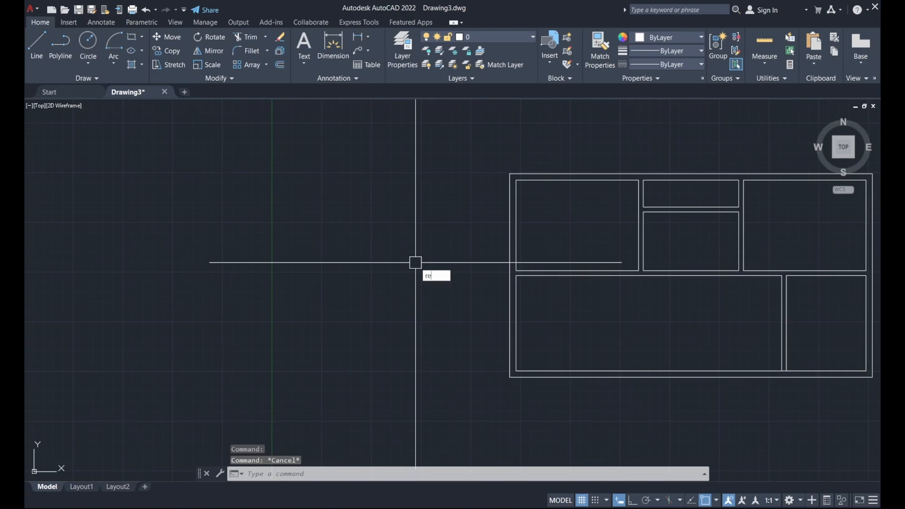
pyautogui.write('c')
pyautogui.press('Return')
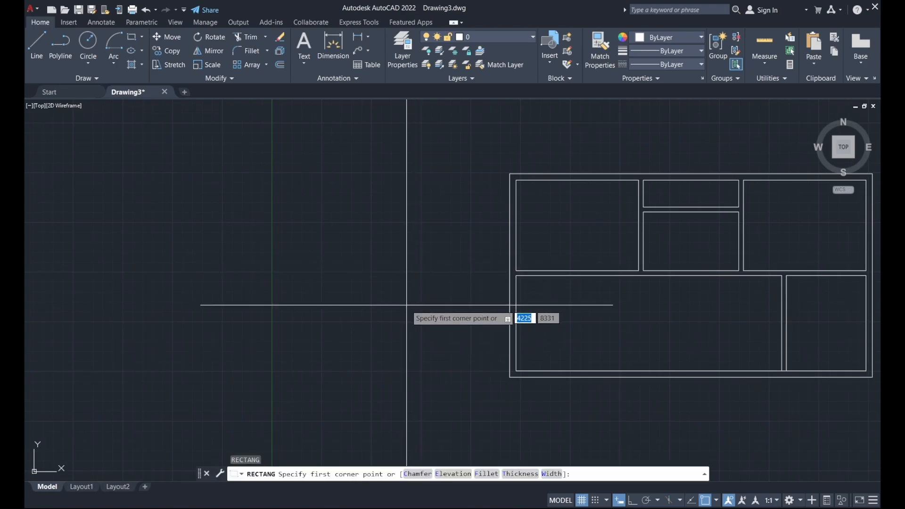
pyautogui.click(406, 305)
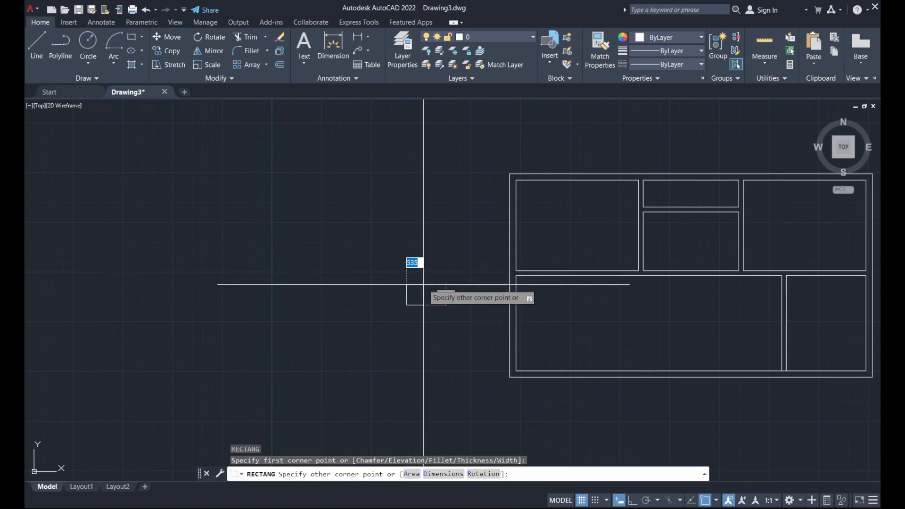
pyautogui.write('@100')
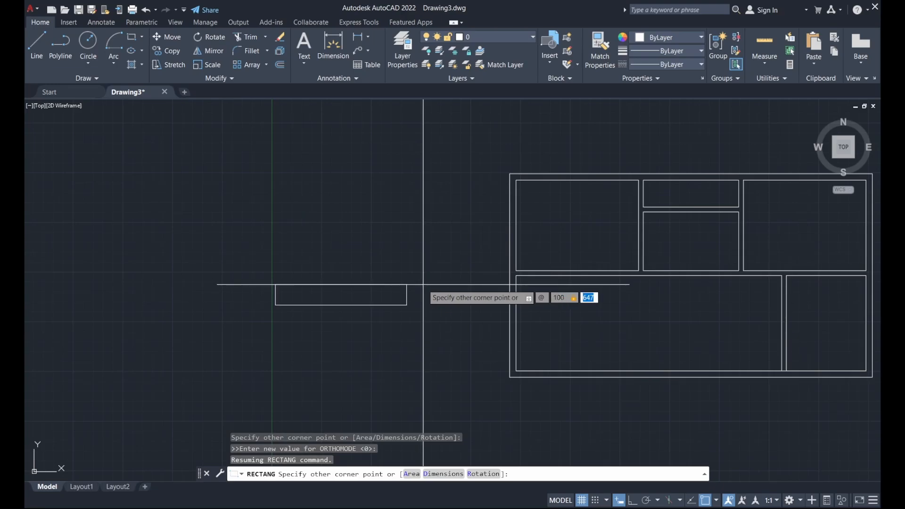
pyautogui.press('Return')
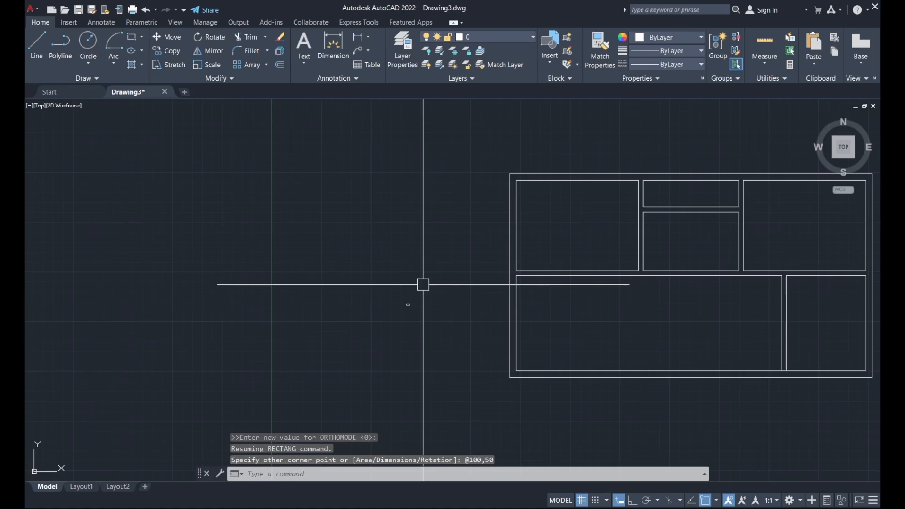
# Rotate the small jamb rectangle 270° about its upper-right corner so it stands upright.
pyautogui.scroll(4, 409, 310)
pyautogui.click(427, 304)
pyautogui.click(356, 212)
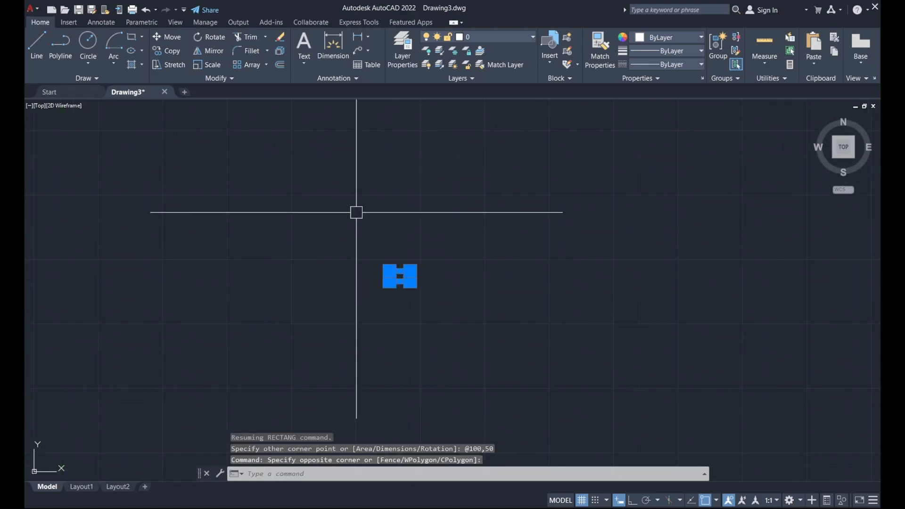
pyautogui.write('ro')
pyautogui.press('Return')
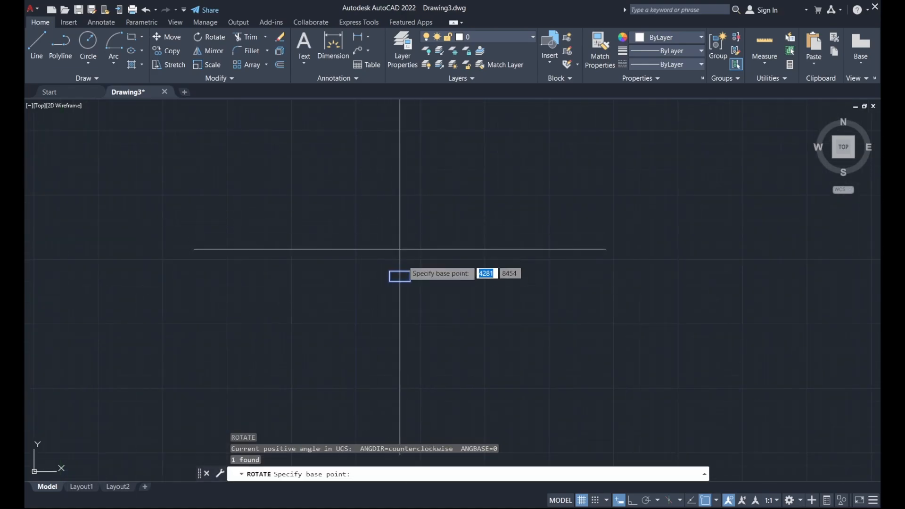
pyautogui.click(410, 273)
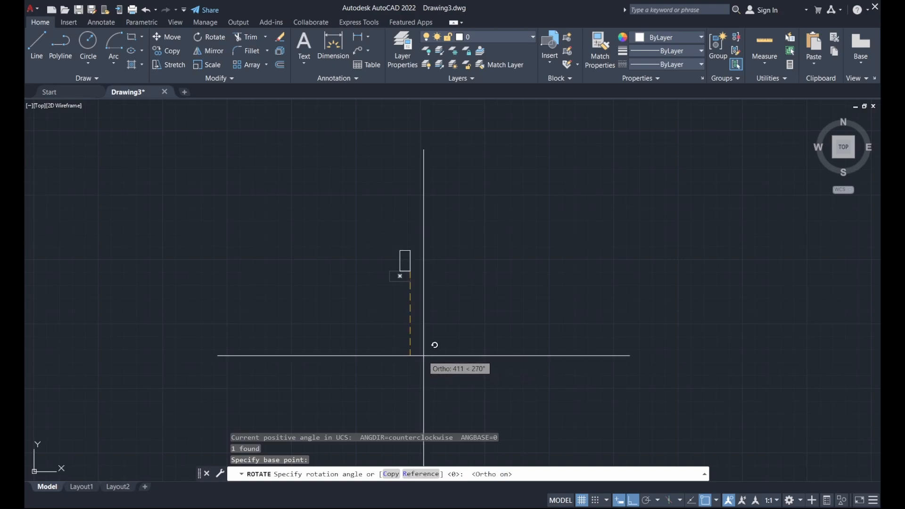
pyautogui.click(424, 353)
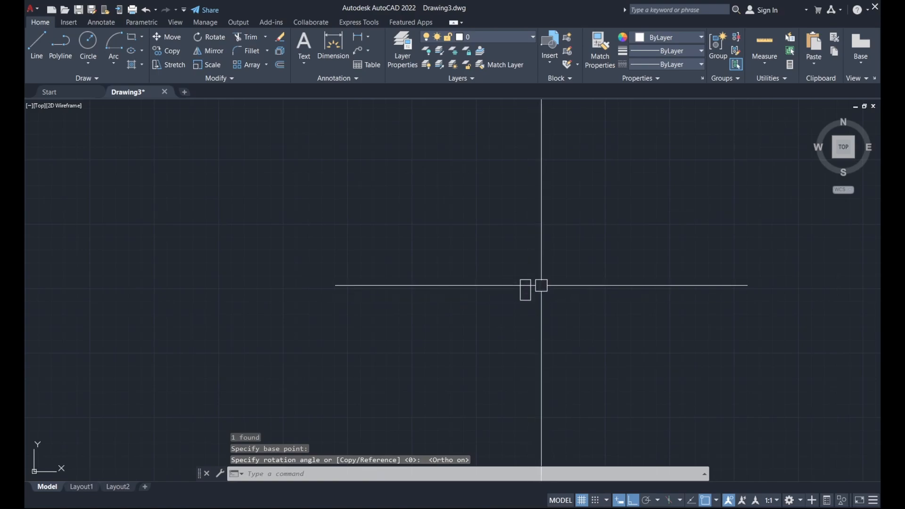
# Draw an 800 by 50 mm rectangle for the door leaf, starting from the jamb's upper-right corner.
pyautogui.moveTo(542, 283); pyautogui.dragTo(491, 314, button='middle')
pyautogui.write('rec')
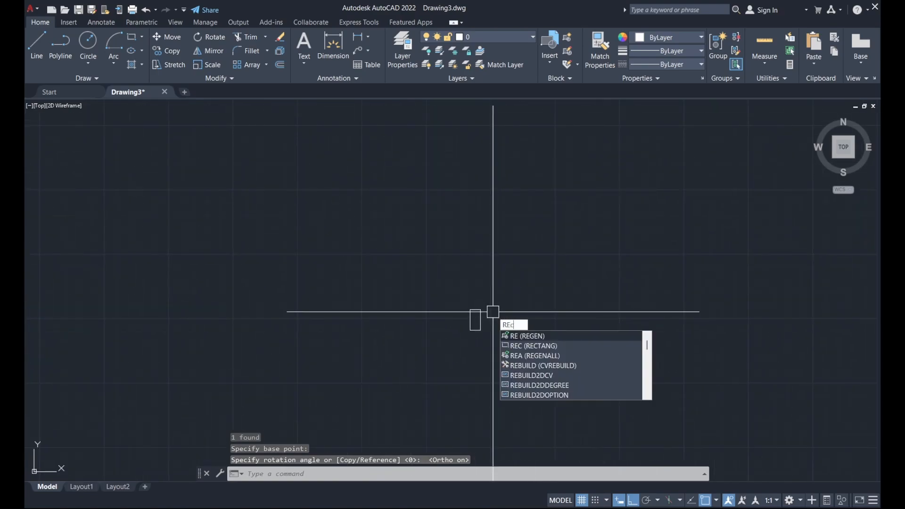
pyautogui.press('Return')
pyautogui.click(480, 310)
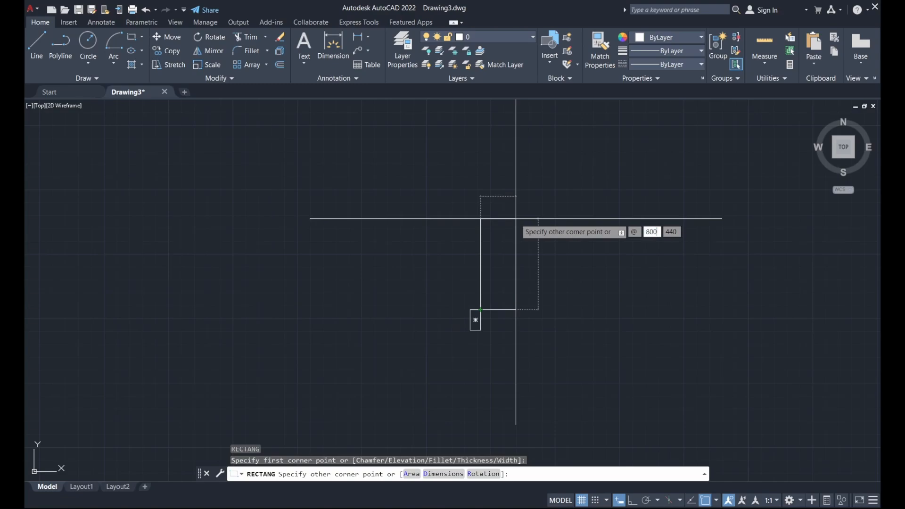
pyautogui.press('Tab')
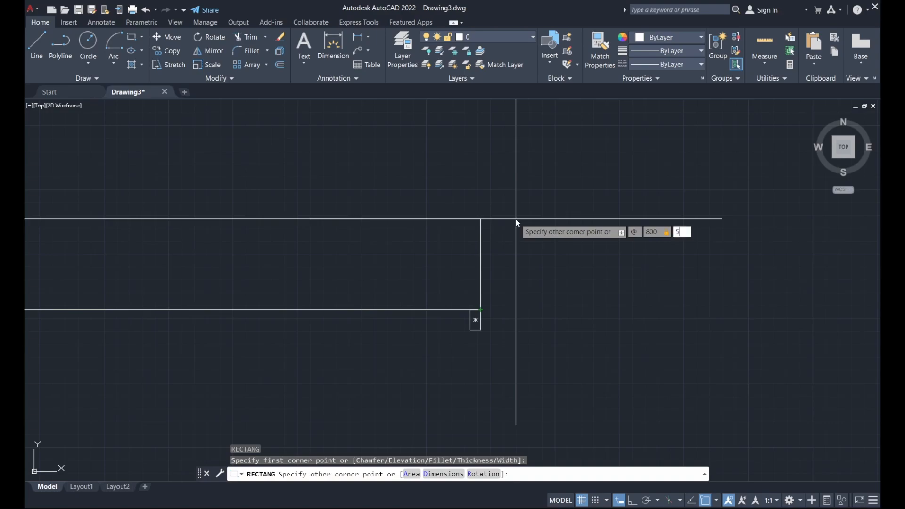
pyautogui.press('Return')
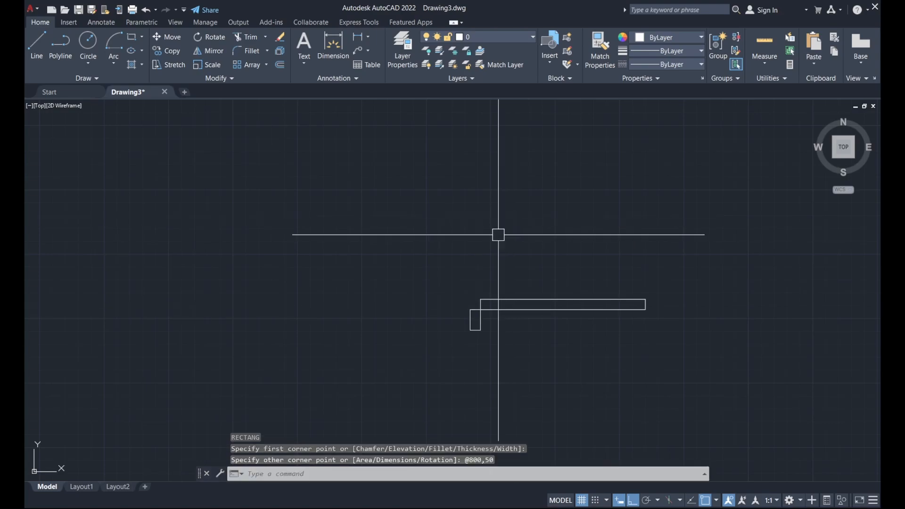
# Move the jamb up so its upper-right corner meets the door leaf's upper-left corner.
pyautogui.click(480, 324)
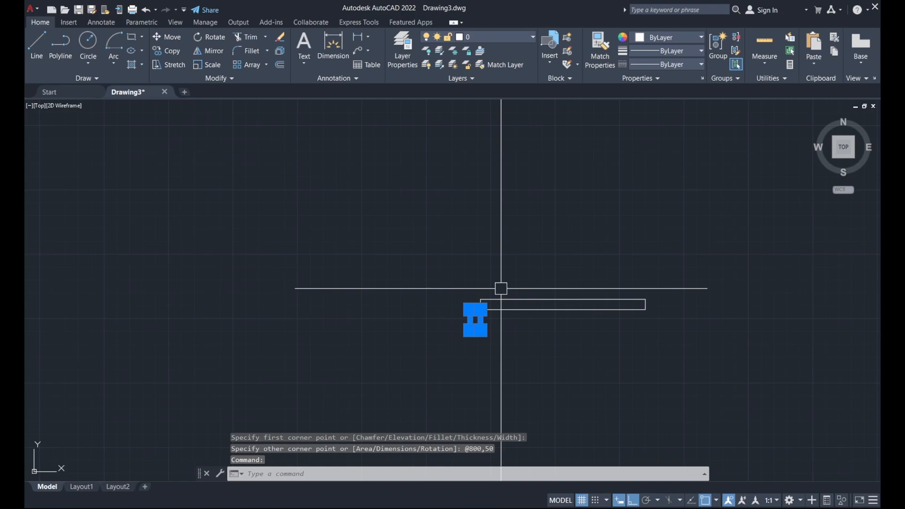
pyautogui.write('M')
pyautogui.press('Return')
pyautogui.scroll(2, 478, 311)
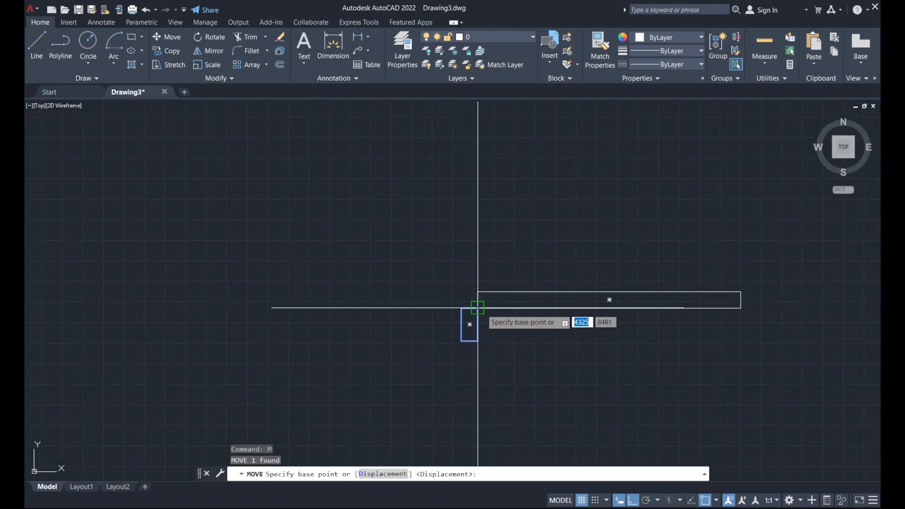
pyautogui.click(477, 307)
pyautogui.click(477, 291)
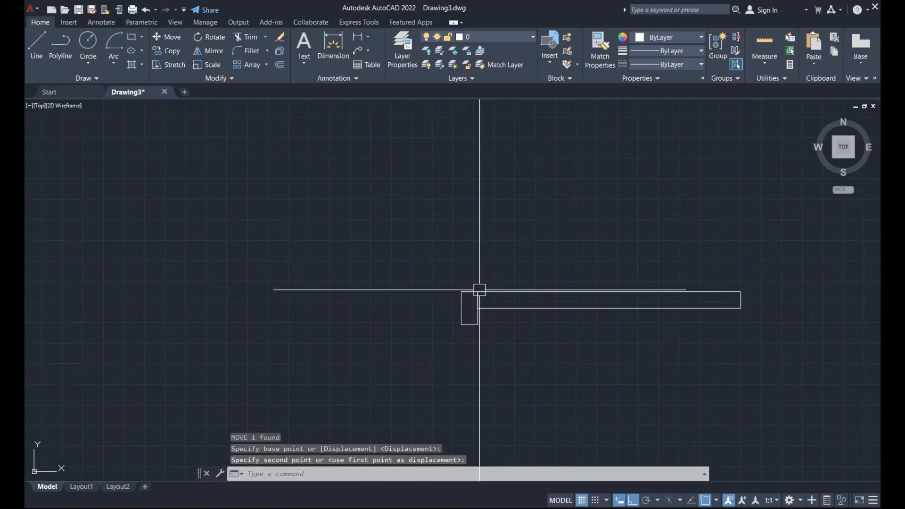
# Copy the jamb from its upper-left corner to the upper-right corner of the door leaf.
pyautogui.click(477, 320)
pyautogui.write('c')
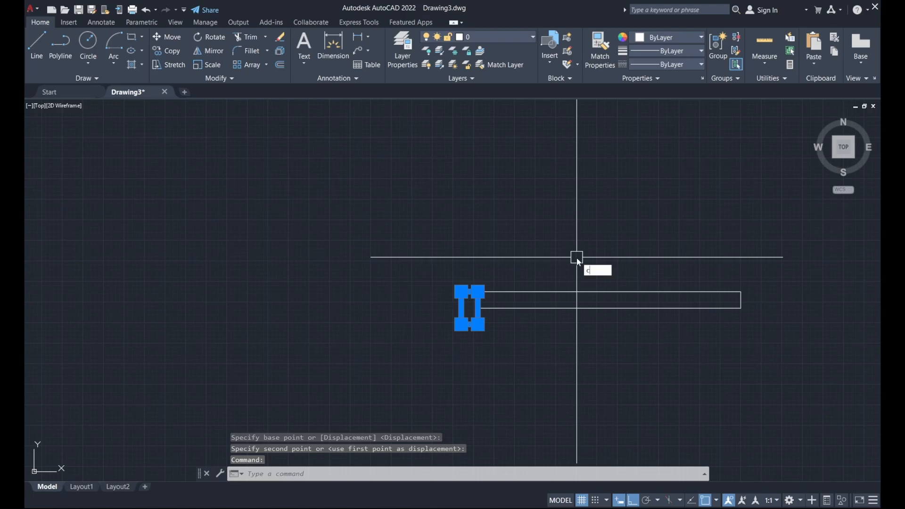
pyautogui.write('o')
pyautogui.press('Return')
pyautogui.click(461, 292)
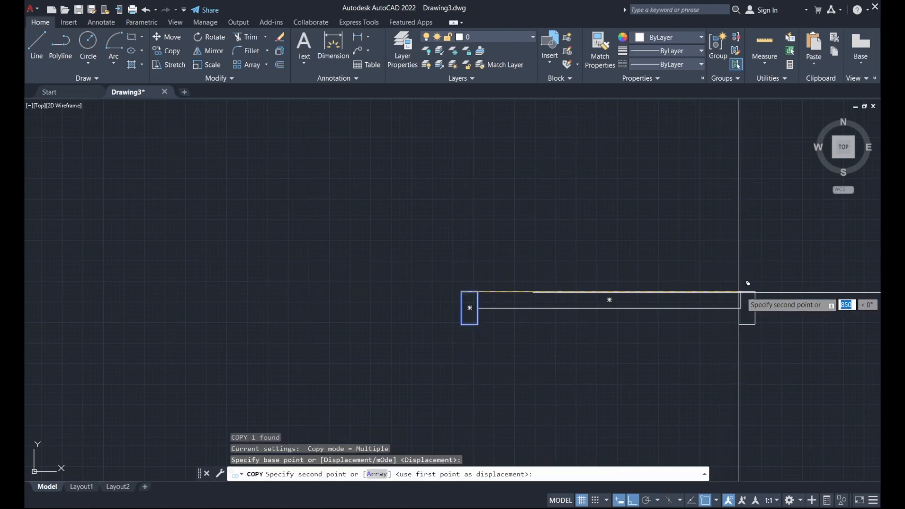
pyautogui.click(741, 292)
pyautogui.press('Escape')
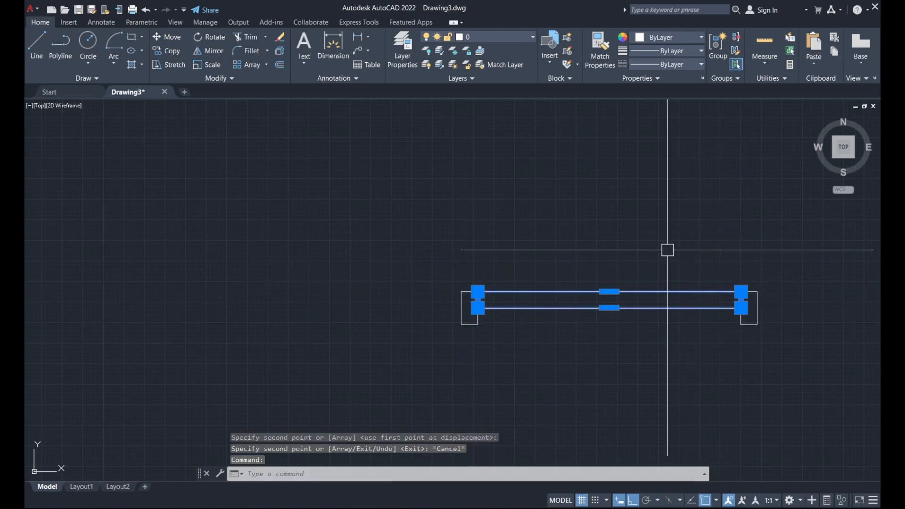
# Rotate the door leaf 270° about its upper-right corner so it stands open above the right jamb.
pyautogui.write('ro')
pyautogui.press('Return')
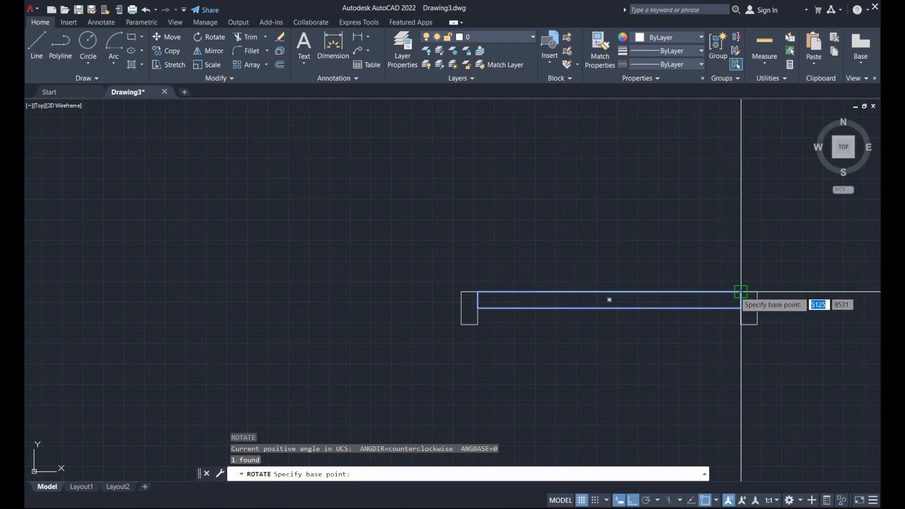
pyautogui.click(741, 292)
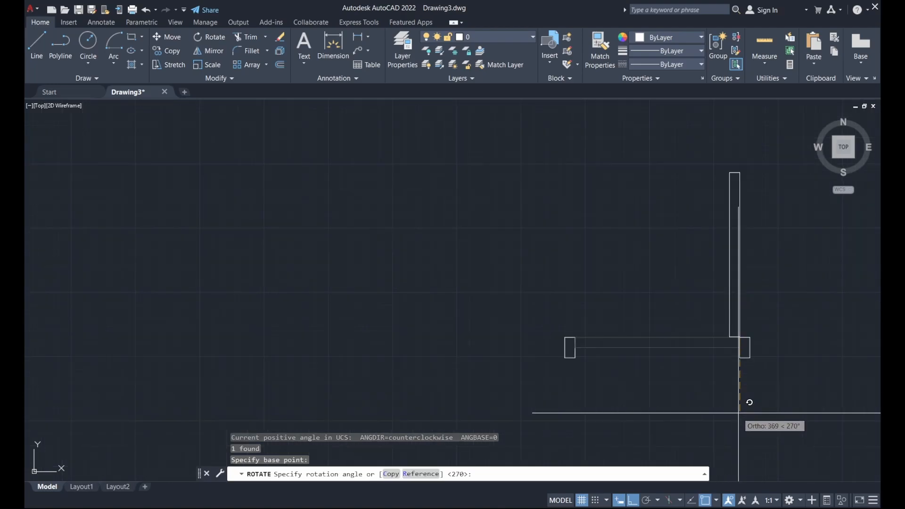
pyautogui.scroll(-2, 630, 410)
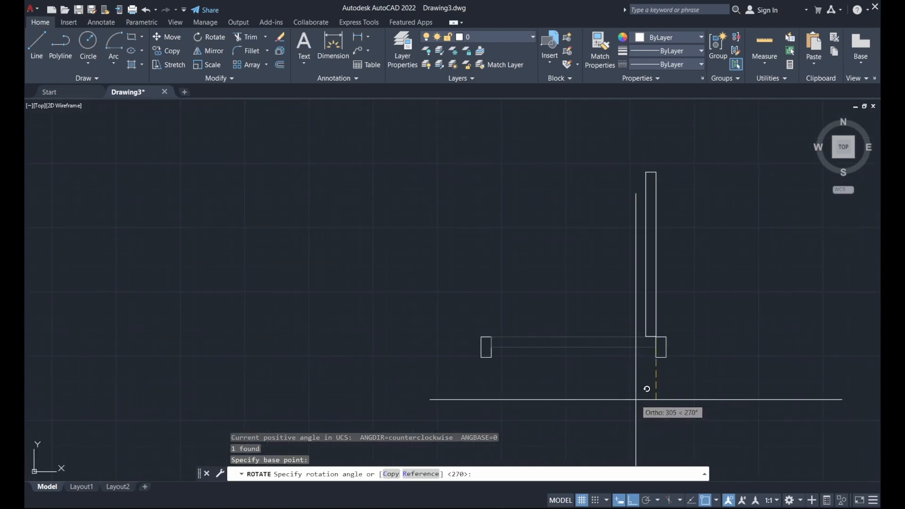
pyautogui.click(636, 398)
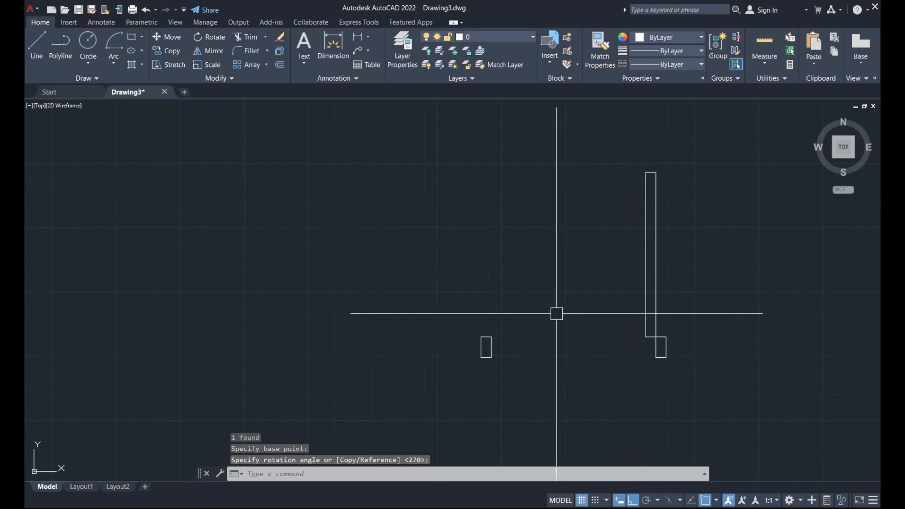
# Draw a circle centred on the leaf's lower-right hinge corner with its radius reaching the leaf's upper-right corner.
pyautogui.write('c')
pyautogui.press('Return')
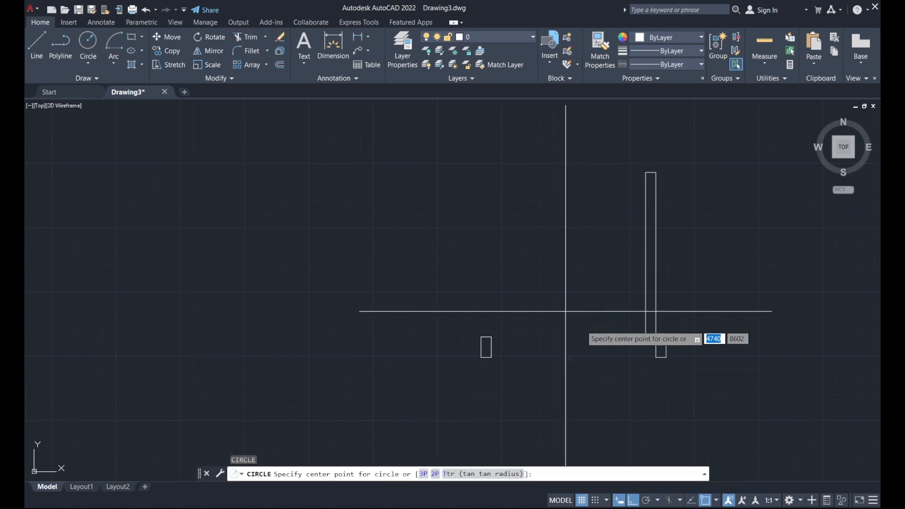
pyautogui.click(655, 337)
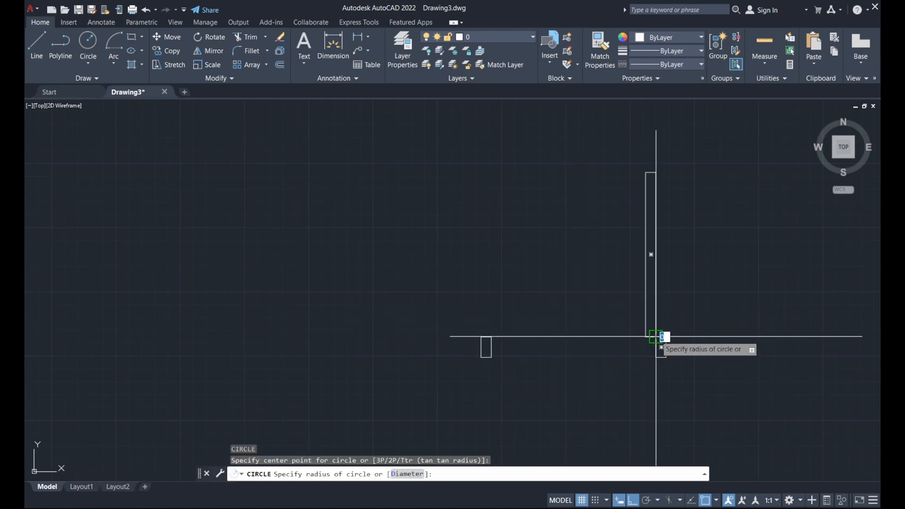
pyautogui.click(655, 173)
# Trim the circle down to the quarter swing arc between the left jamb and the top of the leaf.
pyautogui.write('t')
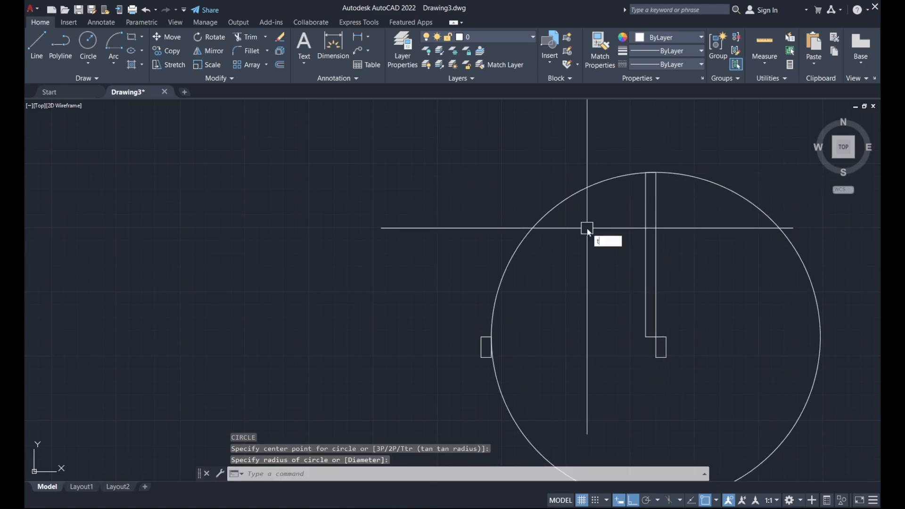
pyautogui.write('r')
pyautogui.press('Return')
pyautogui.click(505, 381)
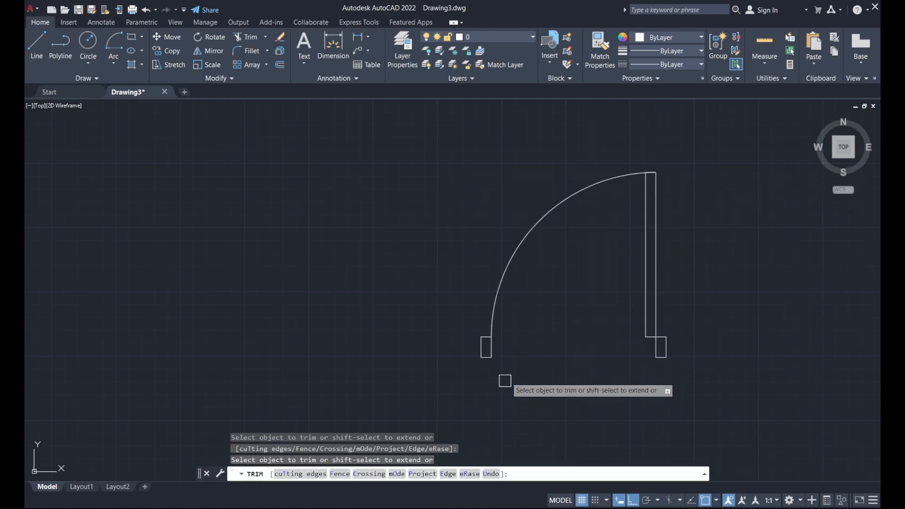
pyautogui.press('Escape')
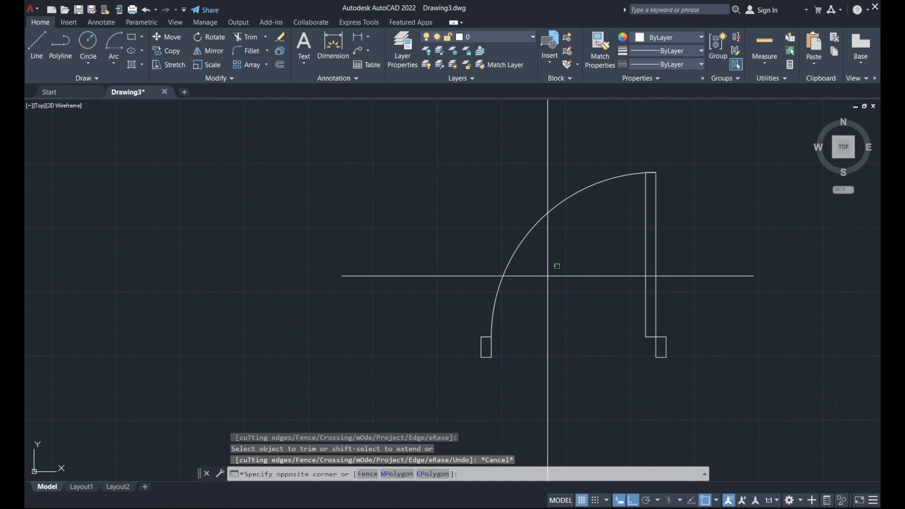
pyautogui.press('Escape')
# Copy the complete door, with both jambs, leaf and swing arc, horizontally to the left of the original.
pyautogui.moveTo(557, 254); pyautogui.dragTo(472, 239, button='middle')
pyautogui.scroll(-2, 584, 358)
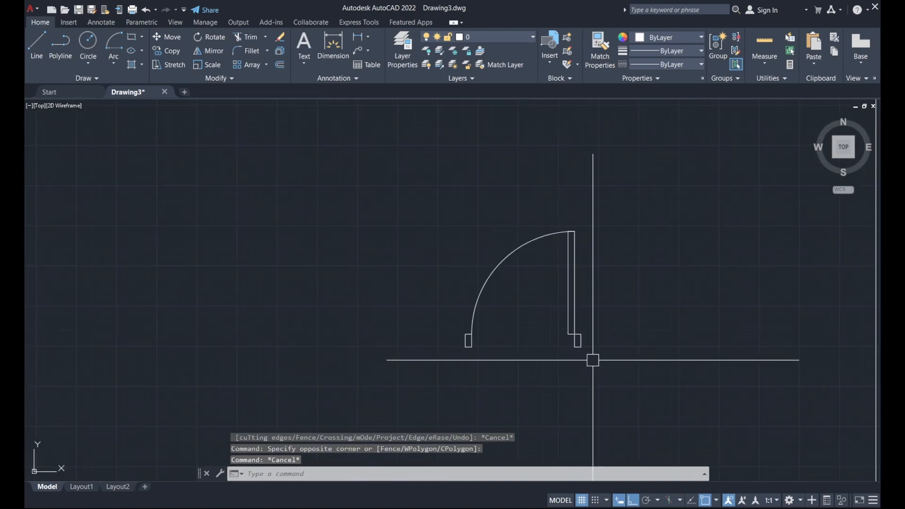
pyautogui.moveTo(592, 360); pyautogui.dragTo(658, 352, button='middle')
pyautogui.click(667, 354)
pyautogui.click(486, 171)
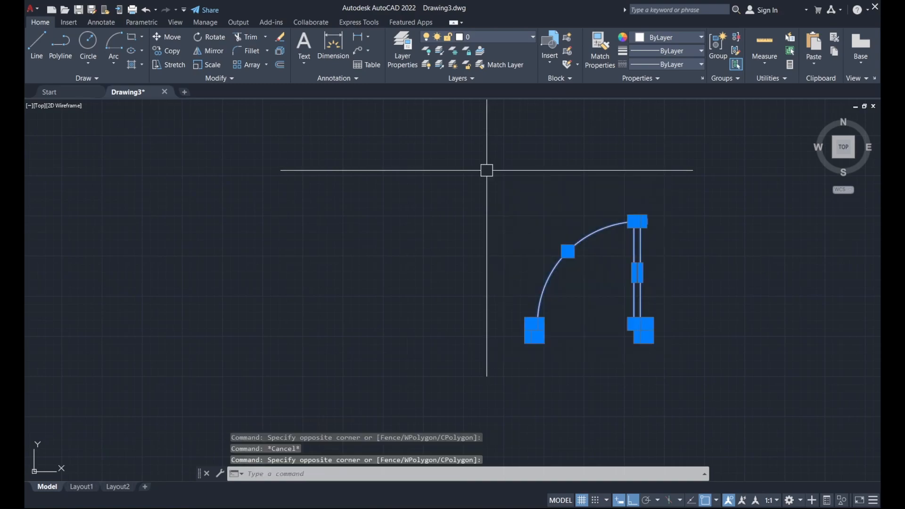
pyautogui.write('co')
pyautogui.press('Return')
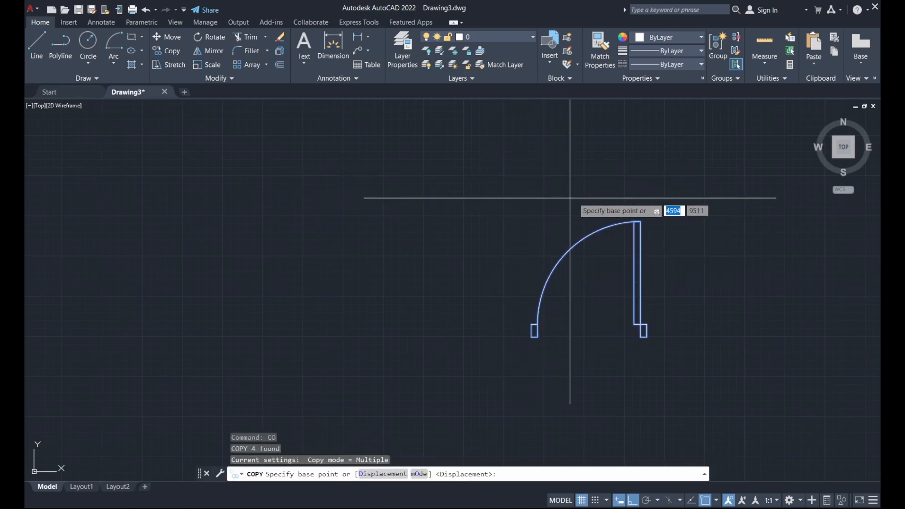
pyautogui.click(575, 197)
pyautogui.click(353, 196)
pyautogui.press('Escape')
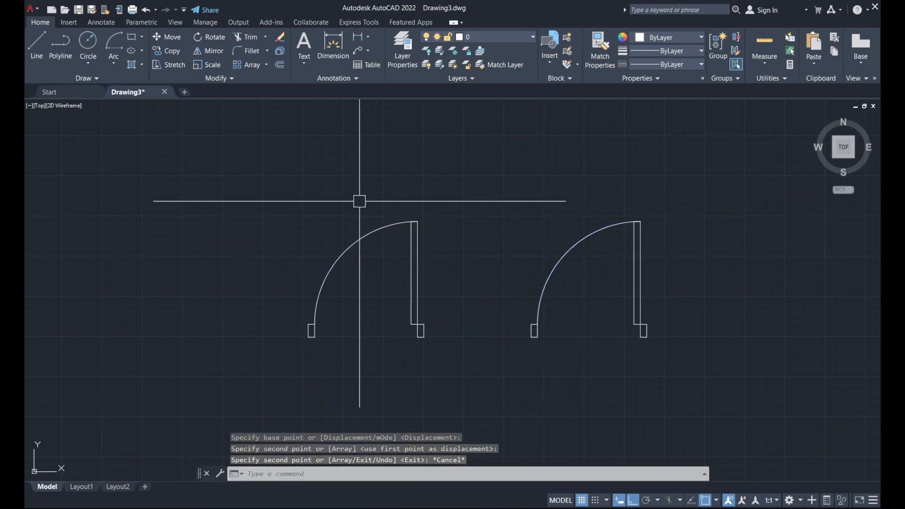
# Mirror the copied door's right jamb, leaf and swing arc about a vertical line through the arc's lower end, keeping the originals, and delete the middle jamb.
pyautogui.moveTo(386, 200); pyautogui.dragTo(542, 198, button='middle')
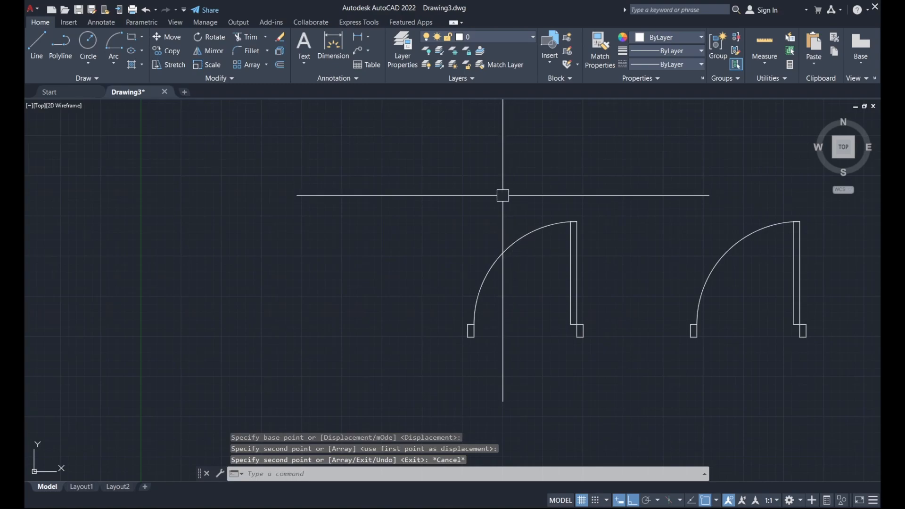
pyautogui.click(599, 349)
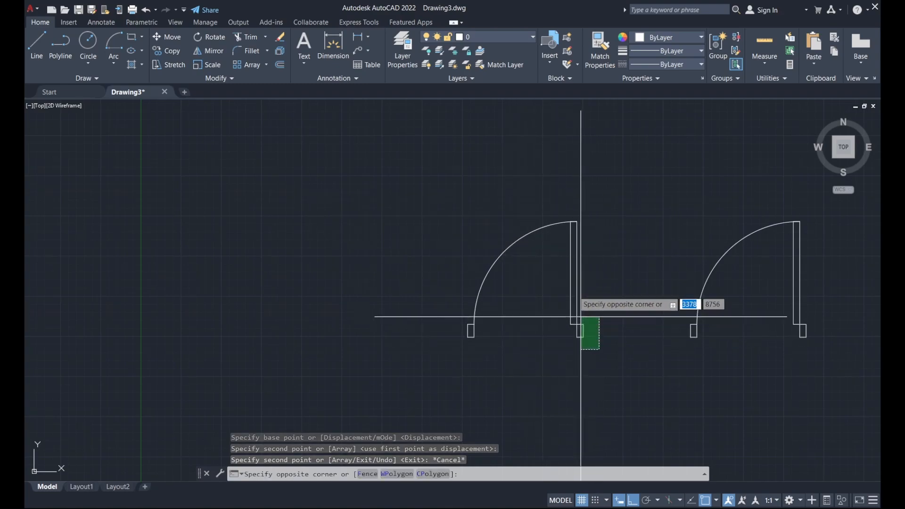
pyautogui.click(520, 195)
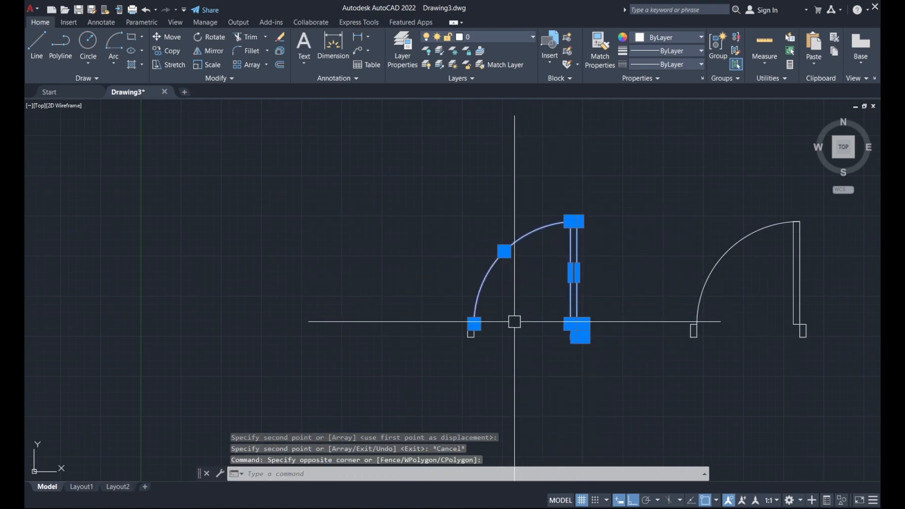
pyautogui.scroll(4, 485, 337)
pyautogui.scroll(-2, 513, 337)
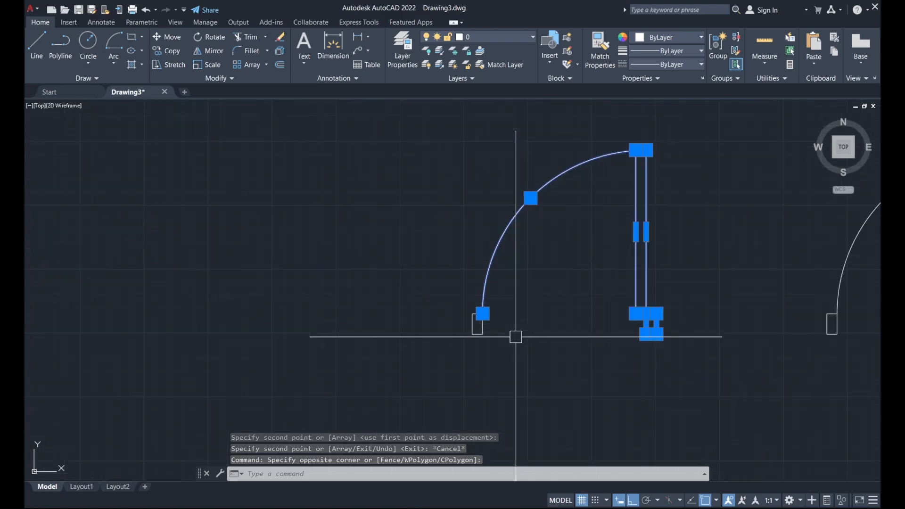
pyautogui.write('mi')
pyautogui.press('Return')
pyautogui.click(479, 315)
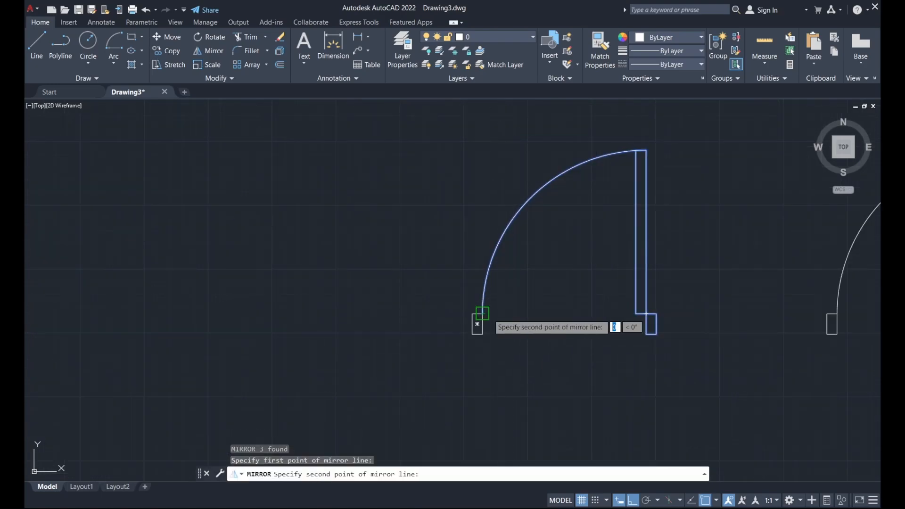
pyautogui.click(475, 143)
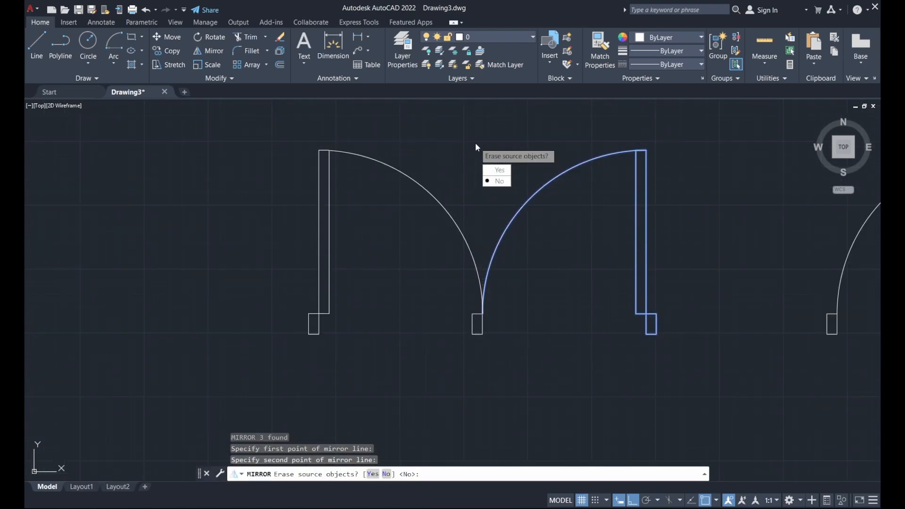
pyautogui.write('n')
pyautogui.press('Return')
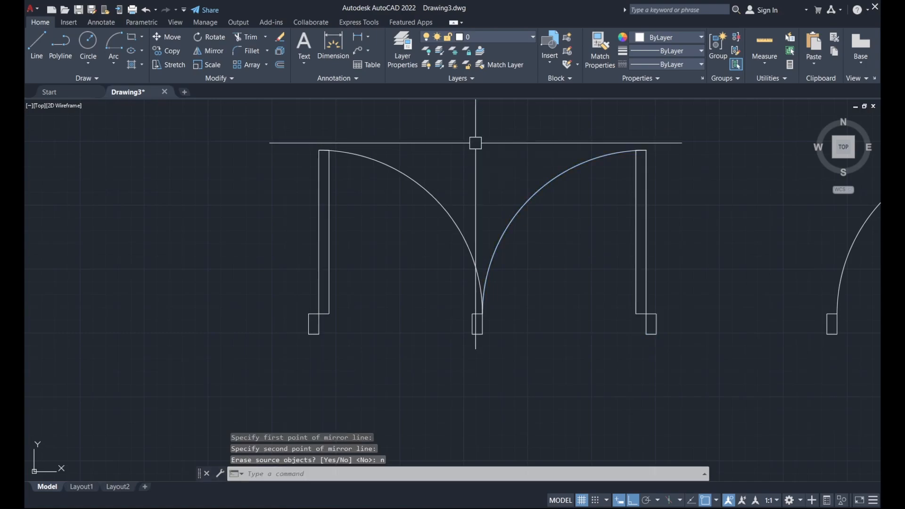
pyautogui.click(477, 323)
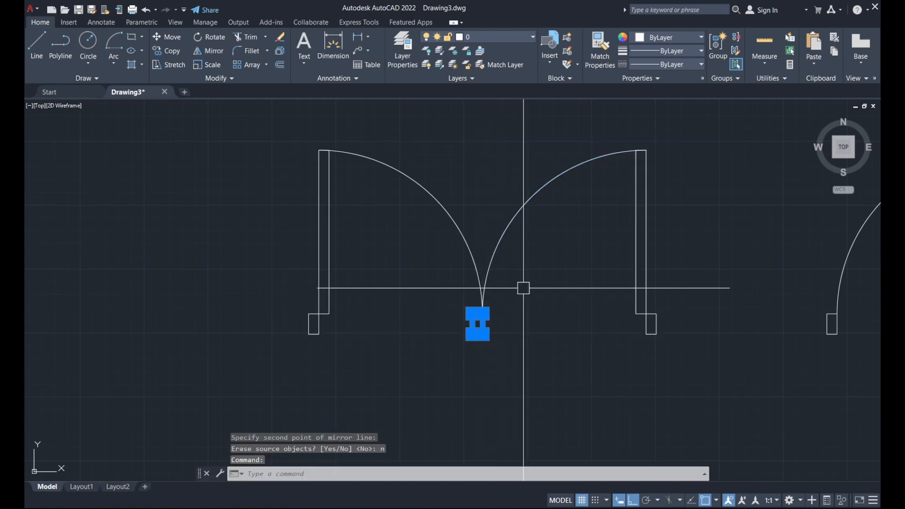
pyautogui.press('Delete')
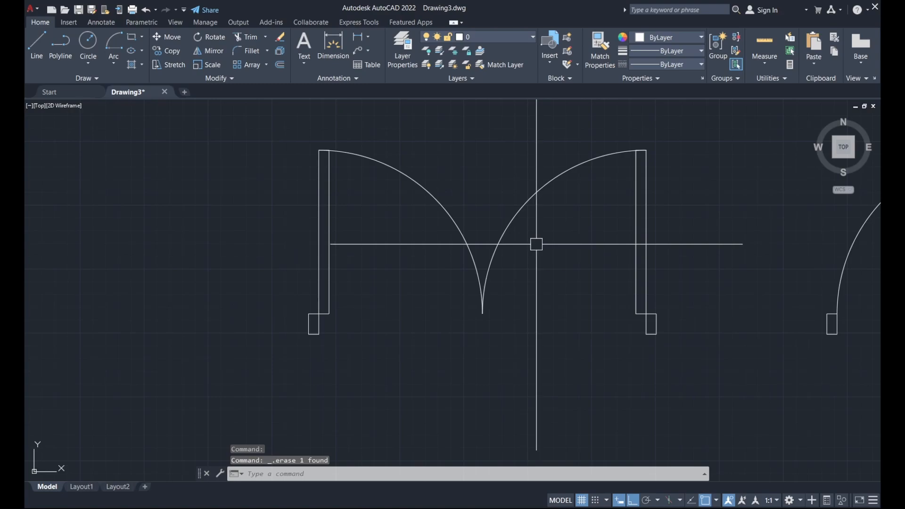
# Assign all the objects of the double door and the single door to the door layer.
pyautogui.scroll(-2, 519, 299)
pyautogui.moveTo(528, 256); pyautogui.dragTo(409, 307, button='middle')
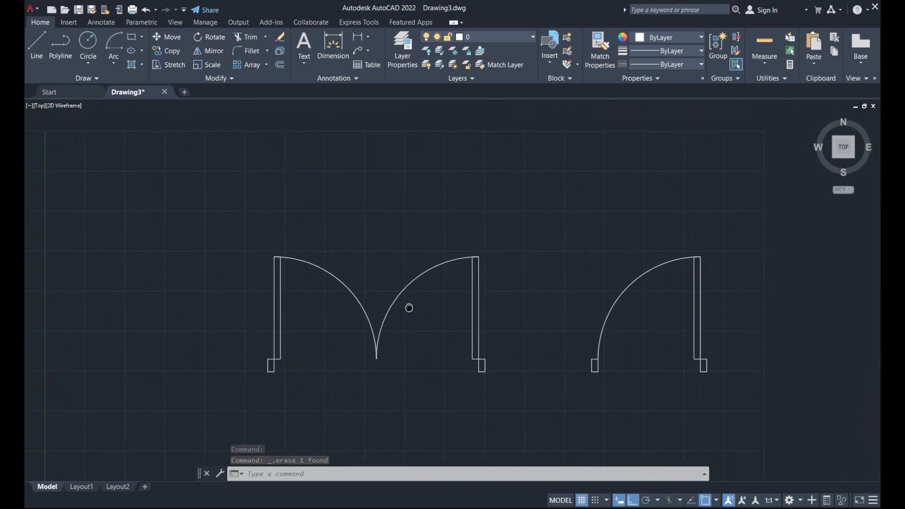
pyautogui.scroll(-2, 428, 304)
pyautogui.click(623, 363)
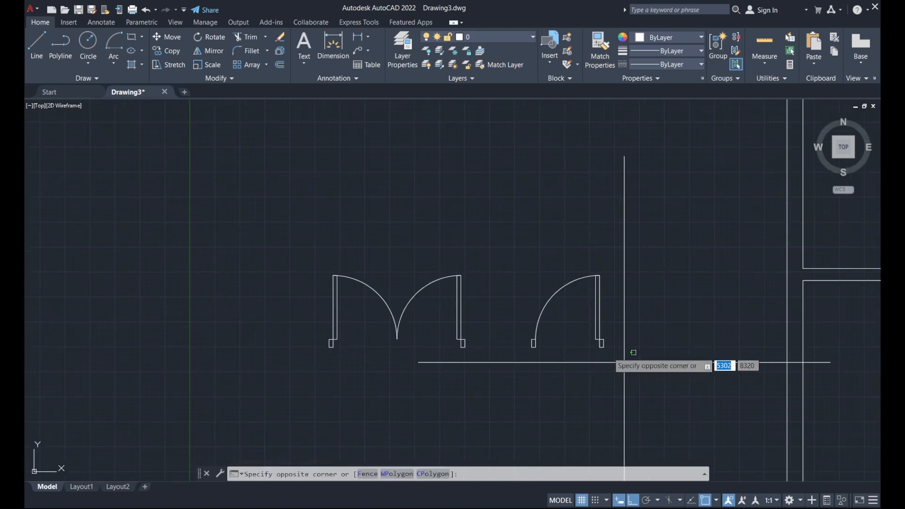
pyautogui.click(300, 239)
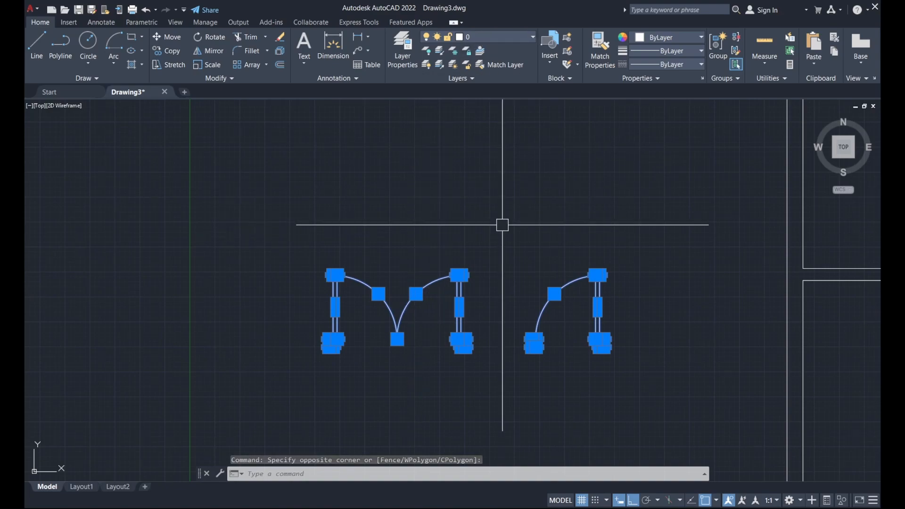
pyautogui.click(498, 38)
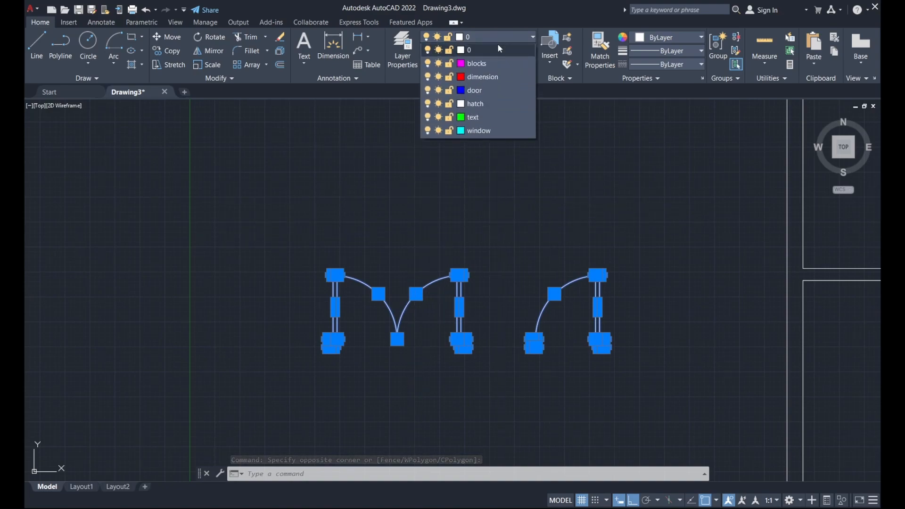
pyautogui.click(500, 91)
pyautogui.press('Escape')
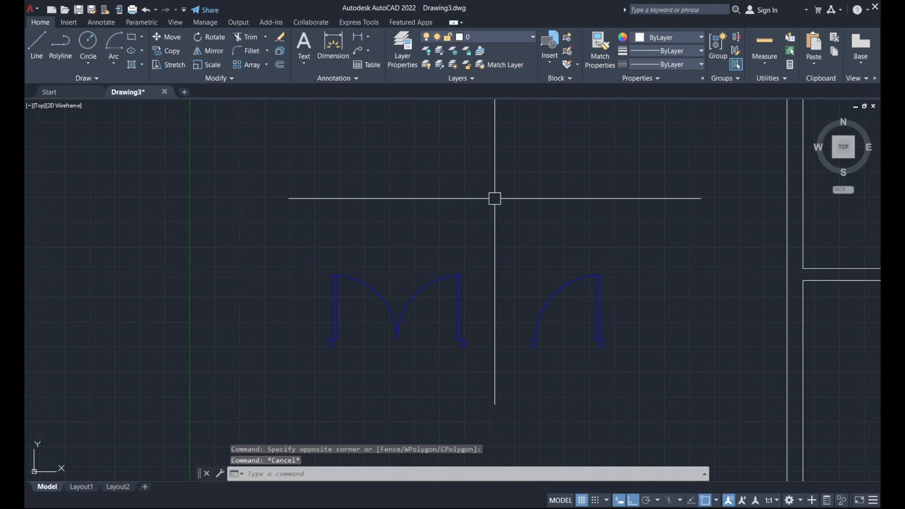
# Make the window layer current and draw a rectangle 200 mm wide and 2000 mm high above the double door.
pyautogui.scroll(2, 473, 318)
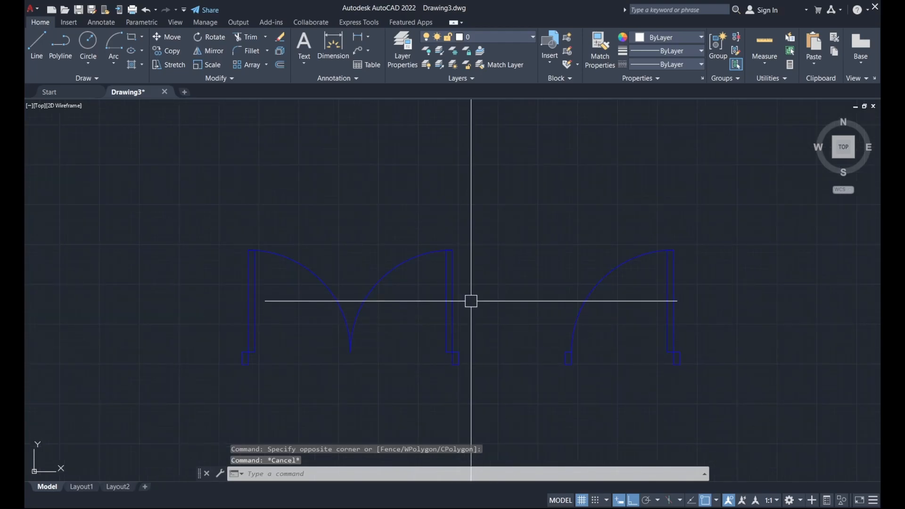
pyautogui.scroll(-2, 474, 301)
pyautogui.moveTo(481, 212)
pyautogui.mouseDown(button='middle')
pyautogui.moveTo(502, 317)
pyautogui.moveTo(502, 280)
pyautogui.mouseUp(button='middle')
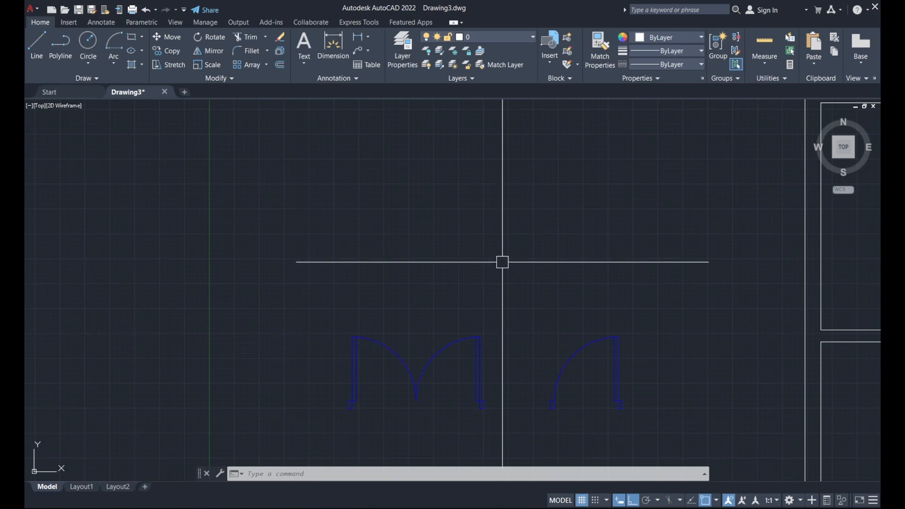
pyautogui.click(504, 37)
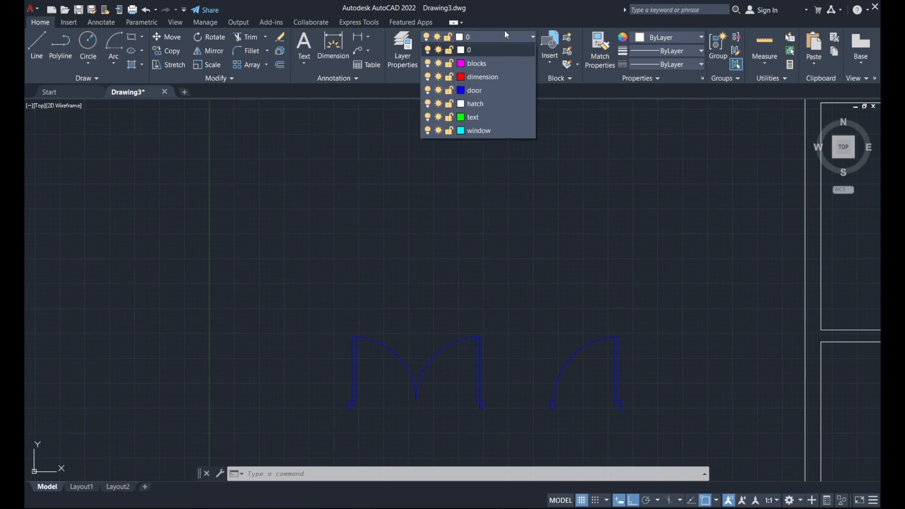
pyautogui.click(480, 131)
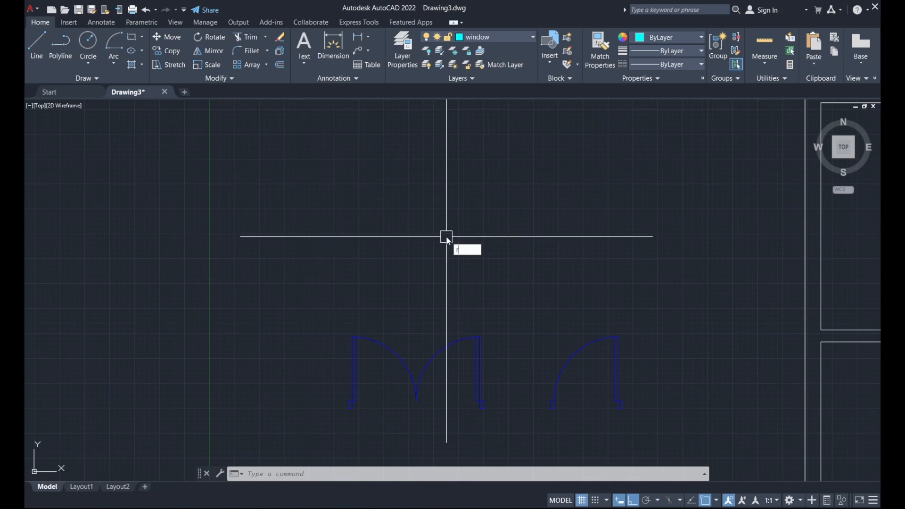
pyautogui.press('Return')
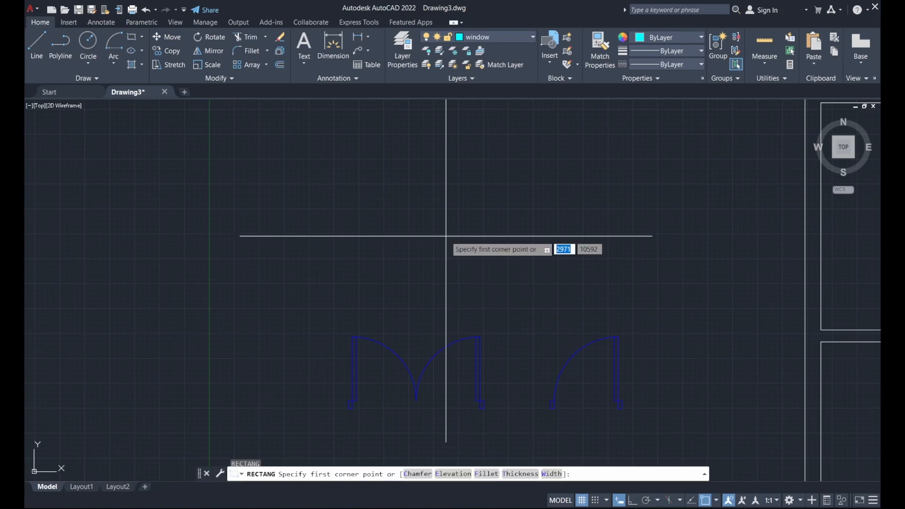
pyautogui.click(375, 267)
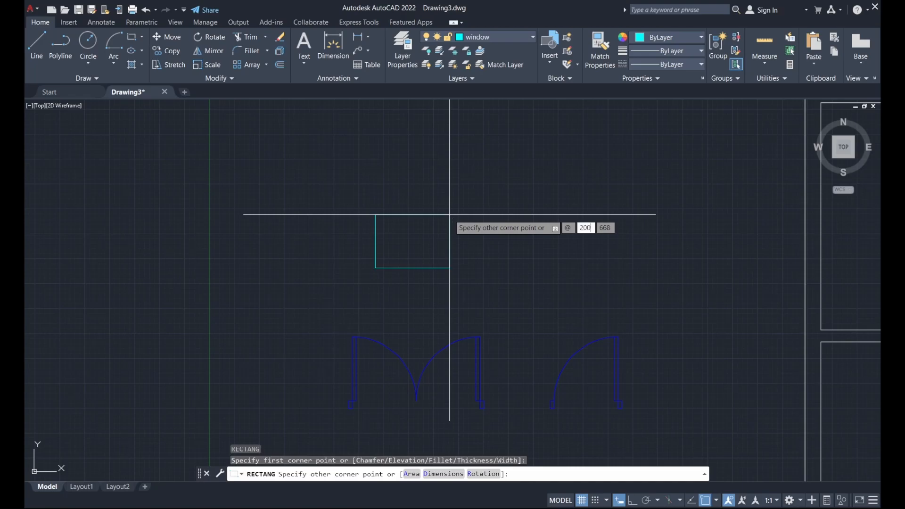
pyautogui.write('200')
pyautogui.press('Tab')
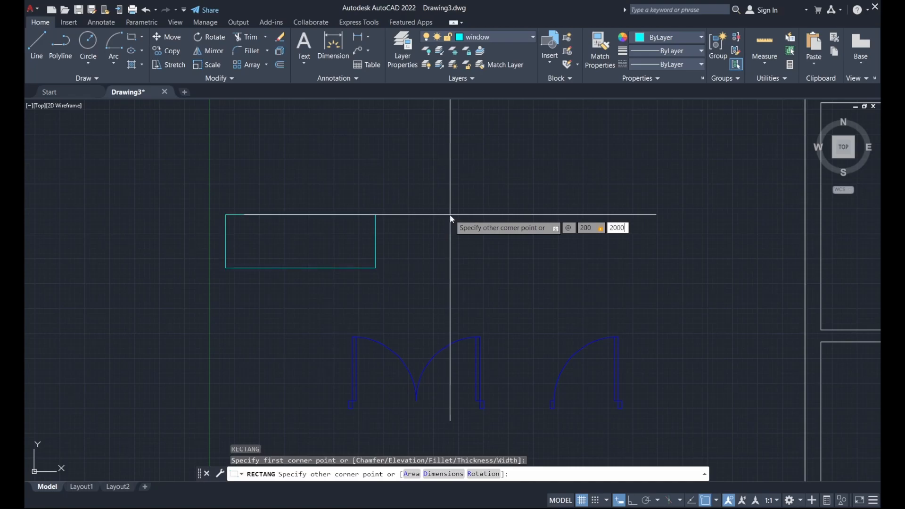
pyautogui.press('Return')
# Rotate the window rectangle 270° about its lower-right corner so it lies horizontally.
pyautogui.click(448, 242)
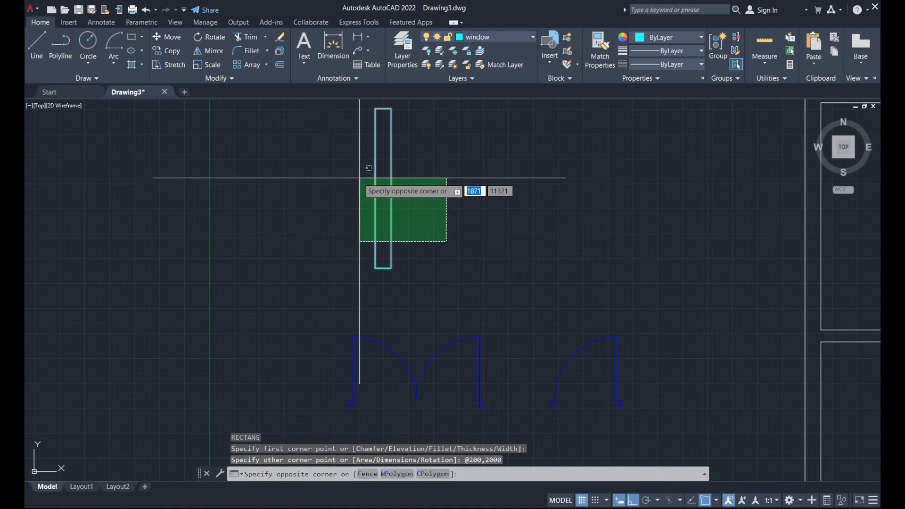
pyautogui.click(361, 186)
pyautogui.write('ro')
pyautogui.press('Return')
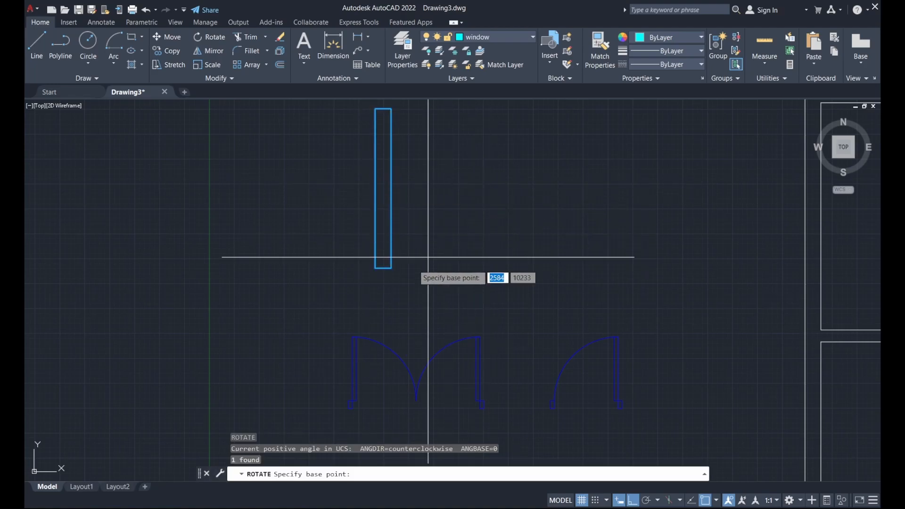
pyautogui.click(391, 269)
pyautogui.click(395, 296)
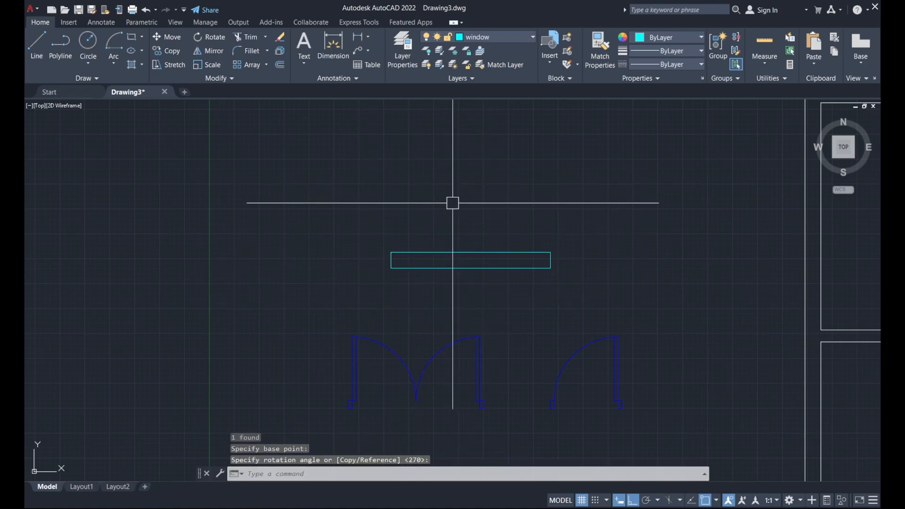
# Draw a horizontal centreline through the window rectangle between the midpoints of its two short sides.
pyautogui.write('l')
pyautogui.press('Return')
pyautogui.scroll(2, 474, 229)
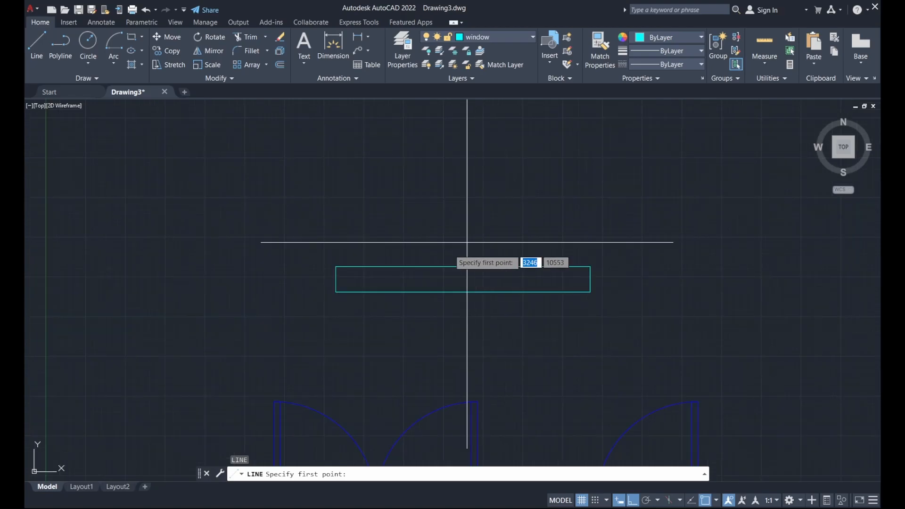
pyautogui.click(336, 279)
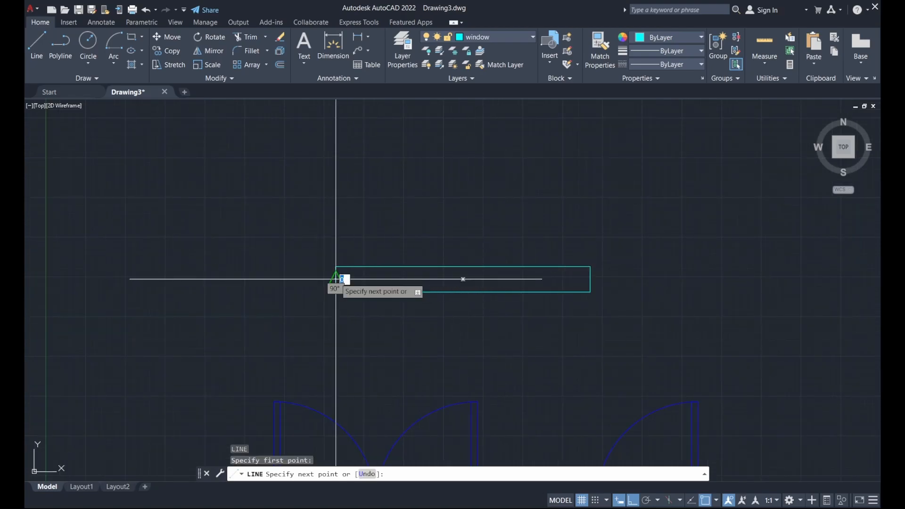
pyautogui.click(590, 280)
pyautogui.press('Escape')
# Offset the window's centreline 25 mm upward and 25 mm downward, and delete the original centreline.
pyautogui.write('o')
pyautogui.press('Return')
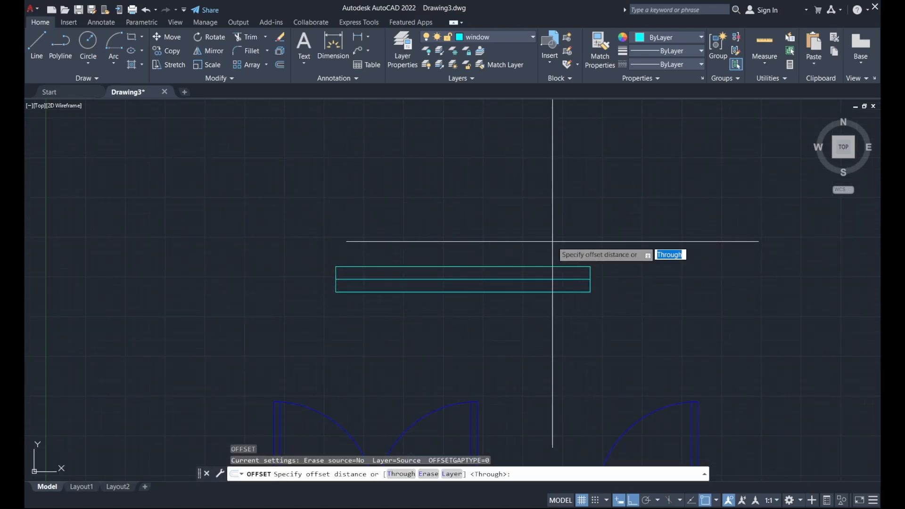
pyautogui.write('25')
pyautogui.press('Return')
pyautogui.scroll(2, 535, 279)
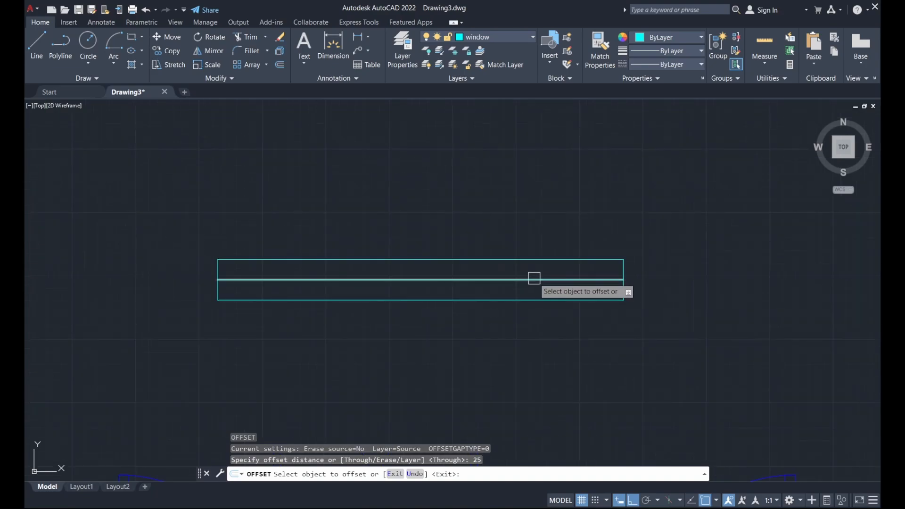
pyautogui.click(530, 279)
pyautogui.click(531, 186)
pyautogui.scroll(3, 530, 278)
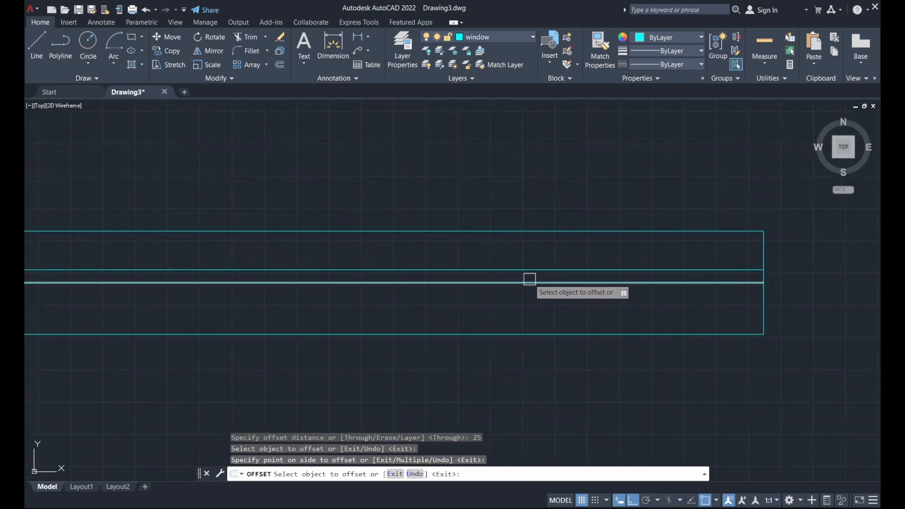
pyautogui.click(529, 283)
pyautogui.click(529, 310)
pyautogui.press('Escape')
pyautogui.click(529, 283)
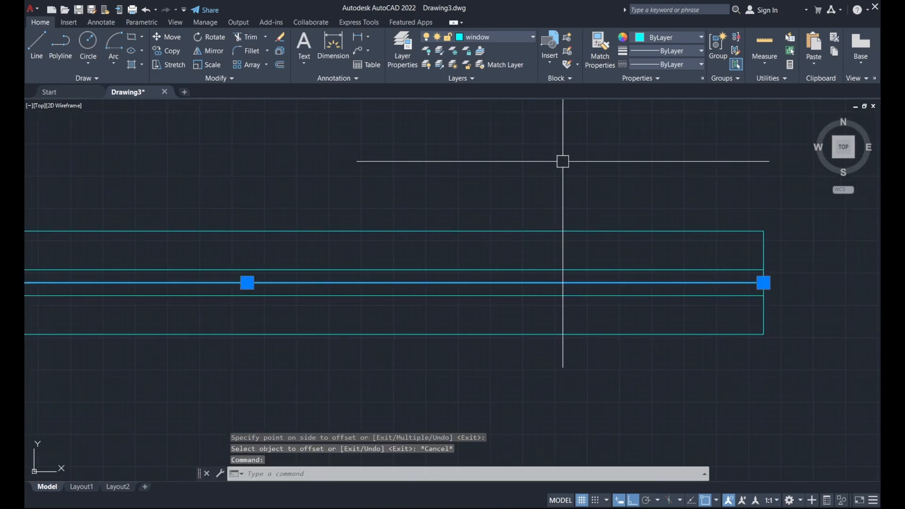
pyautogui.press('Delete')
# Draw a short vertical line joining the midpoints of the window's two inner lines.
pyautogui.scroll(-2, 560, 164)
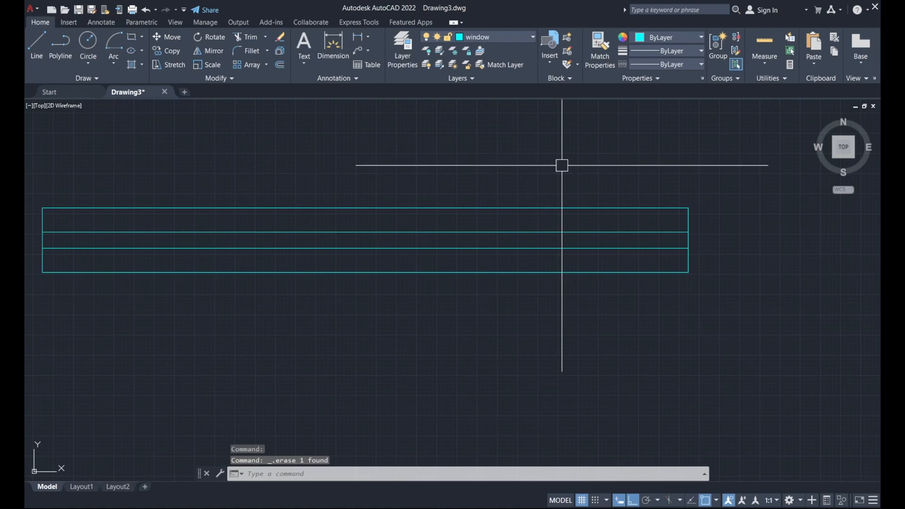
pyautogui.write('l')
pyautogui.press('Return')
pyautogui.click(364, 248)
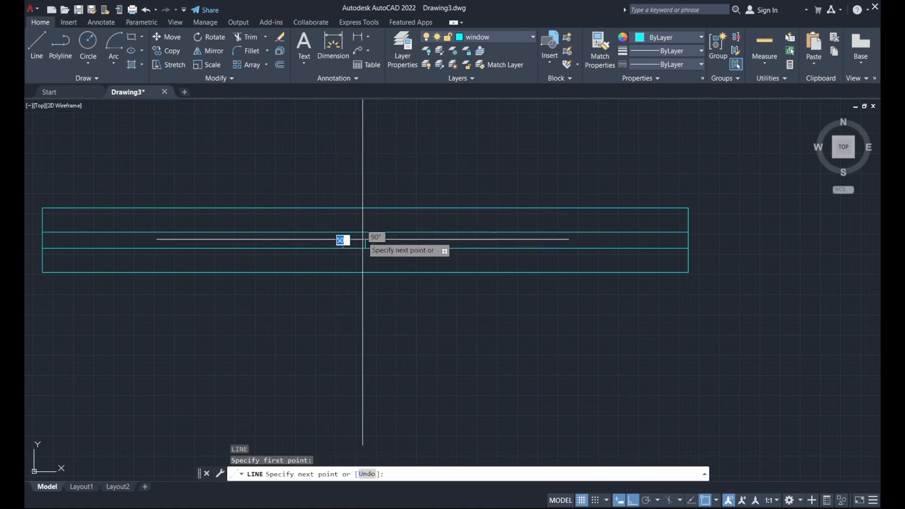
pyautogui.press('Escape')
pyautogui.scroll(-2, 465, 167)
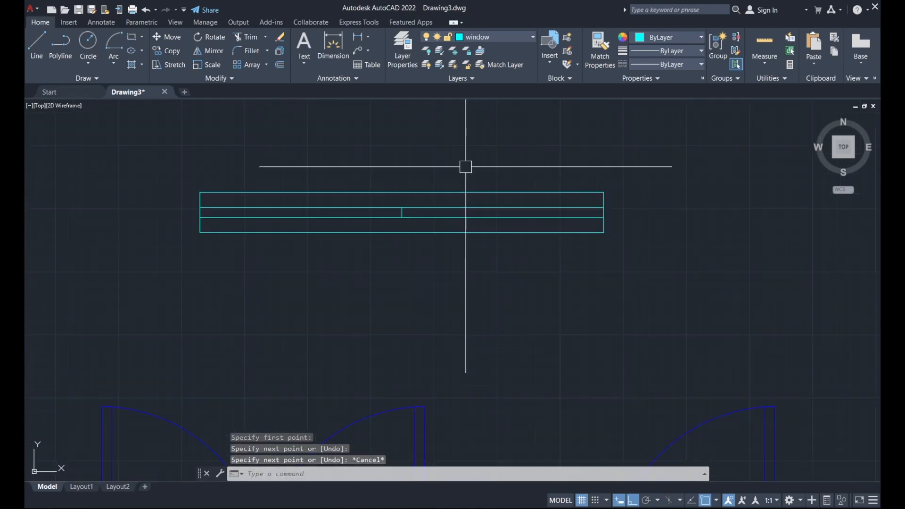
pyautogui.scroll(-2, 465, 166)
pyautogui.moveTo(466, 167)
pyautogui.mouseDown(button='middle')
pyautogui.moveTo(466, 213)
pyautogui.moveTo(546, 210)
pyautogui.moveTo(610, 265)
pyautogui.mouseUp(button='middle')
pyautogui.click(281, 200)
pyautogui.click(591, 269)
pyautogui.scroll(-2, 461, 192)
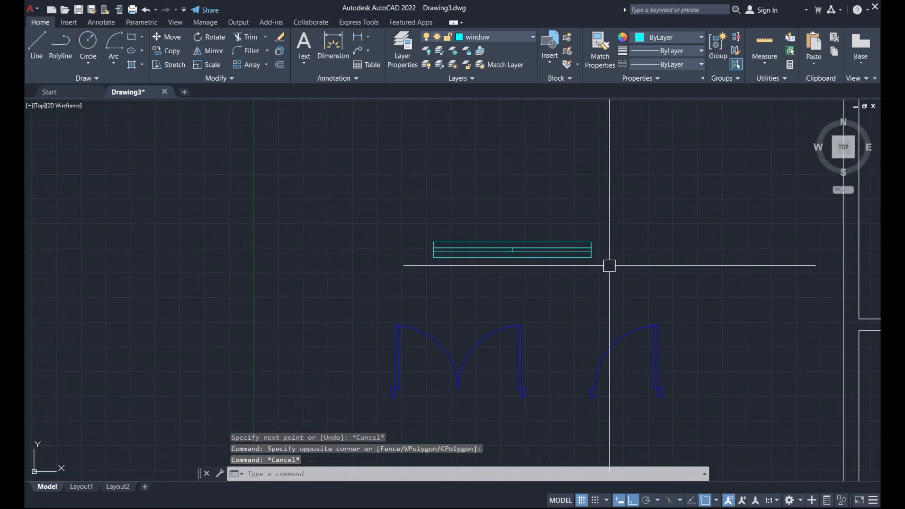
pyautogui.click(610, 269)
pyautogui.click(489, 204)
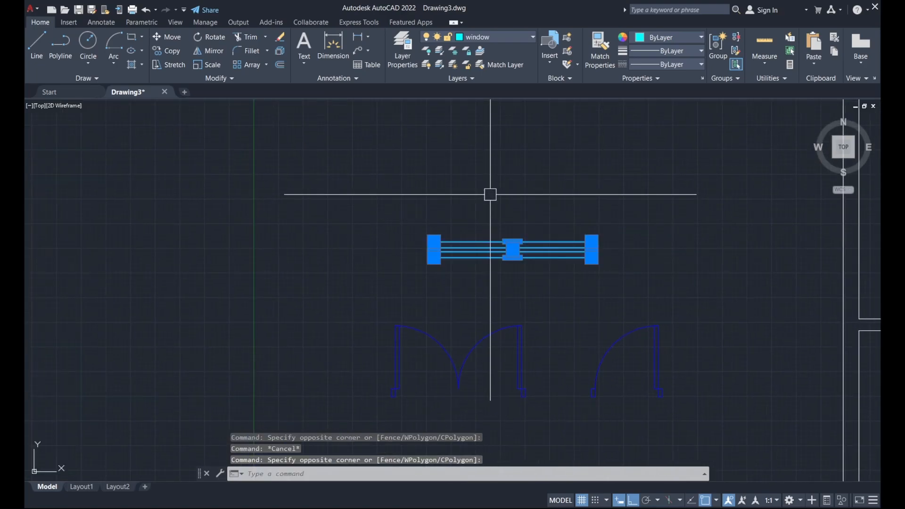
pyautogui.press('Escape')
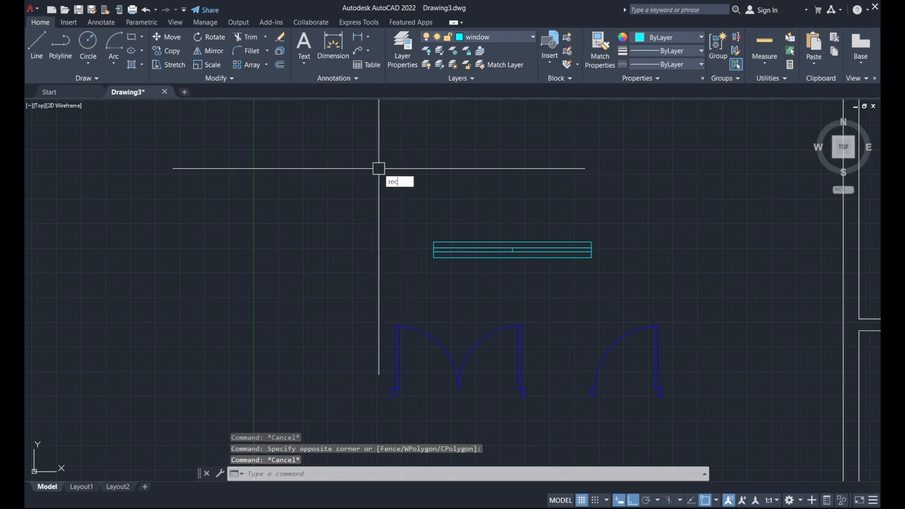
# Draw a 200 by 1000 mm vertical rectangle for a second window in the empty area above the double door.
pyautogui.write('rec')
pyautogui.press('Return')
pyautogui.click(299, 223)
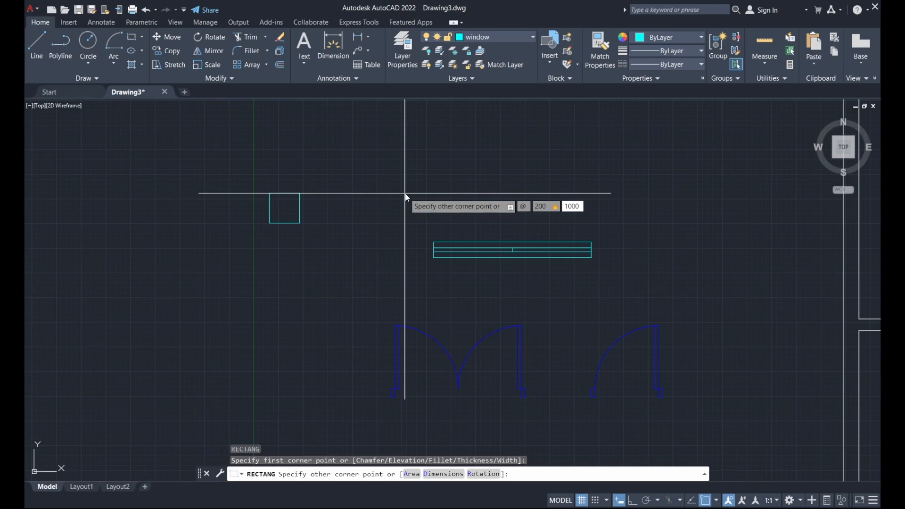
pyautogui.press('Return')
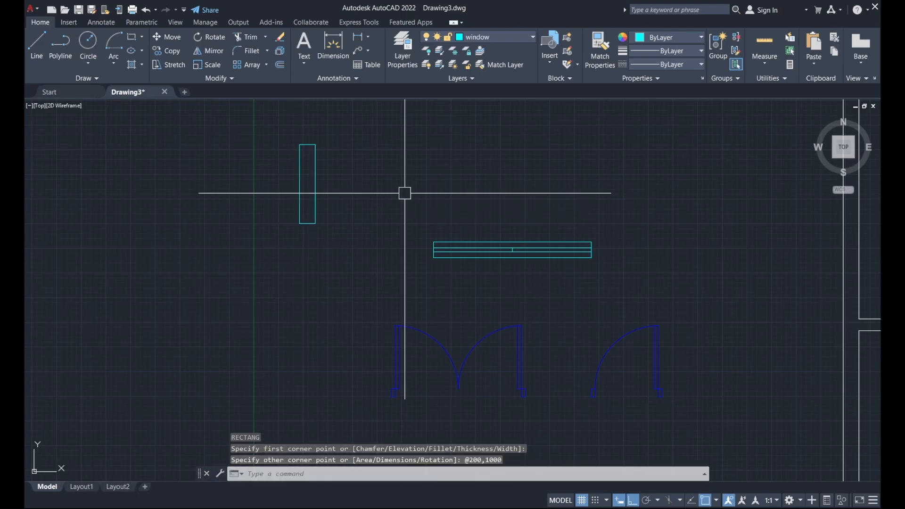
# Rotate the new 200 by 1000 mm rectangle 270° about its lower-right corner so it lies horizontally.
pyautogui.click(336, 190)
pyautogui.click(276, 135)
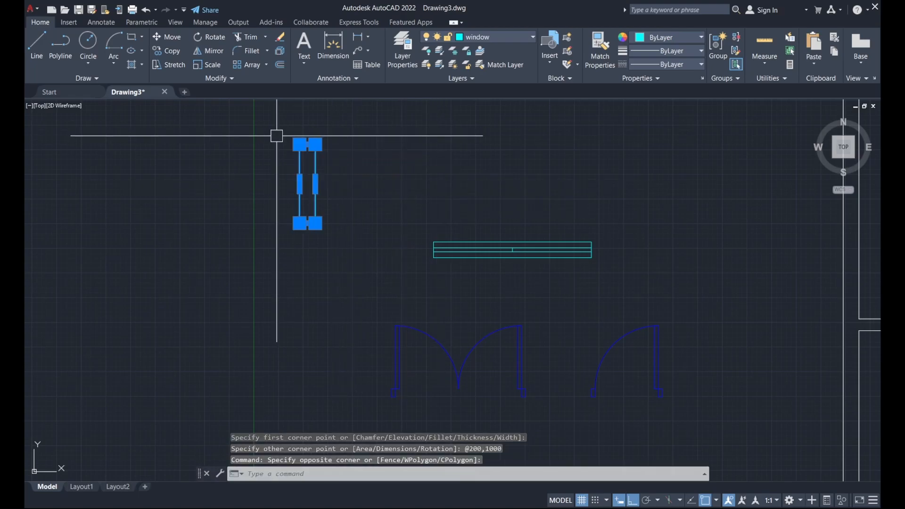
pyautogui.write('ro')
pyautogui.press('Return')
pyautogui.click(316, 223)
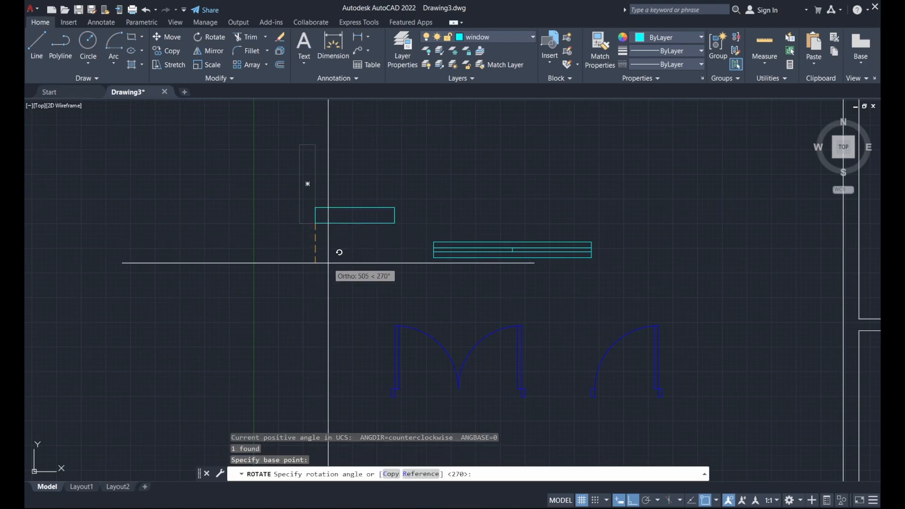
pyautogui.click(328, 263)
# Draw a horizontal centreline through the smaller window rectangle between the midpoints of its short sides.
pyautogui.write('l')
pyautogui.press('Return')
pyautogui.scroll(4, 314, 213)
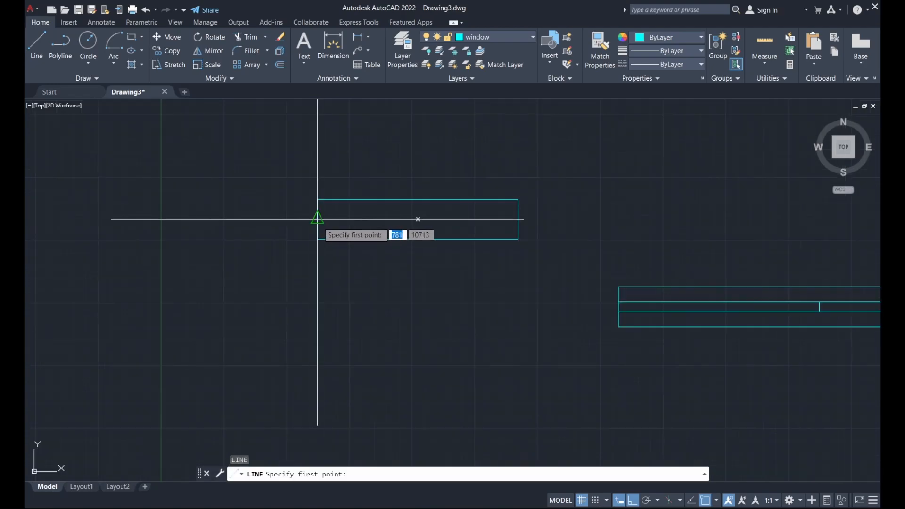
pyautogui.click(315, 215)
pyautogui.click(528, 216)
pyautogui.press('Escape')
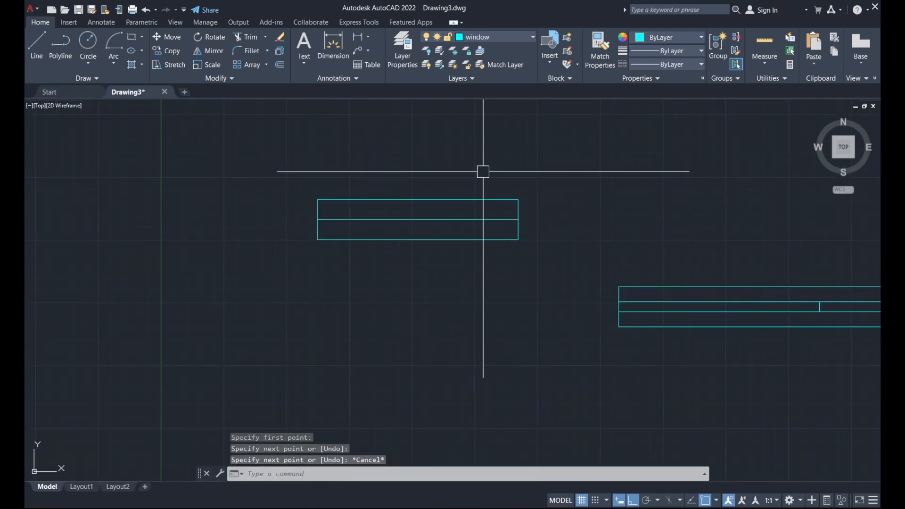
# Offset the smaller window's centreline 25 mm upward and 25 mm downward, and delete the original centreline.
pyautogui.write('o')
pyautogui.press('Return')
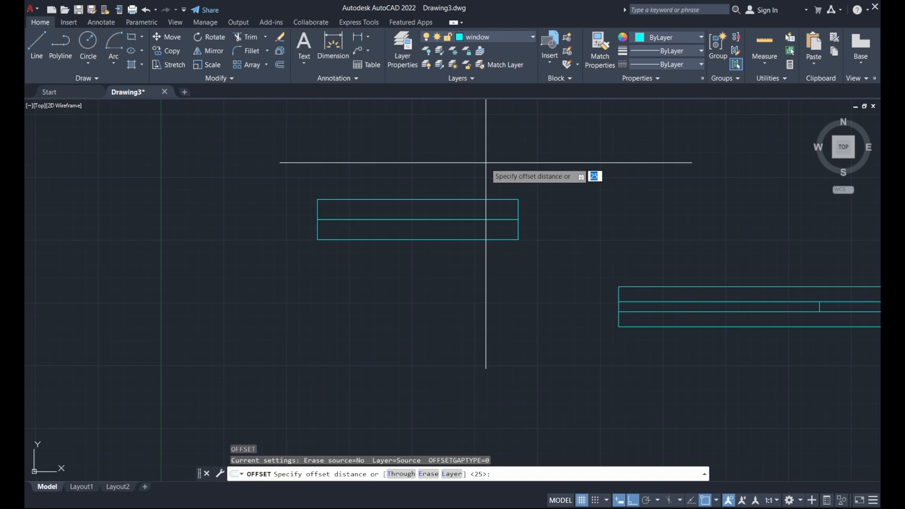
pyautogui.press('Return')
pyautogui.click(472, 220)
pyautogui.click(469, 155)
pyautogui.click(473, 221)
pyautogui.click(471, 266)
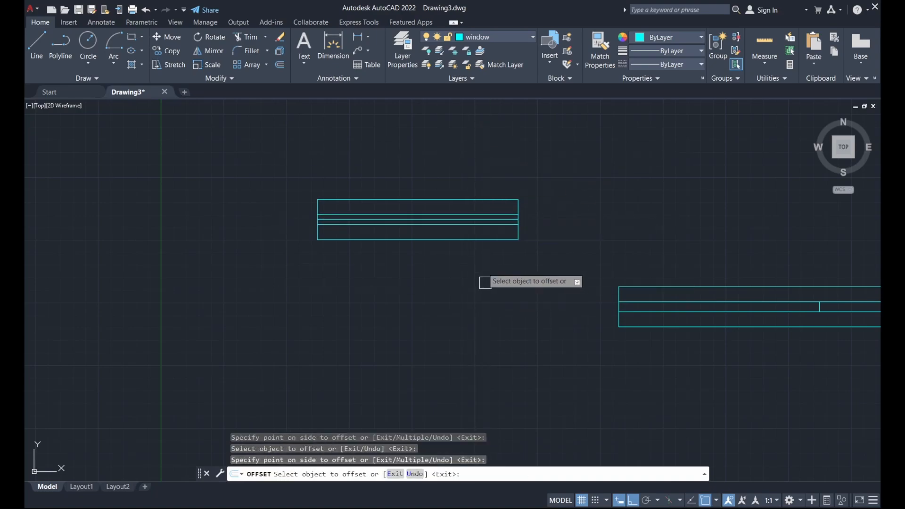
pyautogui.press('Escape')
pyautogui.scroll(4, 474, 216)
pyautogui.click(480, 211)
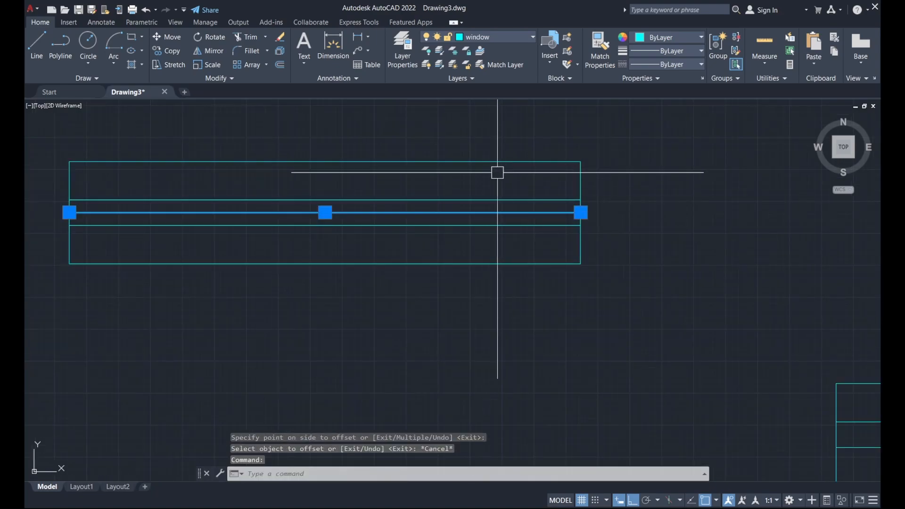
pyautogui.press('Escape')
# Draw a short vertical line joining the midpoints of the smaller window's two inner lines.
pyautogui.scroll(-2, 492, 188)
pyautogui.write('l')
pyautogui.press('Return')
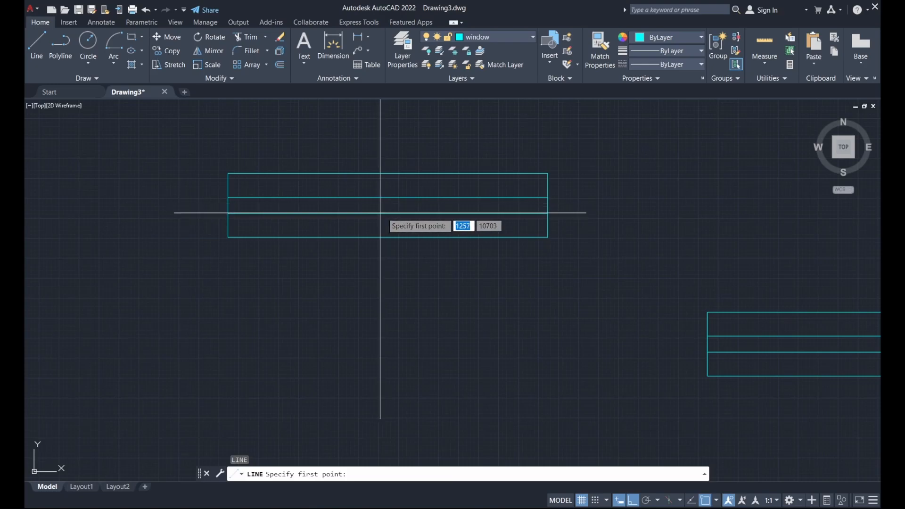
pyautogui.click(388, 213)
pyautogui.click(388, 197)
pyautogui.press('Escape')
pyautogui.scroll(-4, 431, 164)
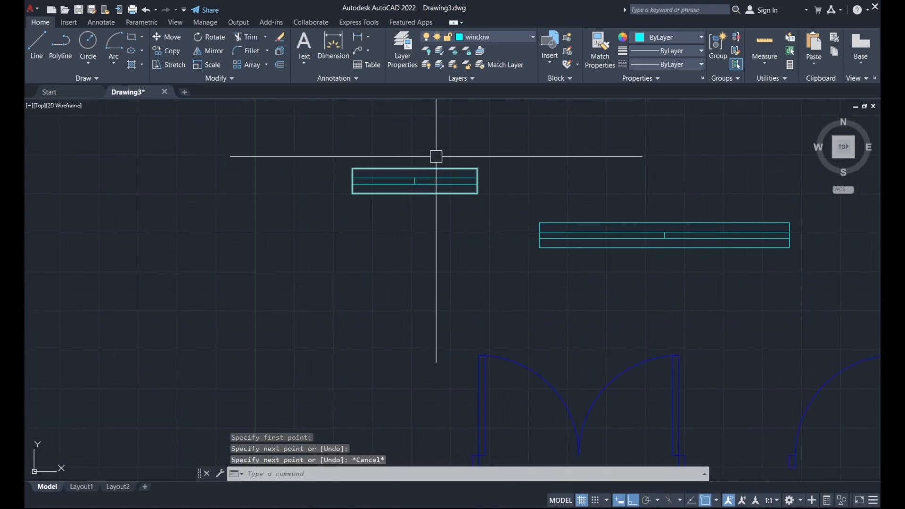
# Start a block definition named door1 for the single door, with the base point at its right jamb's lower-right corner.
pyautogui.moveTo(446, 141)
pyautogui.mouseDown(button='middle')
pyautogui.moveTo(438, 129)
pyautogui.moveTo(330, 96)
pyautogui.moveTo(288, 112)
pyautogui.moveTo(304, 122)
pyautogui.moveTo(227, 121)
pyautogui.moveTo(242, 146)
pyautogui.mouseUp(button='middle')
pyautogui.rightClick(326, 101)
pyautogui.press('Escape')
pyautogui.scroll(-2, 226, 121)
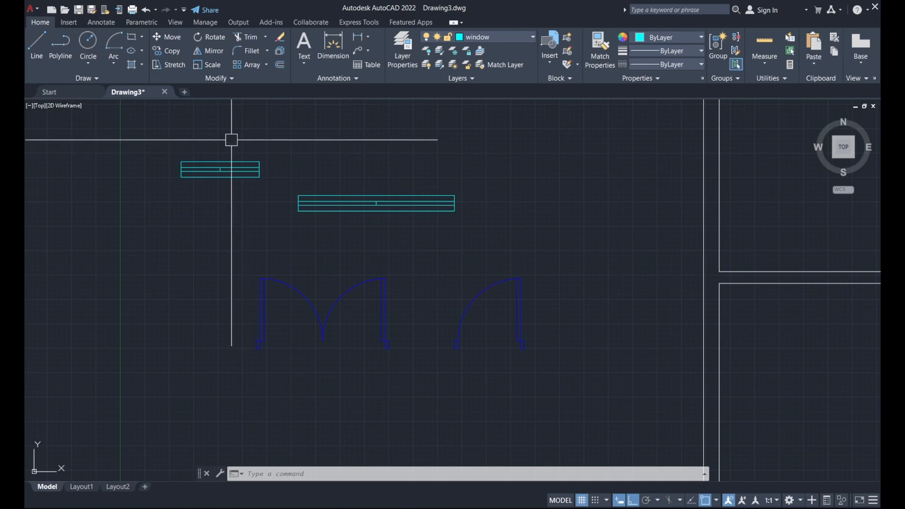
pyautogui.click(534, 378)
pyautogui.click(427, 259)
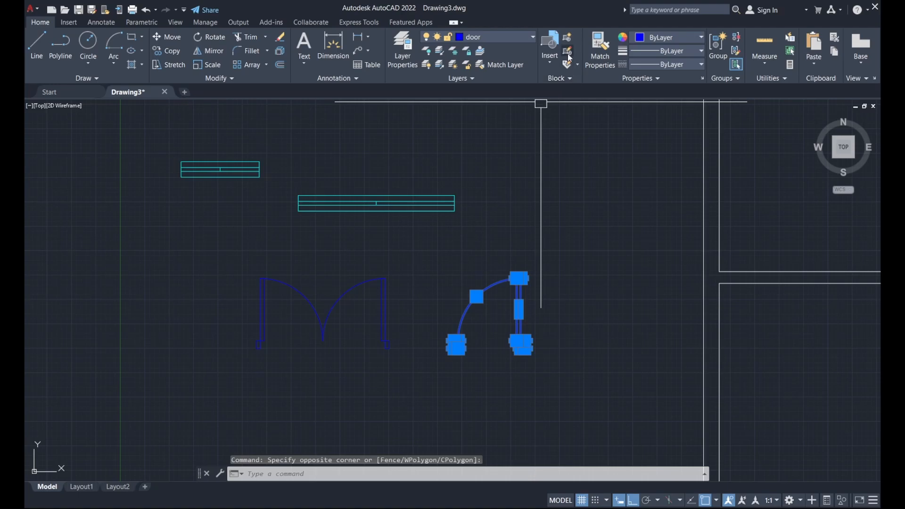
pyautogui.click(567, 38)
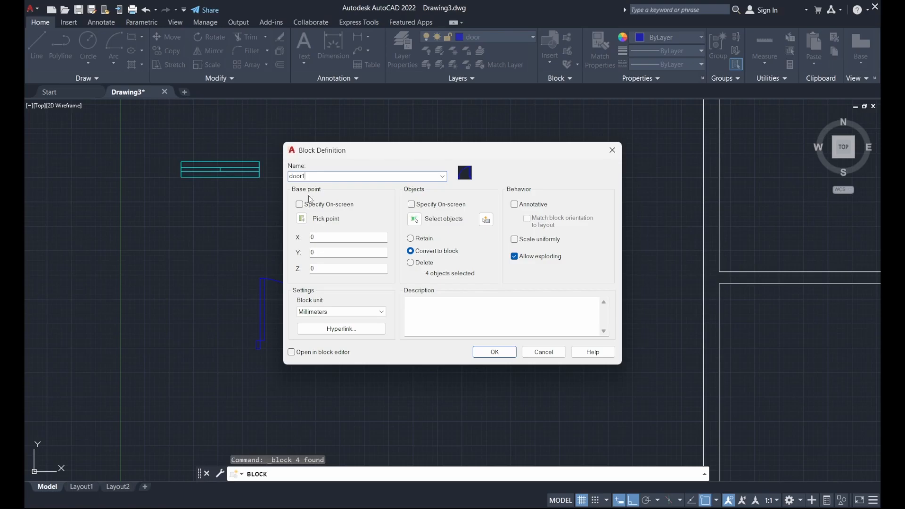
pyautogui.click(301, 219)
pyautogui.scroll(5, 423, 268)
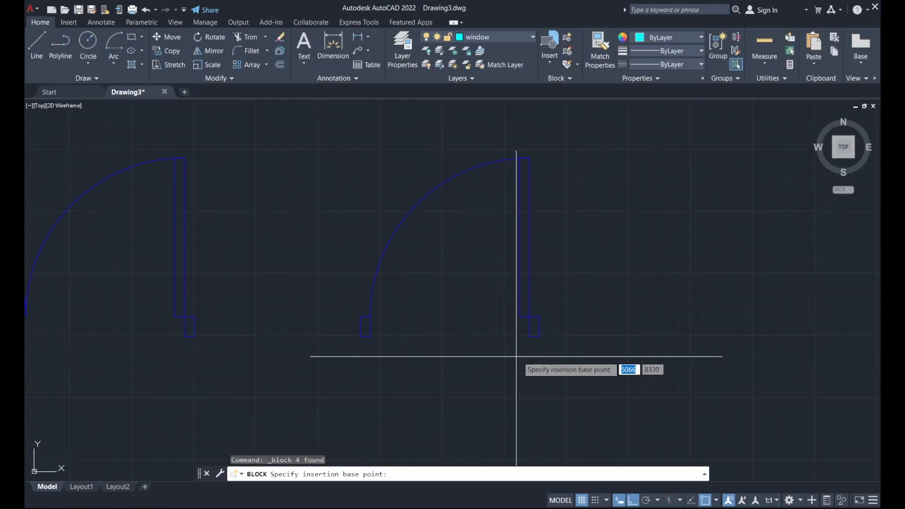
pyautogui.click(539, 336)
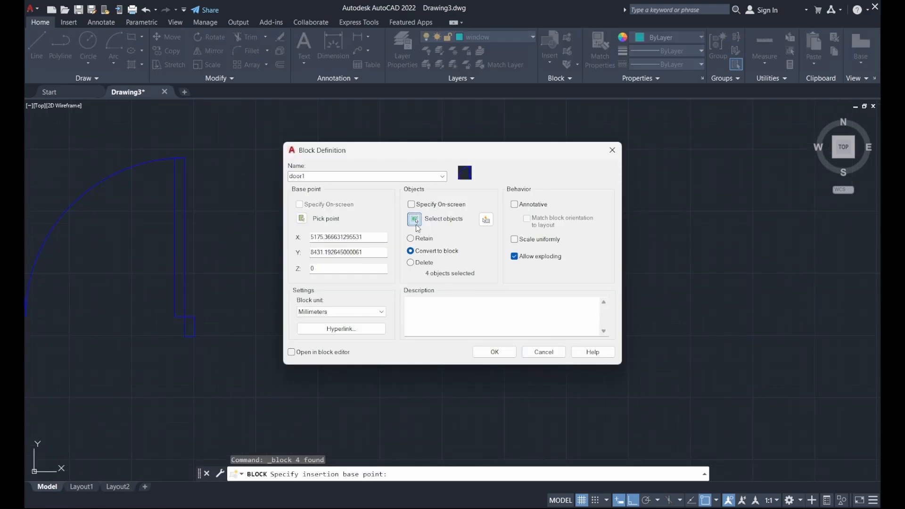
# Select all the single door's parts as the objects of door1 and create the block.
pyautogui.click(414, 219)
pyautogui.scroll(-3, 424, 212)
pyautogui.click(375, 160)
pyautogui.click(561, 348)
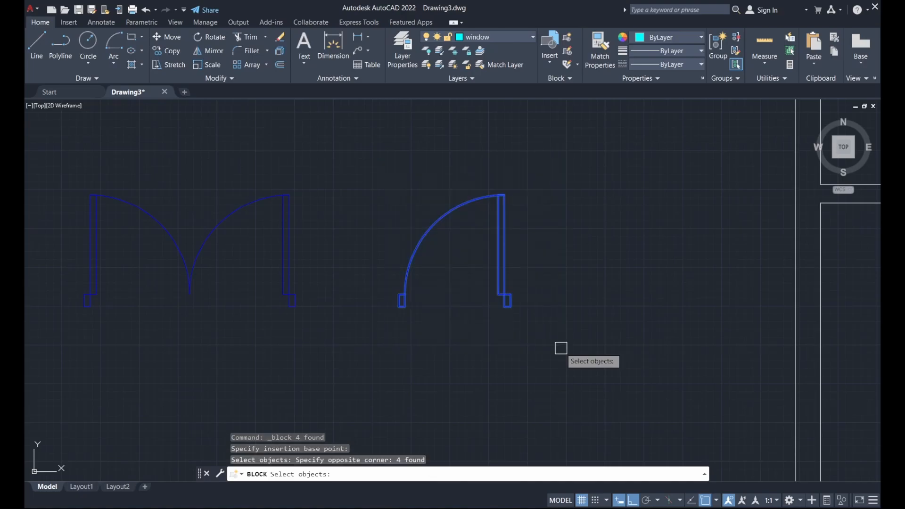
pyautogui.press('Return')
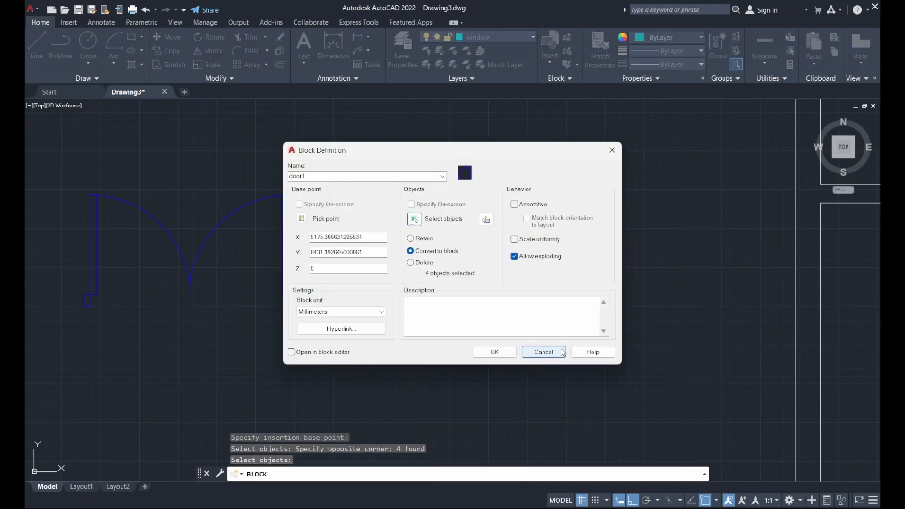
pyautogui.click(507, 352)
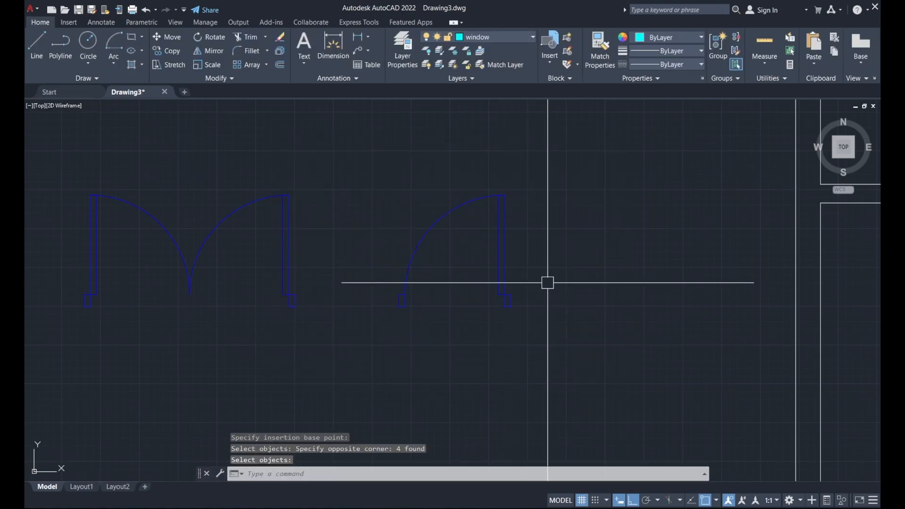
# Start a block definition named door2 for the double door, with the base point at its left jamb's lower-left corner.
pyautogui.scroll(-2, 547, 281)
pyautogui.click(213, 203)
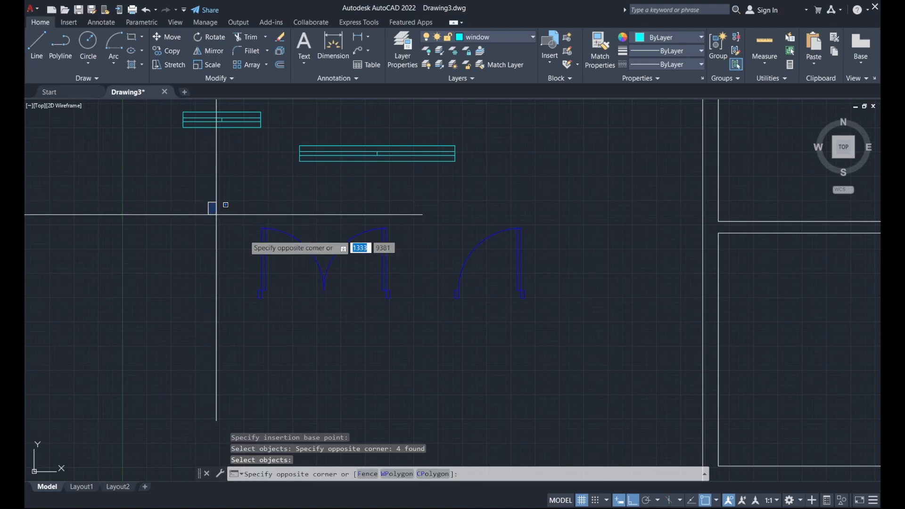
pyautogui.click(408, 311)
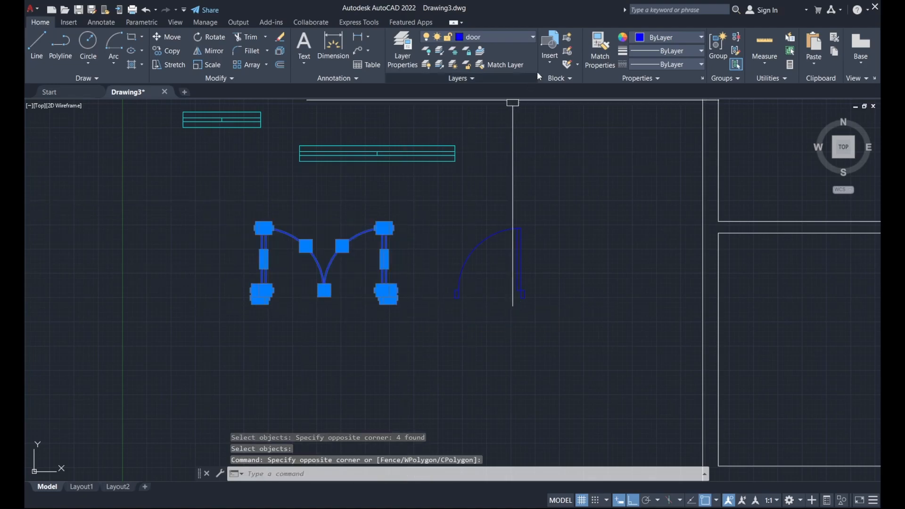
pyautogui.click(567, 37)
pyautogui.write('d')
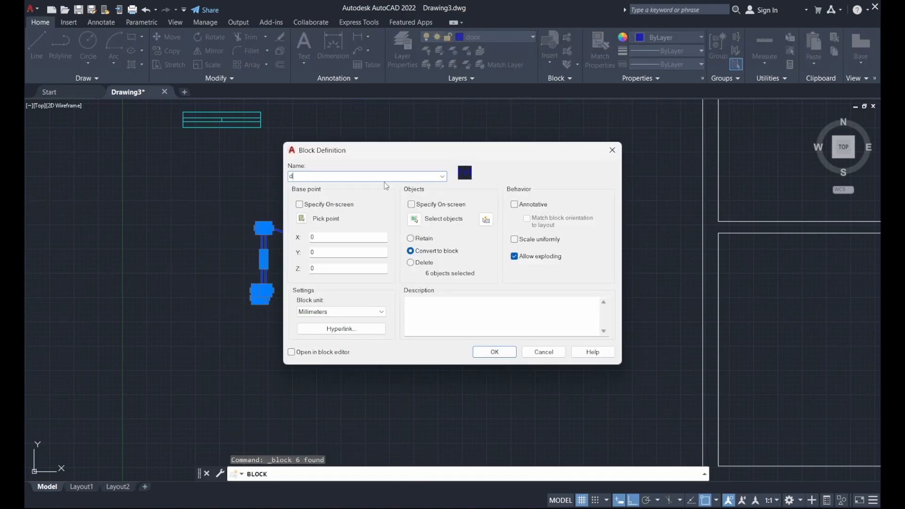
pyautogui.write('oor2')
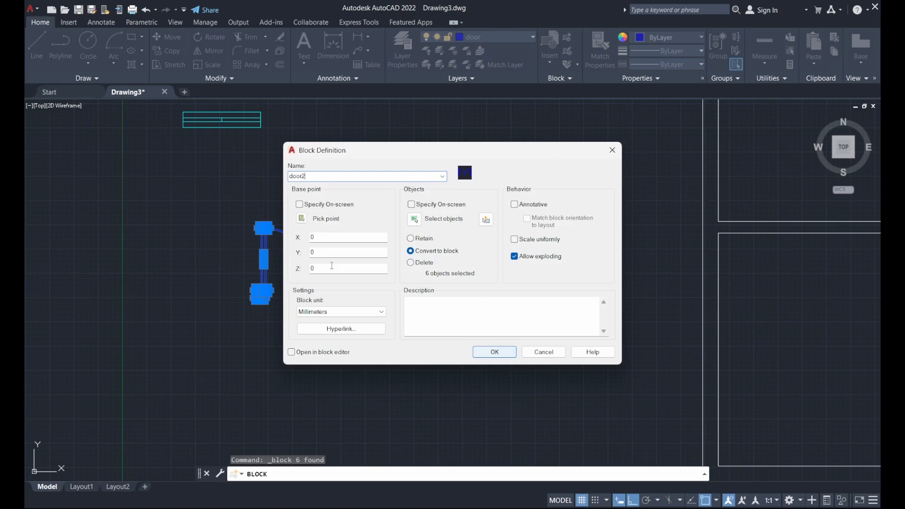
pyautogui.click(301, 218)
pyautogui.scroll(5, 259, 295)
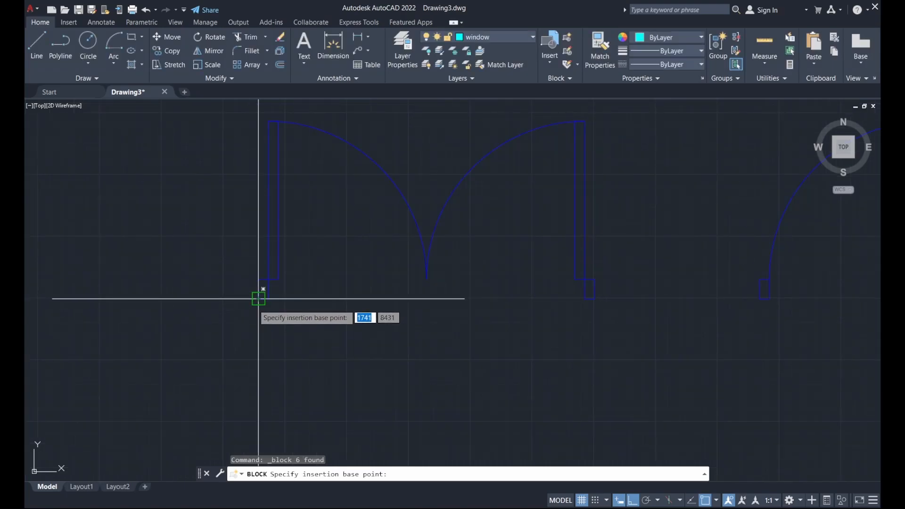
pyautogui.click(258, 299)
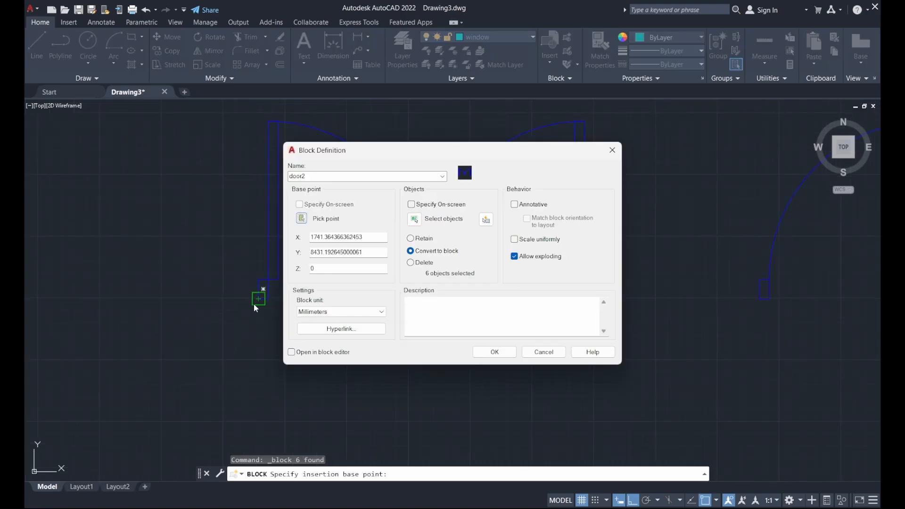
# Select all the double door's parts as the objects of door2 and create the block.
pyautogui.click(414, 219)
pyautogui.click(229, 101)
pyautogui.click(613, 370)
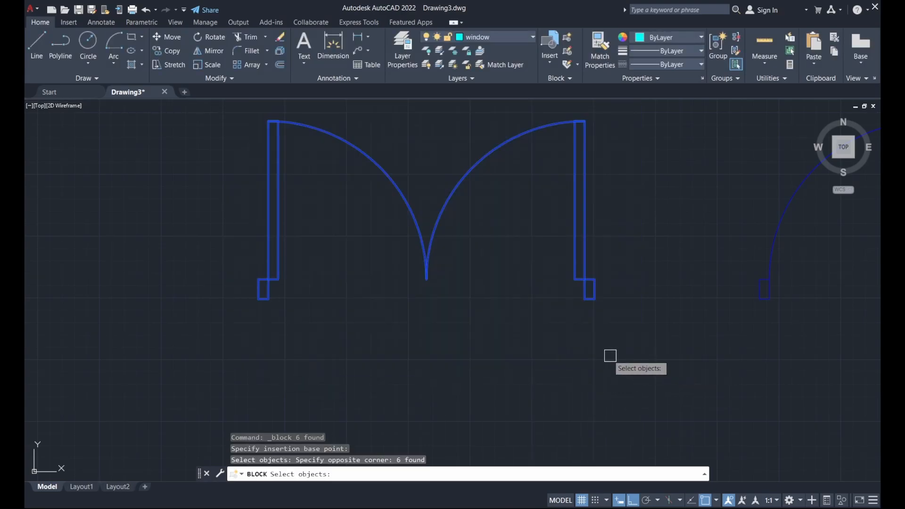
pyautogui.press('Return')
pyautogui.click(495, 351)
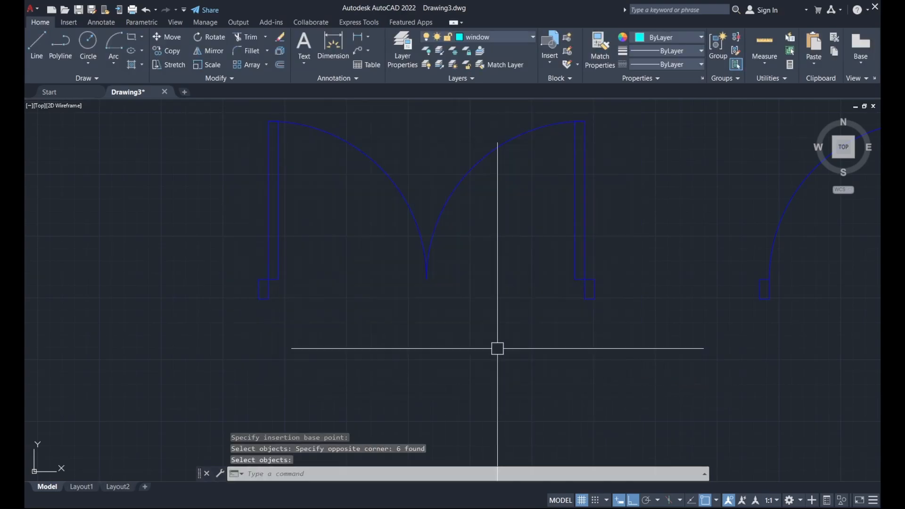
# Start a block definition named window1 for the longer window, with the base point at its lower-left corner.
pyautogui.scroll(-3, 471, 353)
pyautogui.moveTo(505, 226); pyautogui.dragTo(528, 279, button='middle')
pyautogui.scroll(2, 528, 279)
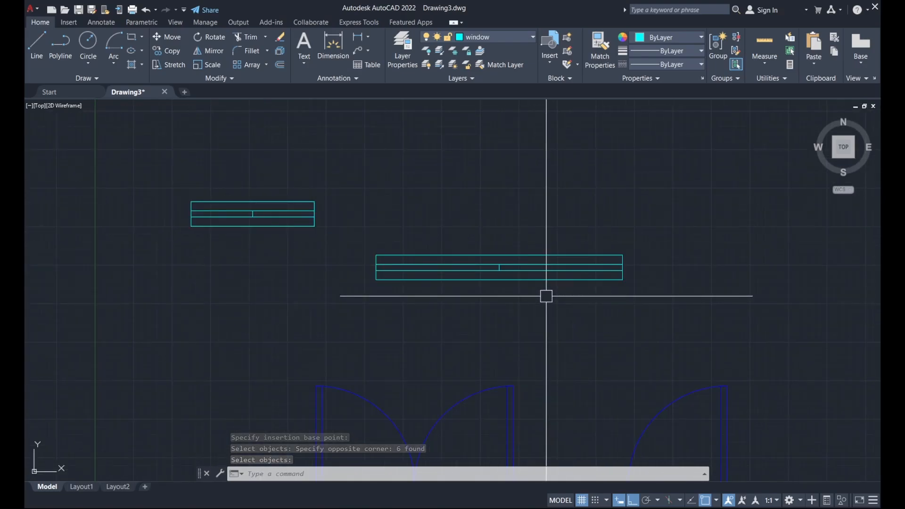
pyautogui.click(546, 364)
pyautogui.click(413, 200)
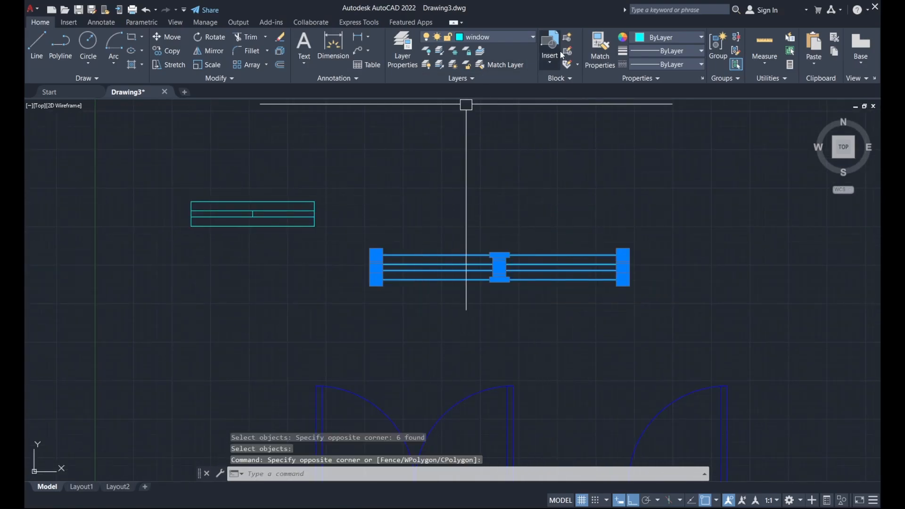
pyautogui.click(568, 37)
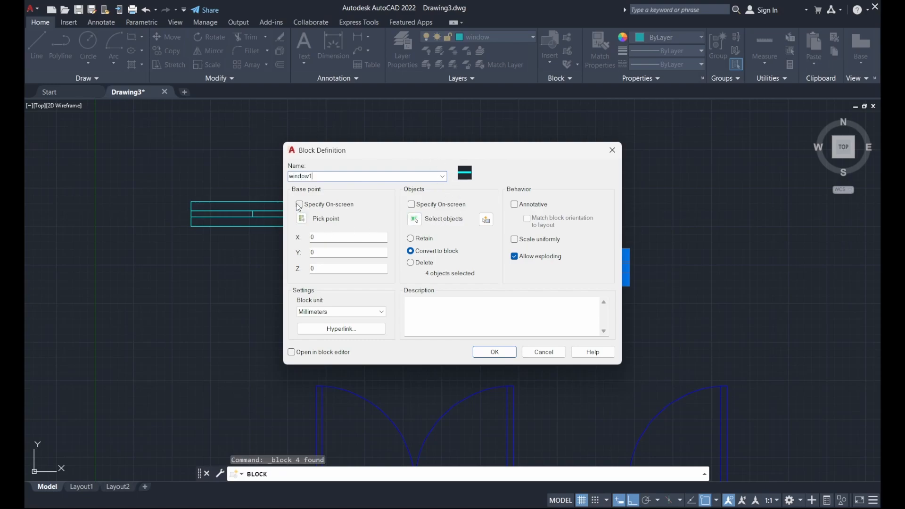
pyautogui.click(302, 219)
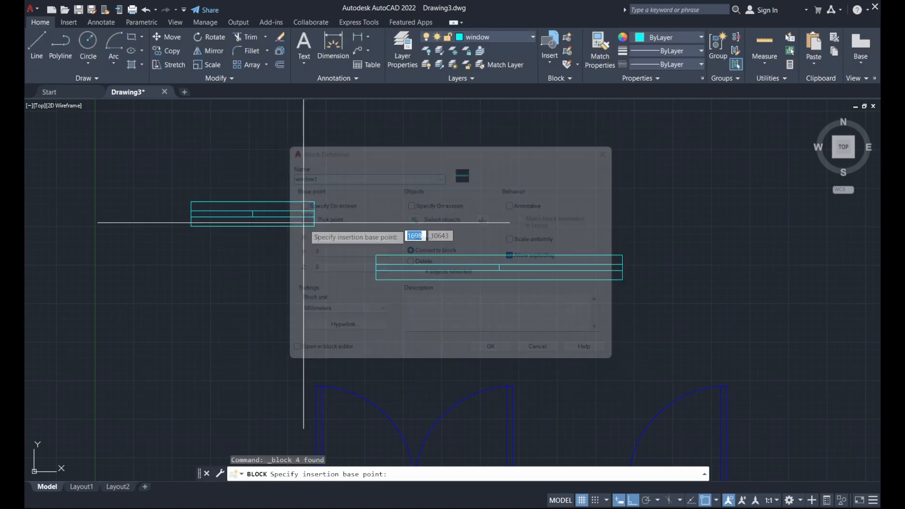
pyautogui.click(373, 277)
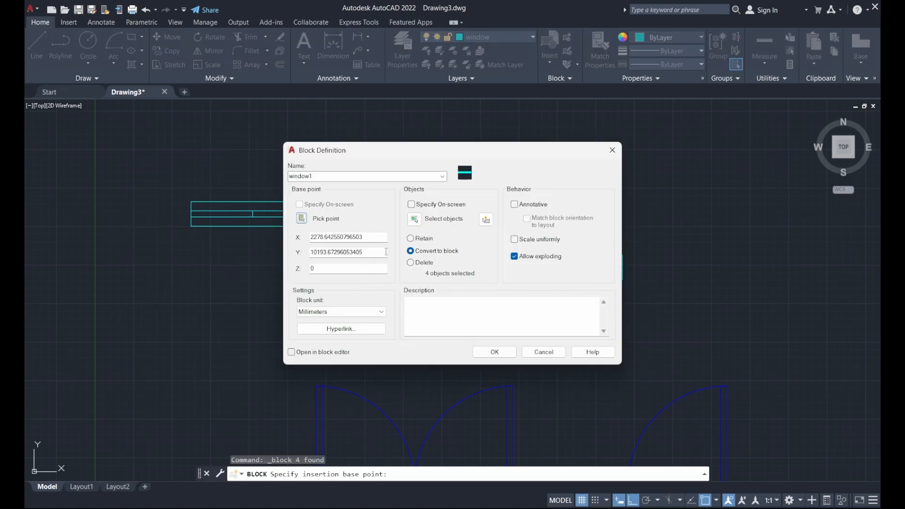
# Select all the longer window's parts as the objects of window1 and create the block.
pyautogui.click(419, 220)
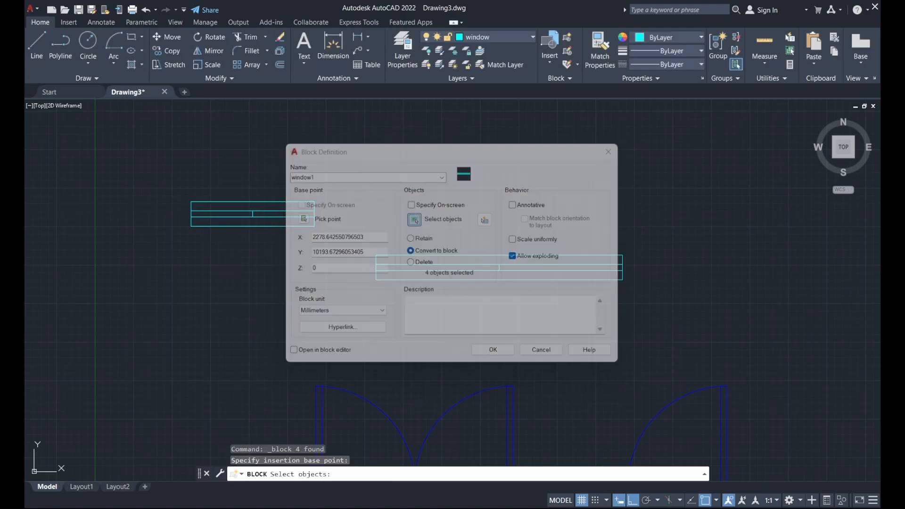
pyautogui.click(371, 230)
pyautogui.click(645, 300)
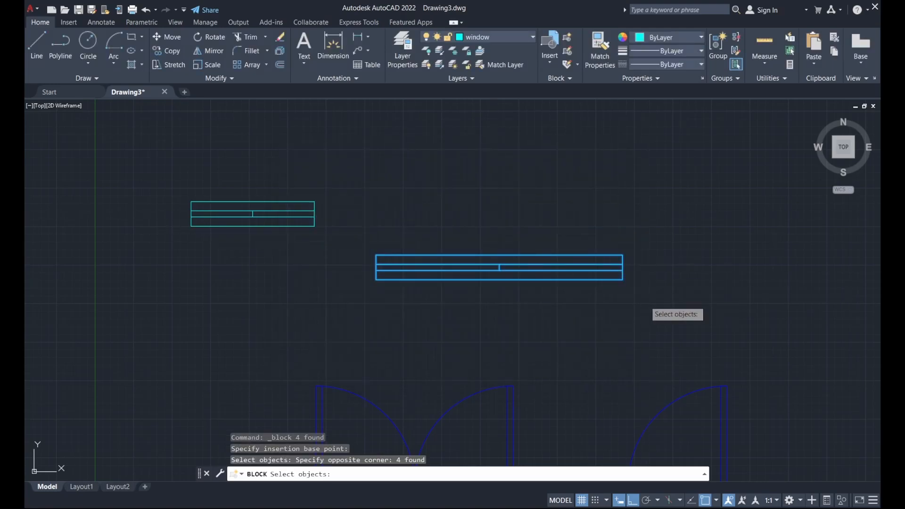
pyautogui.press('Return')
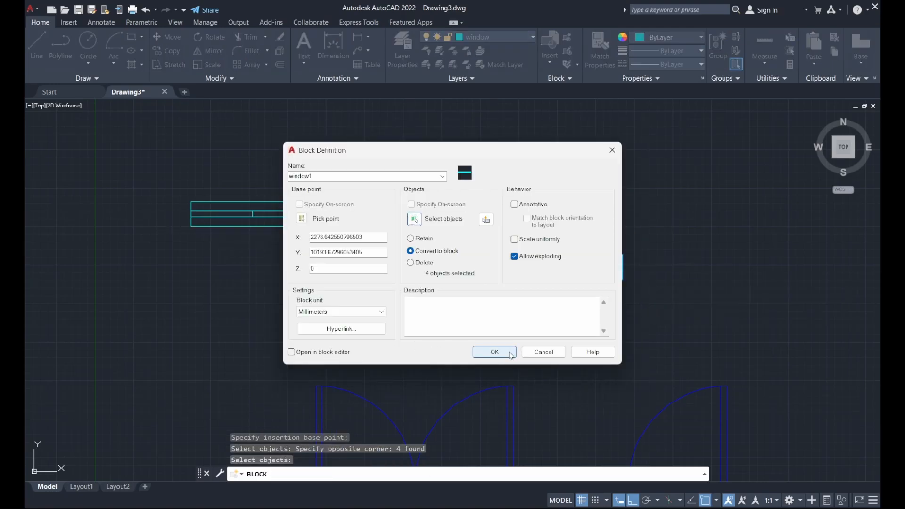
pyautogui.click(494, 352)
# Start a block definition named window2 for the shorter window, with the base point at its lower-left corner.
pyautogui.moveTo(311, 276); pyautogui.dragTo(456, 307, button='middle')
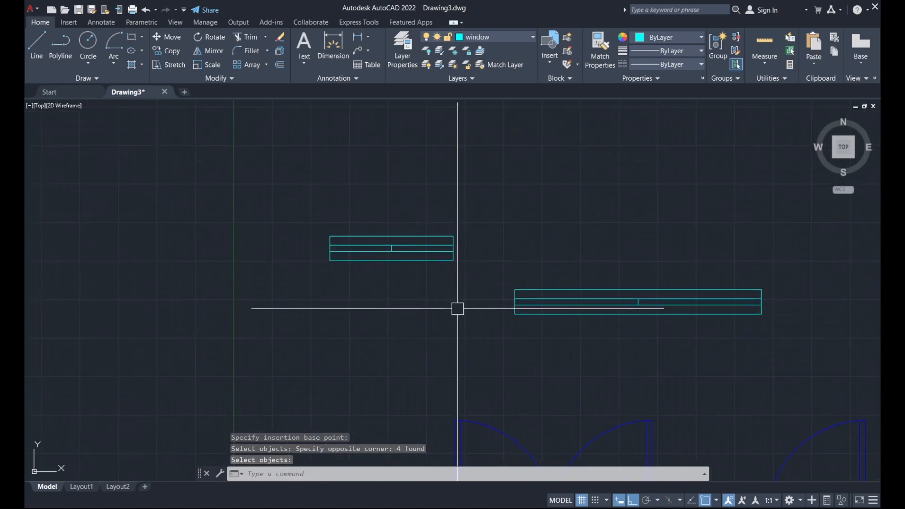
pyautogui.click(468, 289)
pyautogui.click(337, 235)
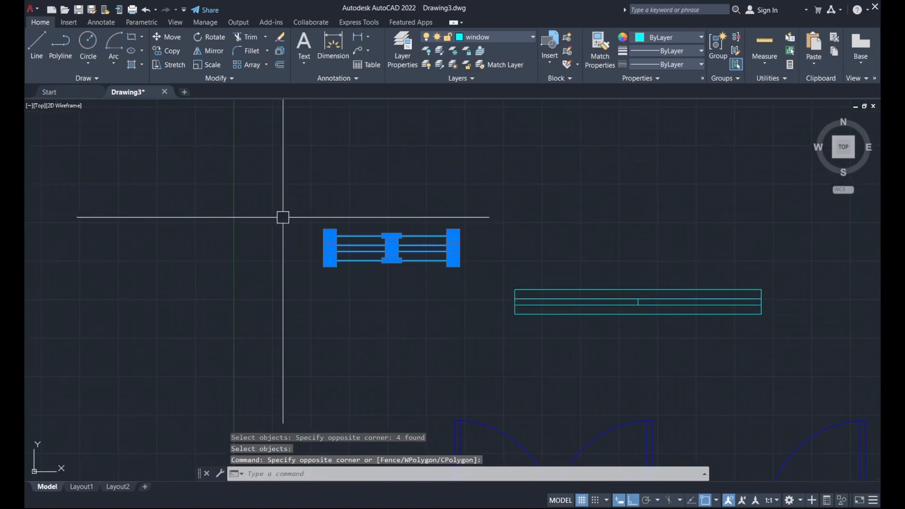
pyautogui.click(566, 44)
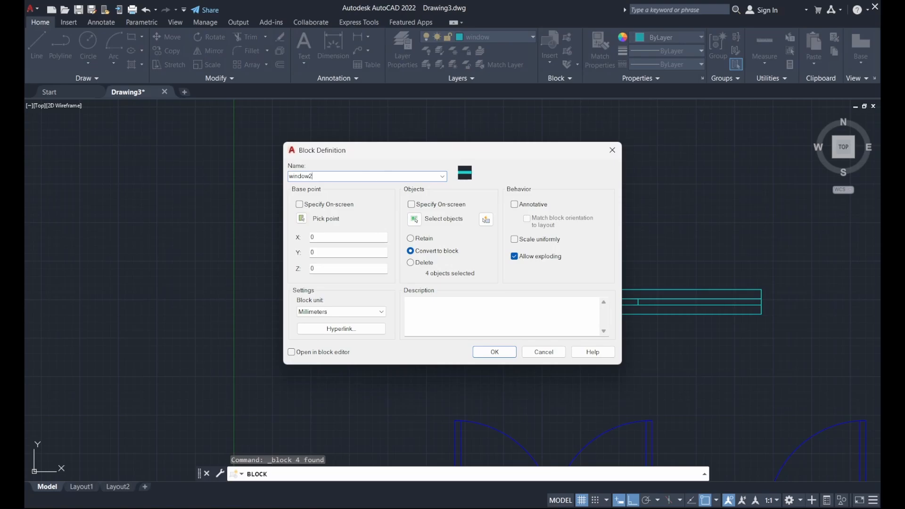
pyautogui.click(302, 218)
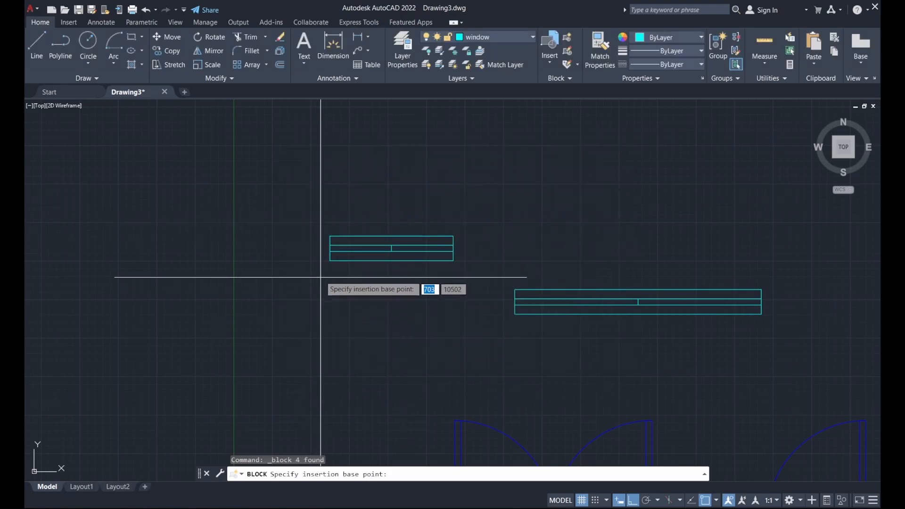
pyautogui.click(330, 257)
# Select all the shorter window's parts as the objects of window2 and create the block.
pyautogui.click(414, 219)
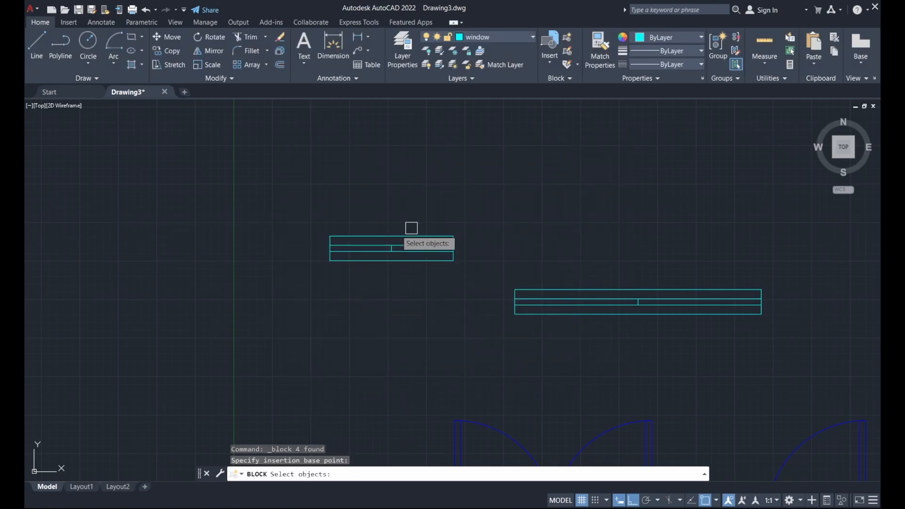
pyautogui.click(303, 196)
pyautogui.click(466, 286)
pyautogui.press('Return')
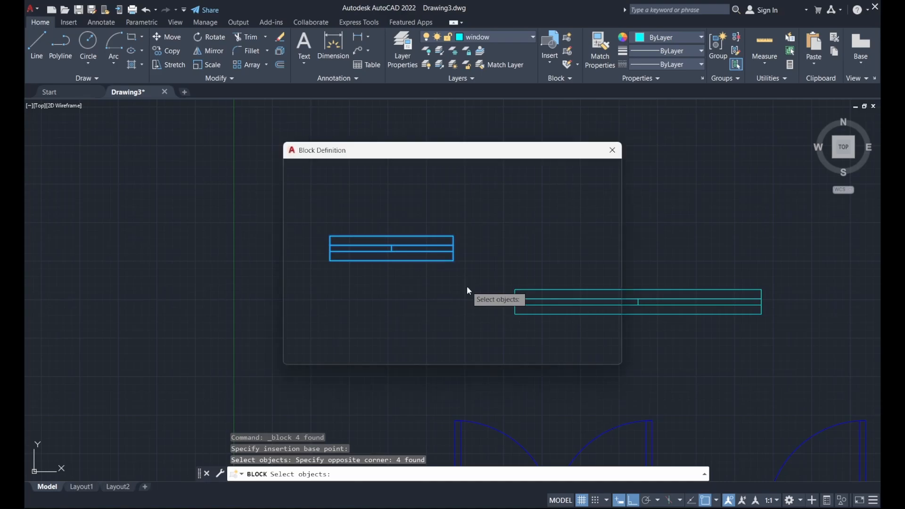
pyautogui.click(486, 353)
# Review the door and window blocks available for insertion in the drawing without placing any.
pyautogui.scroll(-2, 366, 202)
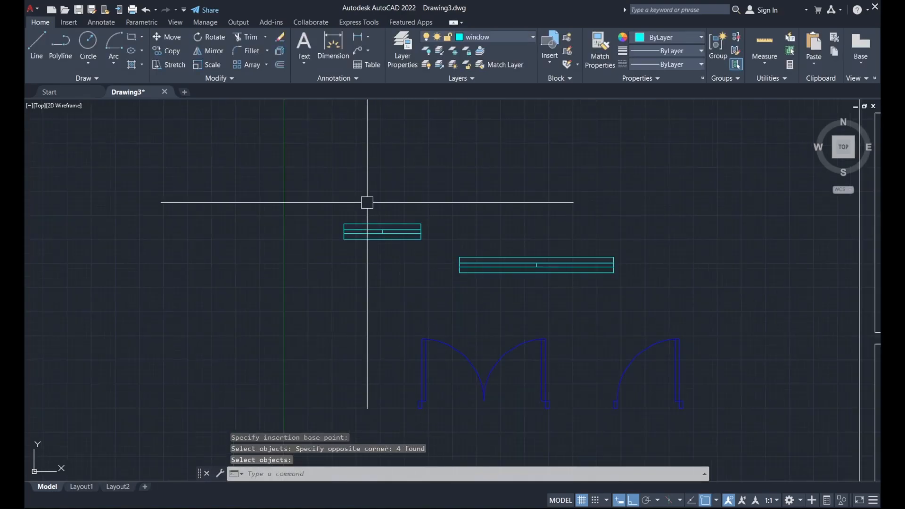
pyautogui.moveTo(491, 182); pyautogui.dragTo(416, 137, button='middle')
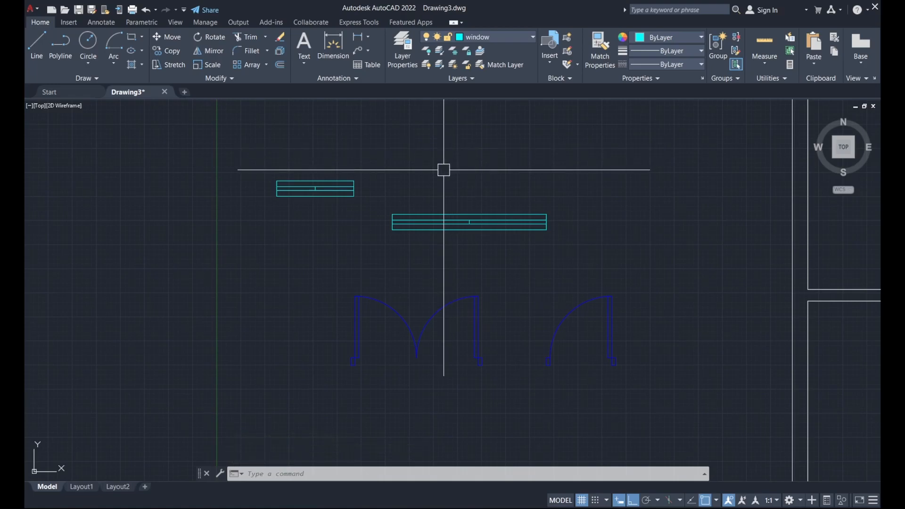
pyautogui.scroll(-2, 401, 241)
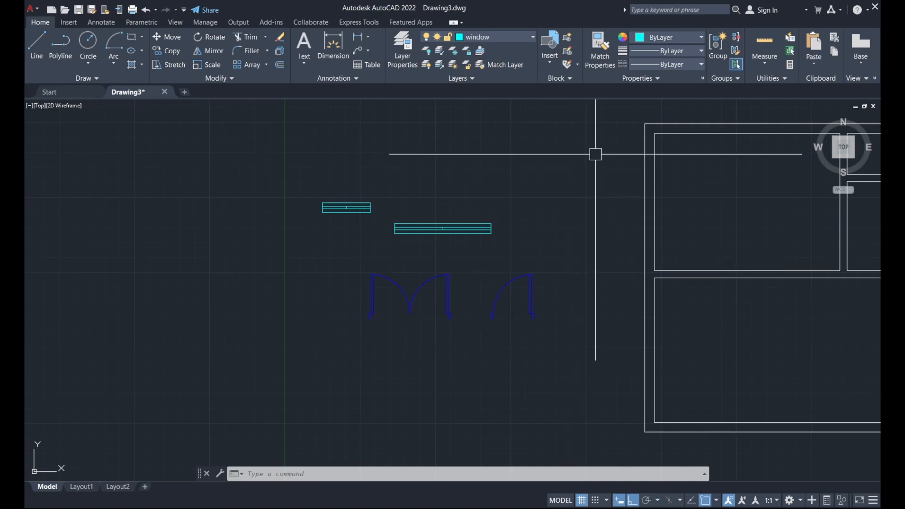
pyautogui.click(551, 50)
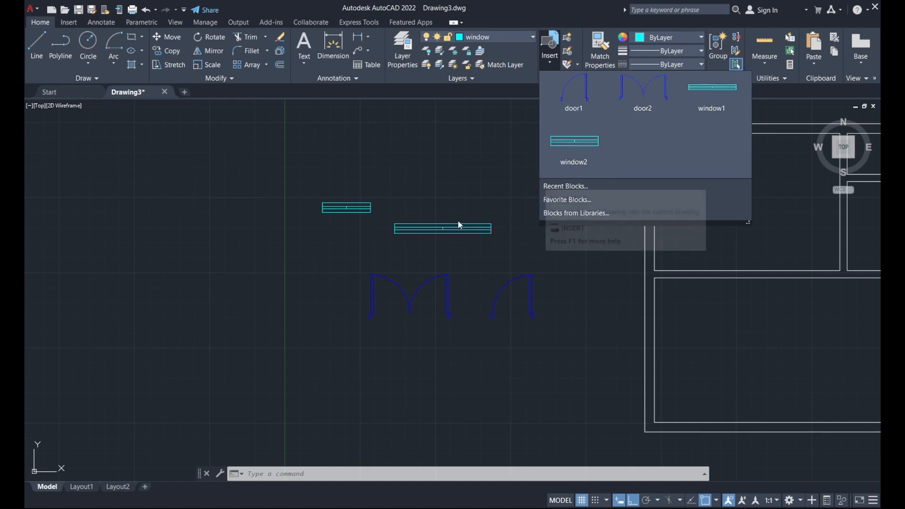
pyautogui.click(434, 222)
pyautogui.moveTo(502, 183)
pyautogui.mouseDown(button='middle')
pyautogui.moveTo(439, 173)
pyautogui.moveTo(478, 180)
pyautogui.mouseUp(button='middle')
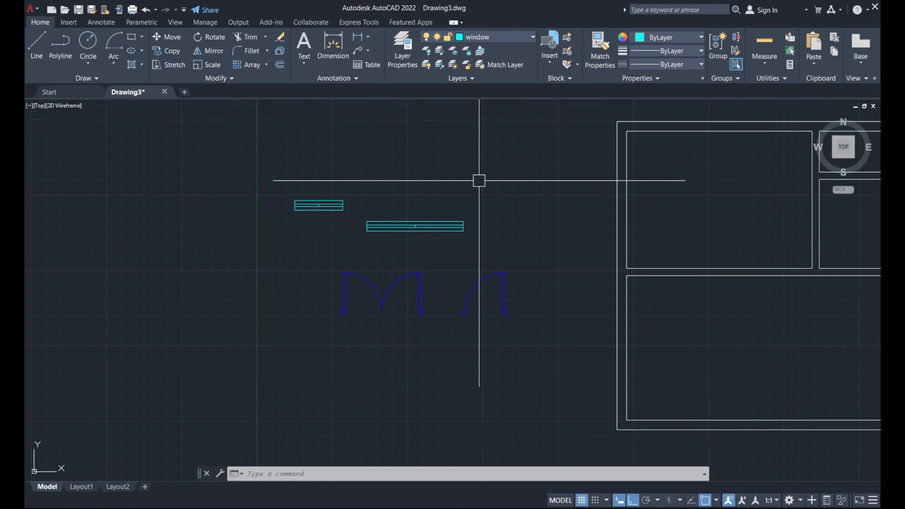